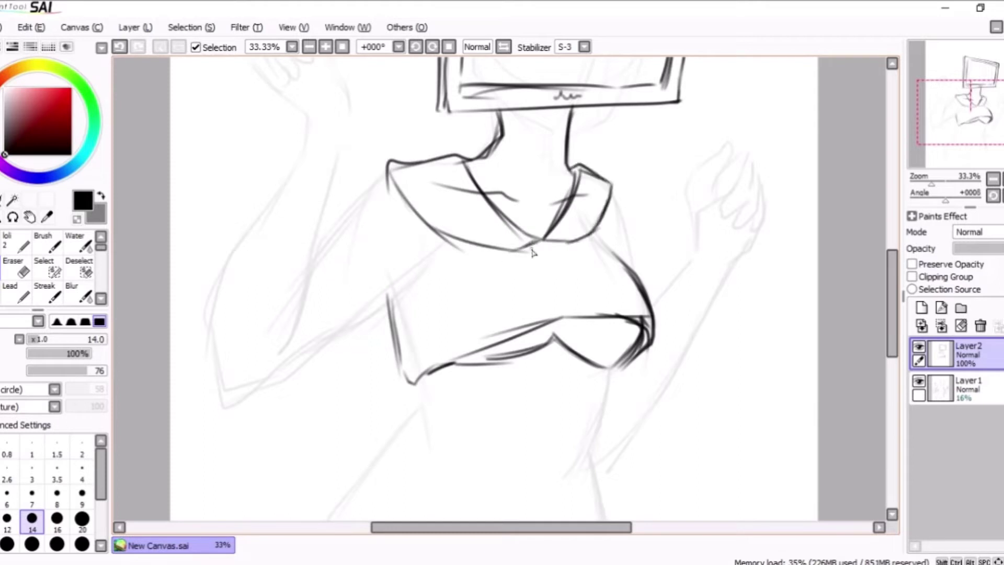
Step: Sketch a ribbon bow at the collar's point and outline the bare waist and hips down to a V-shaped waistline
mouse_move(510, 247)
mouse_down()
mouse_move(508, 302)
mouse_move(508, 283)
mouse_move(603, 244)
mouse_move(532, 281)
mouse_move(574, 281)
mouse_up()
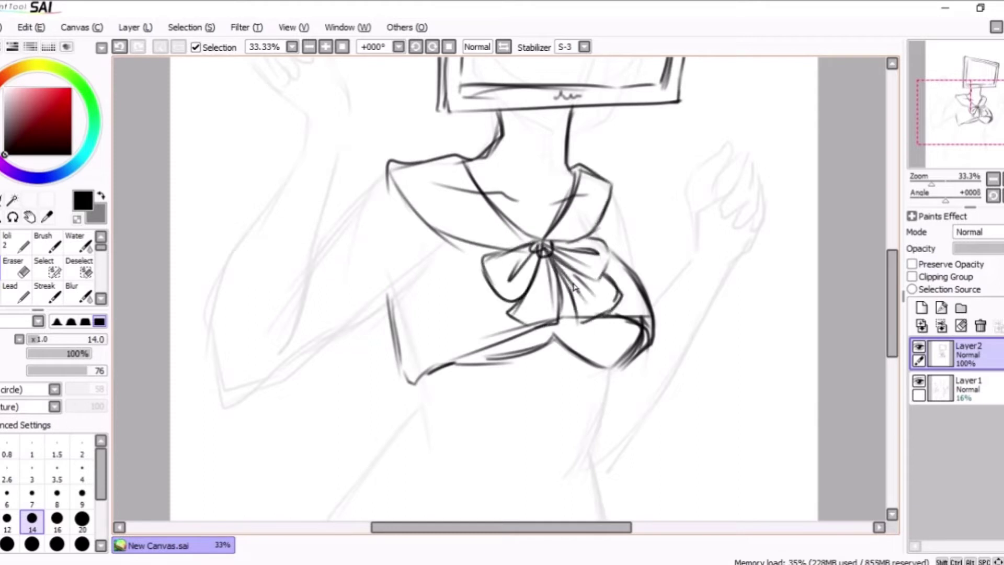
mouse_move(387, 295)
mouse_down()
mouse_move(410, 389)
mouse_move(436, 438)
mouse_up()
scroll(464, 298, down, 4)
drag(515, 209, 405, 330)
mouse_move(476, 264)
mouse_down()
mouse_move(573, 329)
mouse_move(685, 257)
mouse_up()
drag(685, 257, 601, 315)
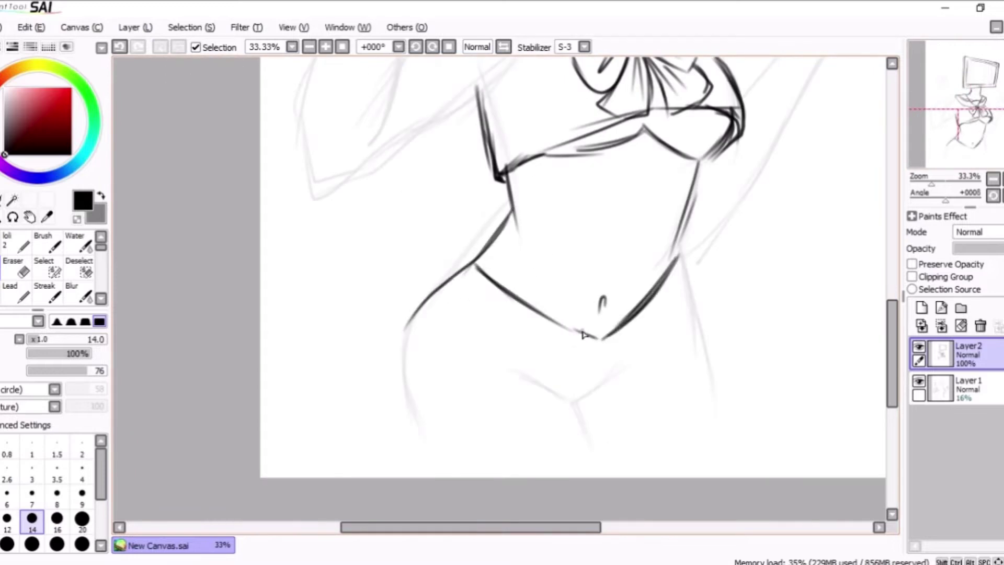
Step: Sketch the skirt's waistband along the V-shaped waistline, with short dividing lines across it
drag(443, 282, 682, 290)
drag(682, 251, 690, 293)
mouse_move(470, 262)
mouse_down()
mouse_move(444, 285)
mouse_move(491, 321)
mouse_up()
mouse_move(564, 327)
mouse_down()
mouse_move(557, 358)
mouse_move(607, 371)
mouse_up()
drag(669, 277, 656, 314)
key(ctrl+z)
Step: Sketch the skirt's flared sides, hem corners and pleat lines below the waistband
mouse_move(443, 285)
mouse_down()
mouse_move(340, 384)
mouse_move(491, 467)
mouse_up()
drag(470, 327, 398, 429)
drag(690, 293, 760, 384)
drag(761, 384, 716, 423)
drag(609, 374, 642, 473)
scroll(643, 484, up, 3)
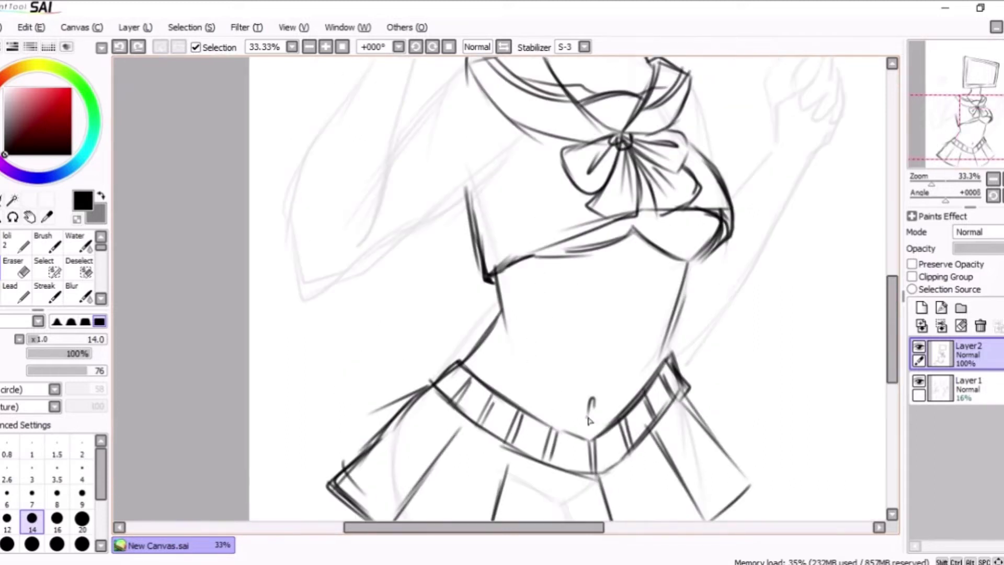
Step: Sketch the side of the TV head and add two cat ears and a headphone cup on each side
scroll(454, 196, down, 1)
drag(455, 196, 489, 293)
drag(452, 154, 494, 128)
mouse_move(462, 188)
mouse_down()
mouse_move(460, 258)
mouse_move(449, 253)
mouse_up()
drag(470, 137, 547, 134)
drag(500, 125, 522, 123)
drag(671, 156, 617, 147)
drag(678, 201, 675, 251)
Step: Sketch the banded short sleeve and the bent, raised arm on the TV head's headphone side
mouse_move(679, 251)
mouse_down()
mouse_move(816, 157)
mouse_move(849, 149)
mouse_up()
mouse_move(617, 241)
mouse_down()
mouse_move(557, 288)
mouse_move(591, 355)
mouse_up()
drag(650, 301, 596, 374)
drag(609, 280, 564, 348)
drag(588, 350, 497, 408)
drag(549, 226, 473, 342)
drag(580, 230, 525, 371)
Step: Sketch the raised arm's hand, replace its open fingers with a closed fist, and add bracelets around the wrist
drag(560, 157, 538, 254)
drag(539, 253, 562, 275)
key(ctrl+z)
drag(503, 202, 551, 259)
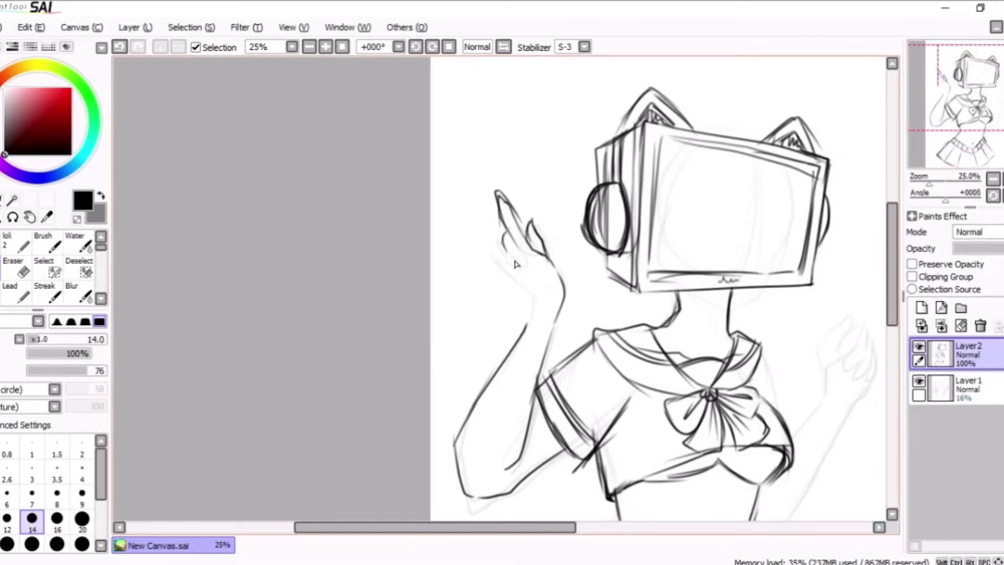
key(e)
mouse_move(523, 288)
mouse_down()
mouse_move(533, 244)
mouse_move(532, 314)
mouse_up()
key(n)
drag(549, 236, 562, 271)
drag(575, 276, 553, 321)
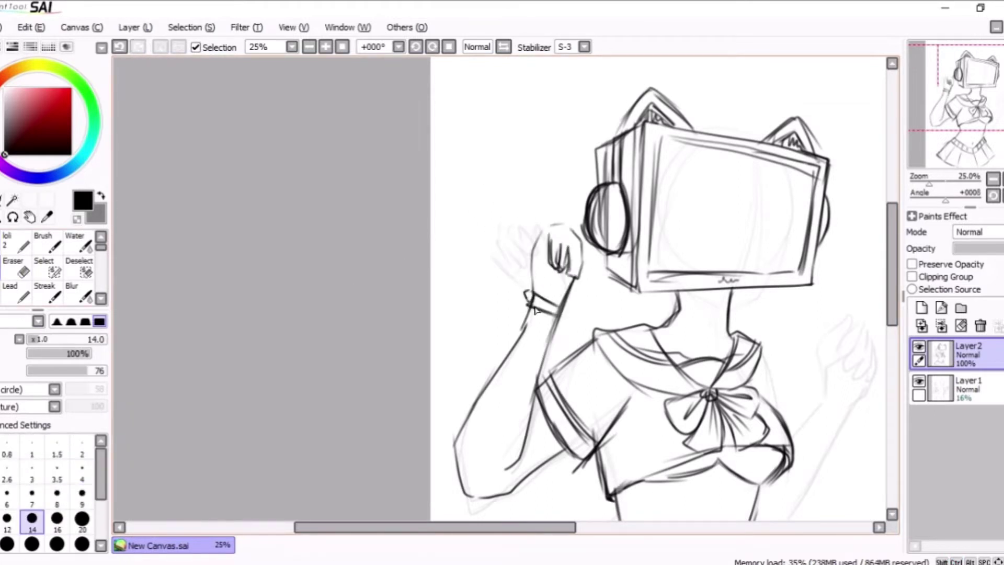
drag(552, 355, 576, 288)
Step: Sketch the second fist with its curled fingers and the forearm running down behind the waist
drag(616, 364, 660, 267)
drag(675, 270, 660, 304)
drag(671, 269, 691, 310)
drag(689, 314, 570, 485)
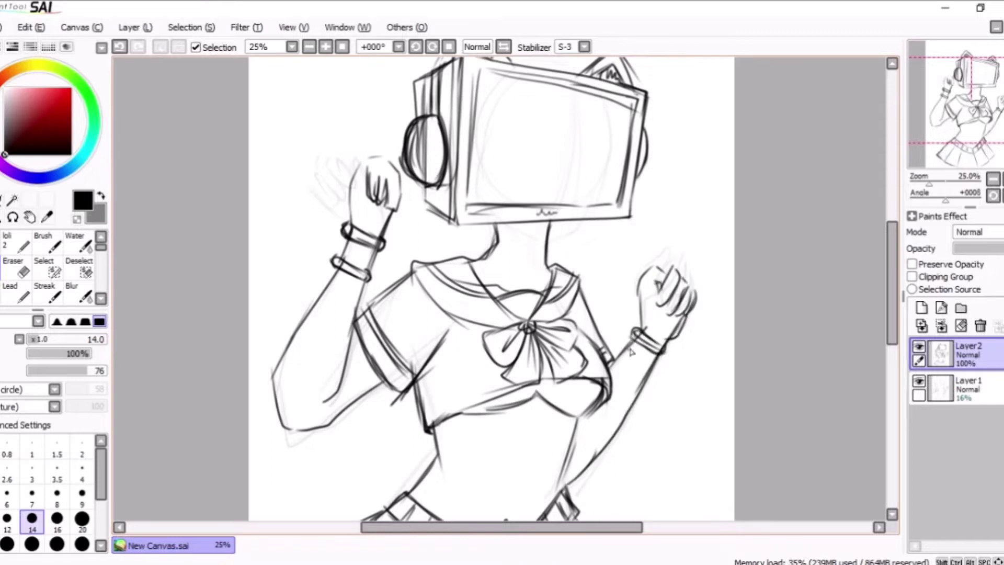
Step: Sketch a contour line down the bare midriff from the top's hem, redrawing the stroke once
click(958, 145)
drag(487, 312, 464, 426)
key(ctrl+z)
drag(479, 309, 469, 416)
Step: Sketch a curved tail behind the hip and a looping cable from the TV head ending in a plug above the fist
scroll(558, 378, down, 2)
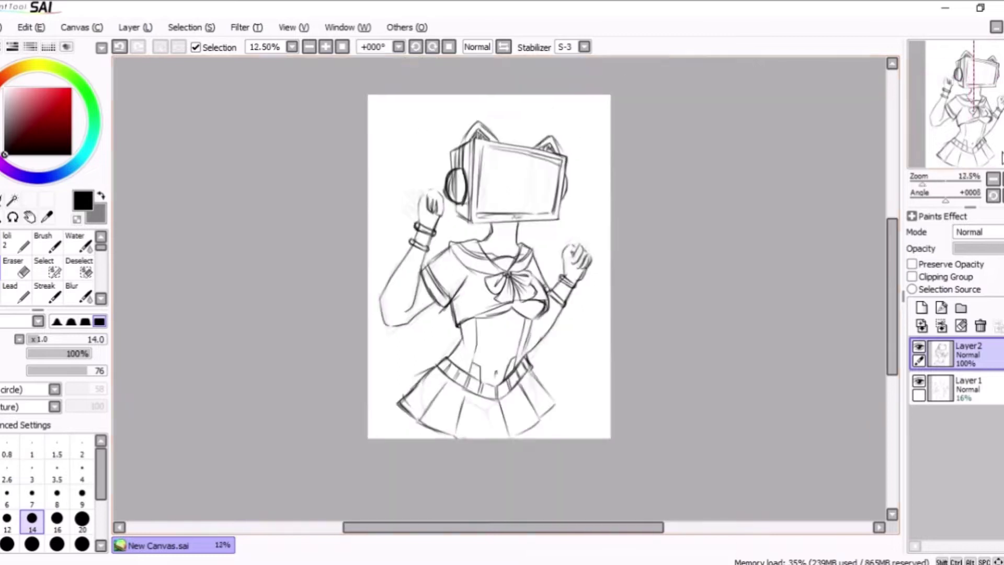
scroll(416, 423, up, 1)
drag(351, 424, 445, 367)
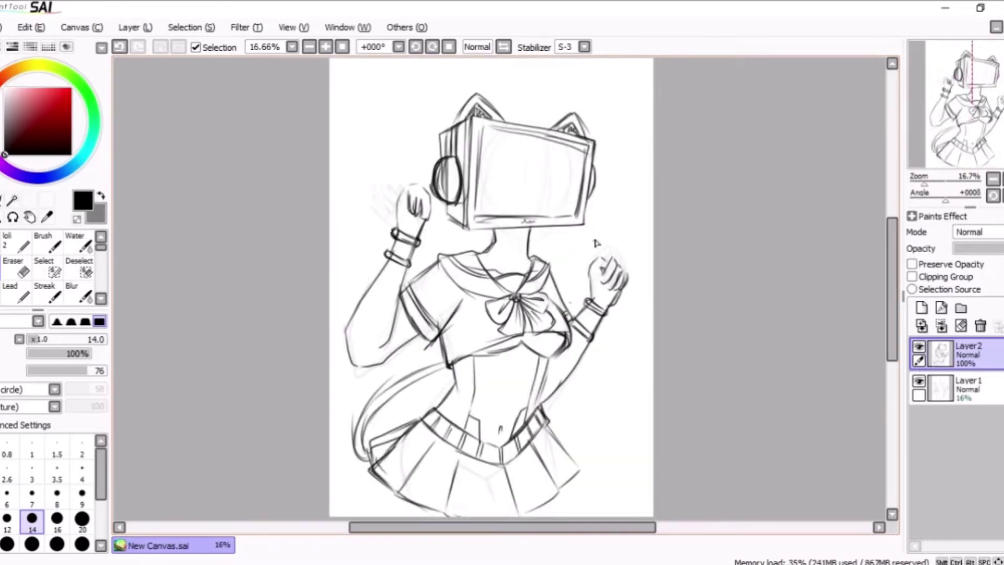
mouse_move(448, 119)
mouse_down()
mouse_move(393, 174)
mouse_move(392, 150)
mouse_move(409, 168)
mouse_up()
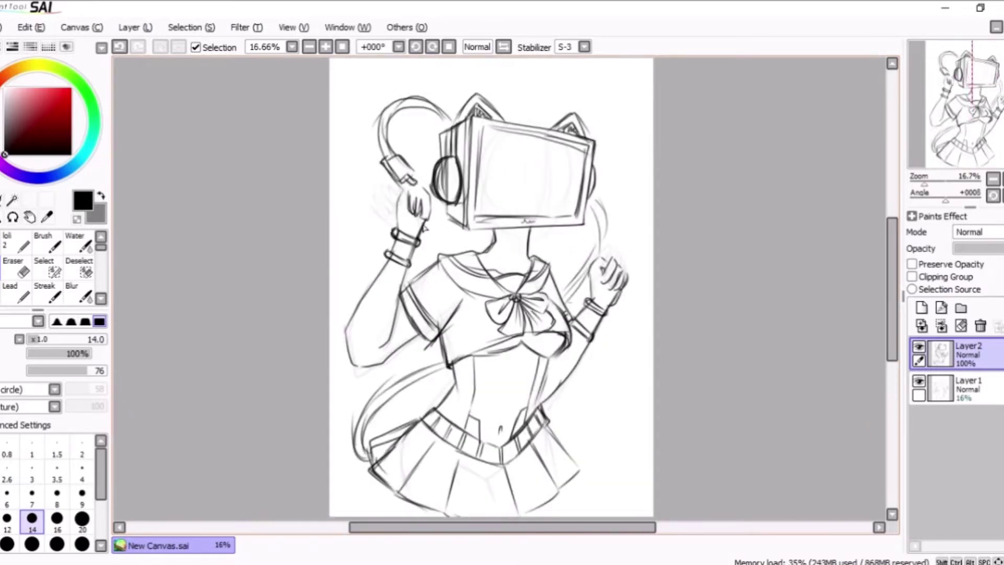
Step: Fade the Layer2 sketch to 9% opacity and add a new layer above it for the line art
drag(993, 249, 959, 248)
click(921, 307)
scroll(491, 287, up, 2)
Step: Ink the outer frame of the TV front in thick black lines over the faded sketch
click(13, 199)
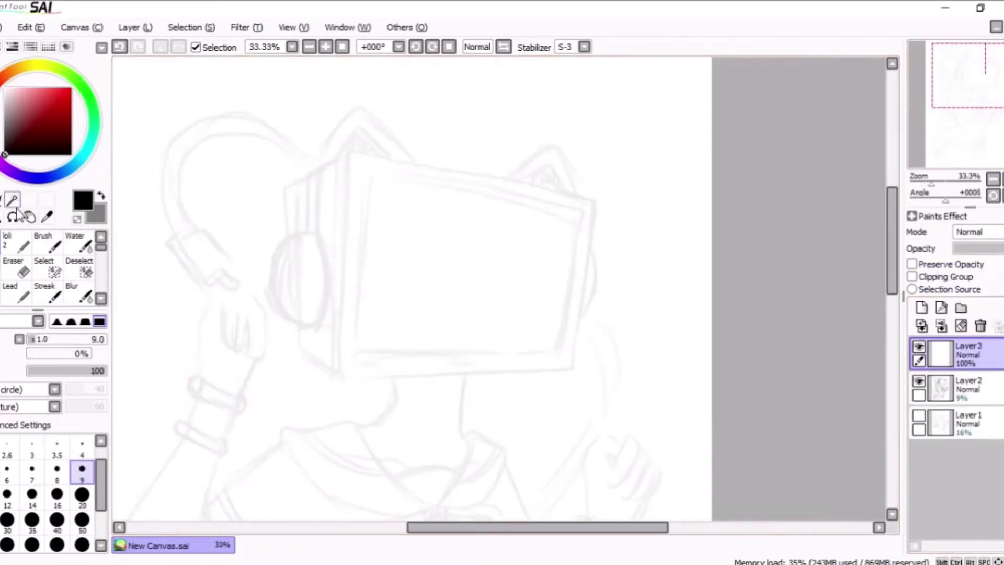
key(bracketright)
key(bracketright)
key(bracketright)
key(bracketright)
key(bracketright)
key(bracketright)
drag(331, 331, 366, 293)
mouse_move(374, 171)
mouse_down()
mouse_move(282, 366)
mouse_move(490, 449)
mouse_move(575, 298)
mouse_move(495, 448)
mouse_up()
key(Delete)
scroll(580, 320, up, 1)
scroll(413, 267, up, 2)
Step: Refine the outer frame's corners and edges with a size 16 brush
key(bracketleft)
key(bracketleft)
scroll(413, 266, down, 2)
scroll(523, 262, right, 3)
mouse_move(644, 205)
mouse_down()
mouse_move(663, 235)
mouse_move(641, 206)
mouse_up()
key(ctrl+z)
scroll(680, 292, down, 3)
scroll(706, 370, left, 2)
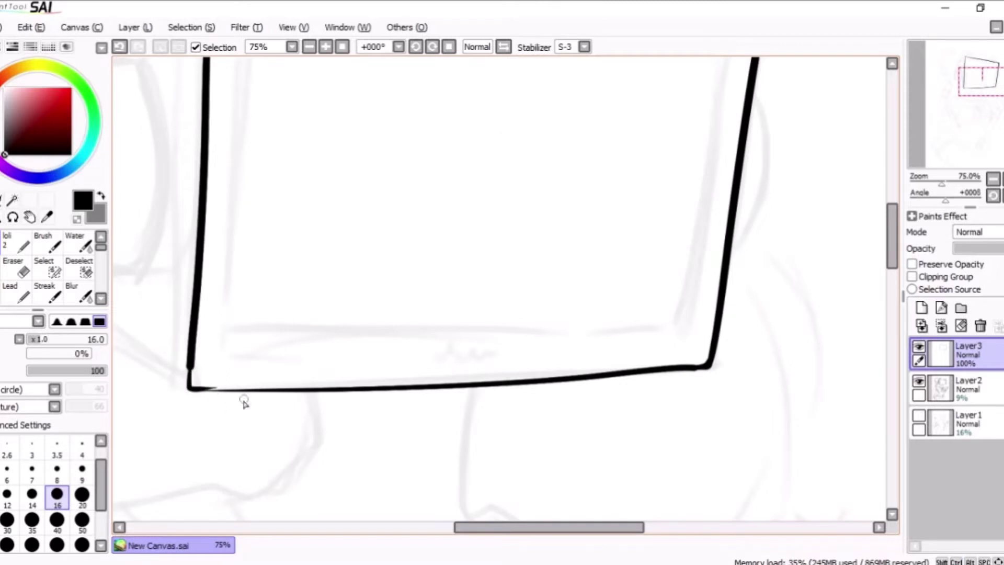
drag(824, 184, 916, 158)
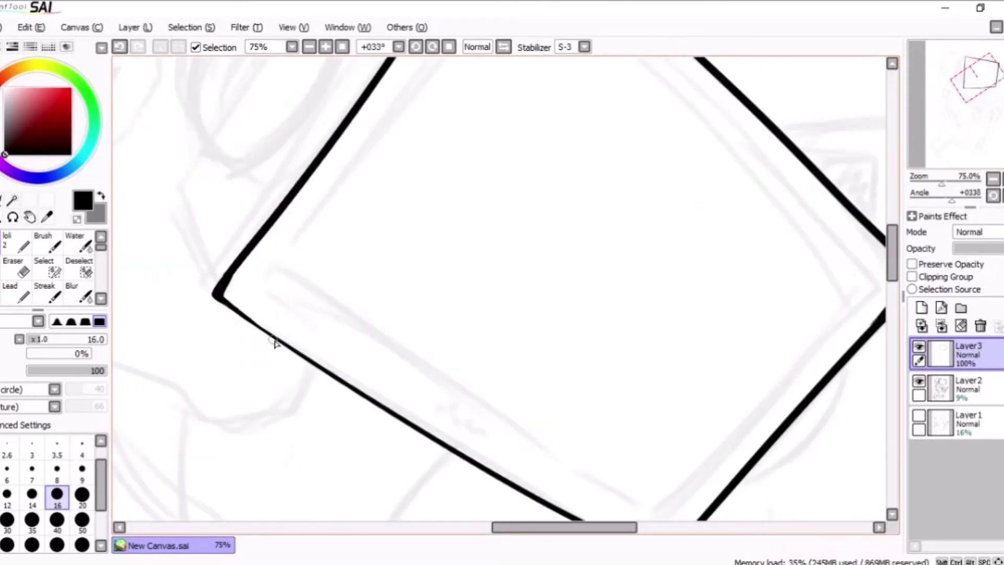
Step: Add another layer and ink the screen's inner border inside the TV frame with a size 20 brush
key(ctrl+minus)
key(Home)
key(End)
click(82, 494)
click(921, 308)
mouse_move(419, 153)
mouse_down()
mouse_move(374, 414)
mouse_move(345, 435)
mouse_up()
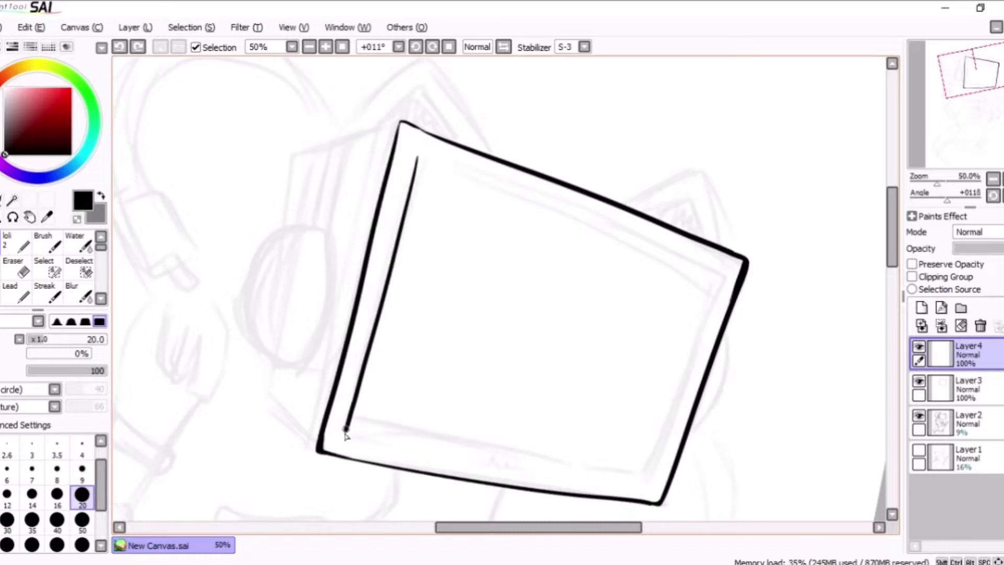
key(ctrl+minus)
key(End)
key(End)
mouse_move(372, 345)
mouse_down()
mouse_move(459, 406)
mouse_move(538, 442)
mouse_up()
drag(491, 191, 635, 332)
Step: Clean up the corners of the screen's inner border with the eraser and a size 14 brush
key(Home)
key(e)
key(ctrl+plus)
key(ctrl+plus)
key(ctrl+plus)
key(n)
scroll(648, 209, down, 5)
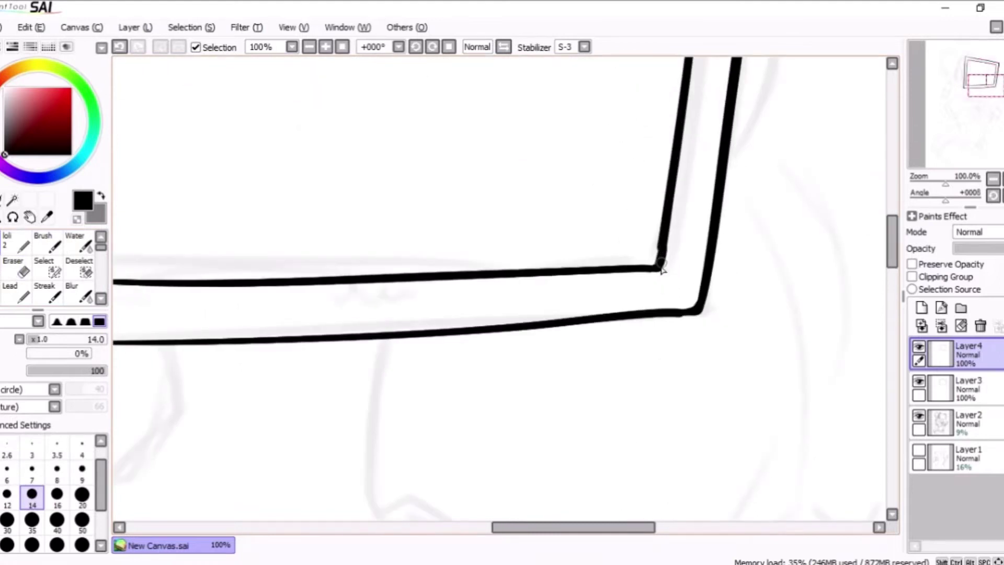
scroll(661, 269, left, 5)
Step: Transform the screen's inner border slightly to adjust its fit inside the outer frame
key(ctrl+minus)
key(ctrl+minus)
key(ctrl+t)
drag(607, 107, 616, 119)
key(Return)
Step: Ink the two curved edges of the headphone's ear cushion over the sketch with a size 14 brush
key(ctrl+plus)
scroll(397, 230, left, 5)
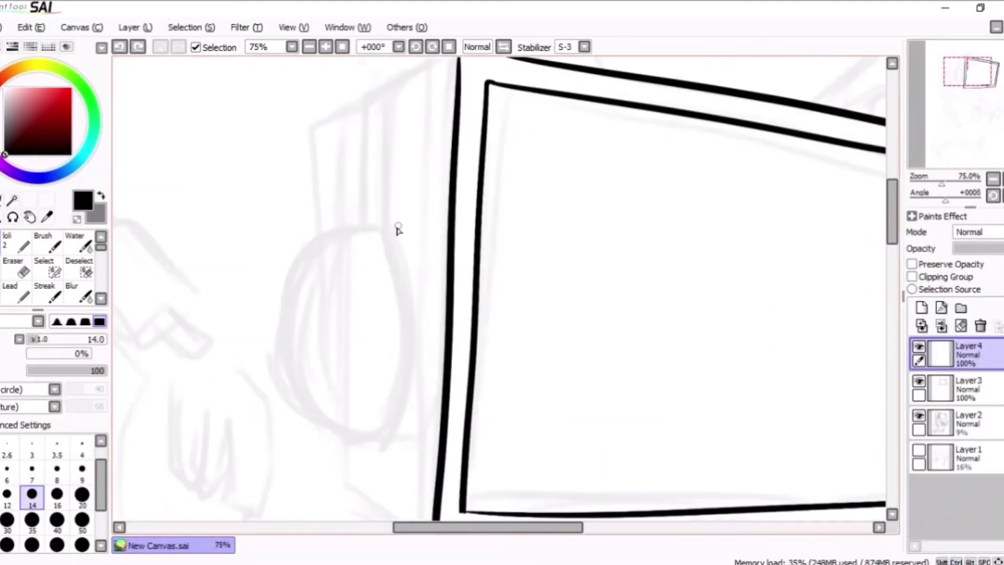
drag(387, 231, 388, 439)
drag(356, 229, 389, 421)
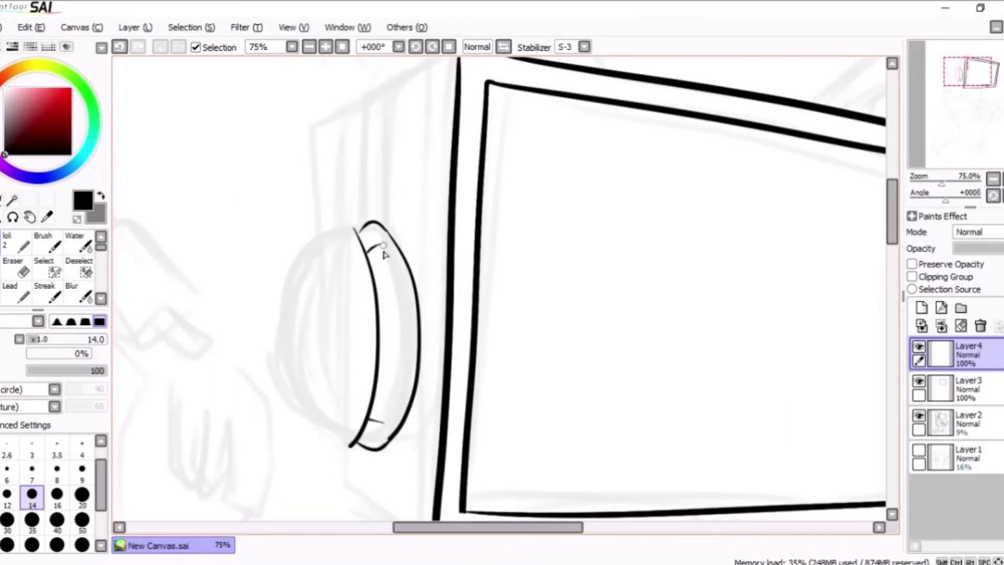
mouse_move(312, 239)
mouse_down()
mouse_move(334, 441)
mouse_move(349, 448)
mouse_up()
key(ctrl+z)
key(ctrl+z)
key(ctrl+z)
mouse_move(322, 398)
mouse_down()
mouse_move(309, 238)
mouse_move(316, 440)
mouse_up()
drag(310, 236, 317, 438)
key(ctrl+z)
drag(310, 236, 316, 437)
key(ctrl+z)
scroll(337, 401, up, 3)
key(ctrl+z)
Step: Ink the crease lines across the headphone's ear cushion from its top downward, thinning the brush to size 8
drag(455, 394, 362, 383)
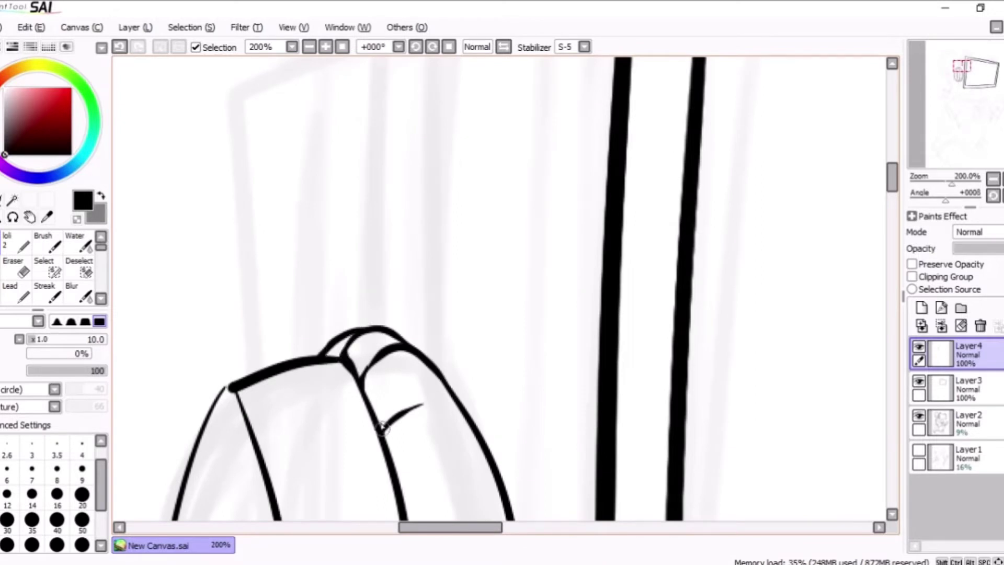
drag(230, 394, 463, 159)
drag(988, 85, 991, 88)
key(bracketleft)
key(bracketleft)
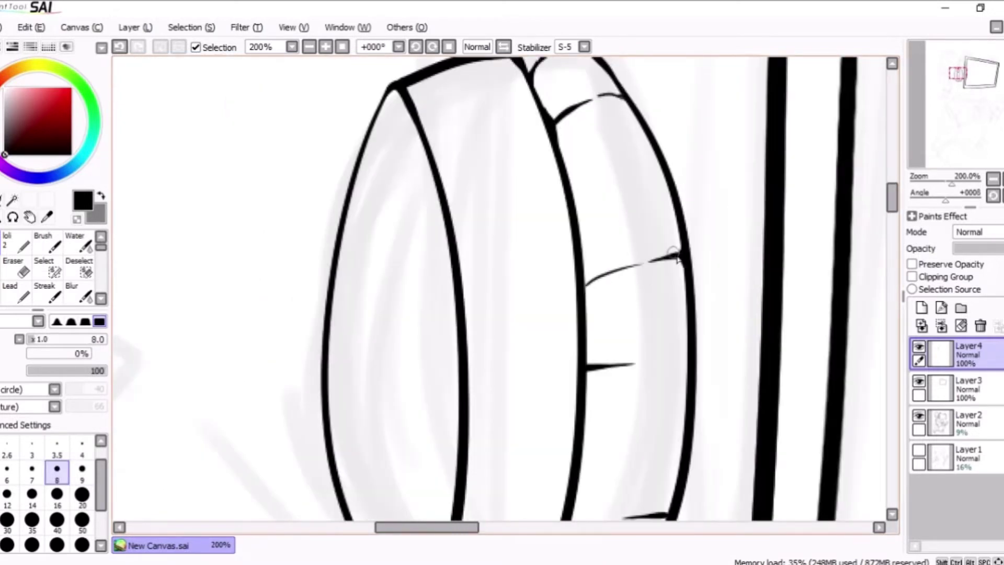
drag(679, 208, 635, 210)
drag(648, 135, 619, 139)
mouse_move(641, 370)
mouse_down()
mouse_move(539, 302)
mouse_move(538, 271)
mouse_up()
key(ctrl+z)
mouse_move(609, 335)
mouse_down()
mouse_move(570, 348)
mouse_move(601, 342)
mouse_up()
drag(624, 320, 596, 358)
Step: Ink the bottom edge of the ear cup to close its outline beside the cushion
drag(480, 408, 511, 443)
drag(524, 449, 565, 418)
drag(480, 409, 513, 444)
scroll(988, 135, down, 1)
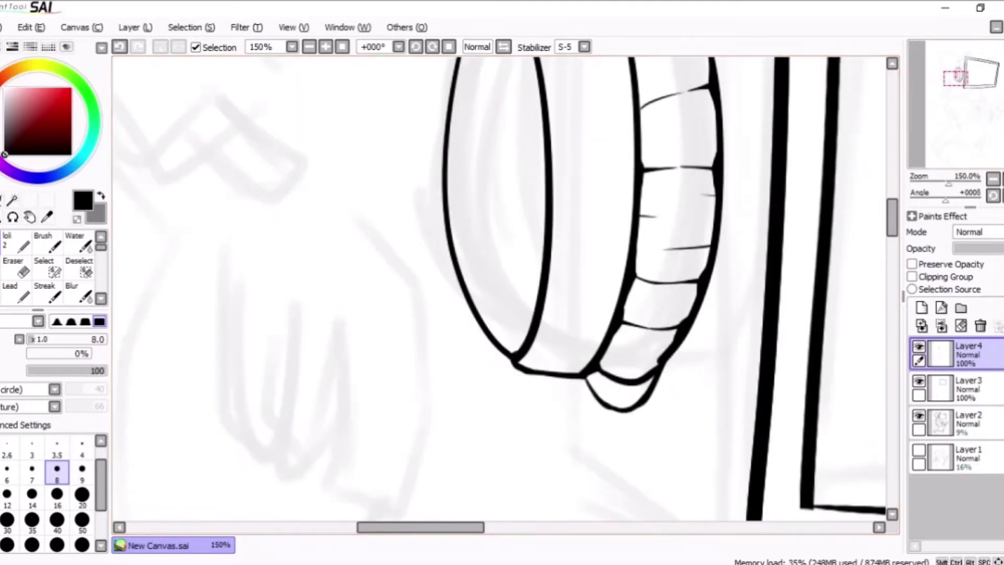
Step: Ink parallel rim lines along the ear cup's side band and a small rectangular detail at its lower end
key(End)
key(End)
key(End)
key(bracketright)
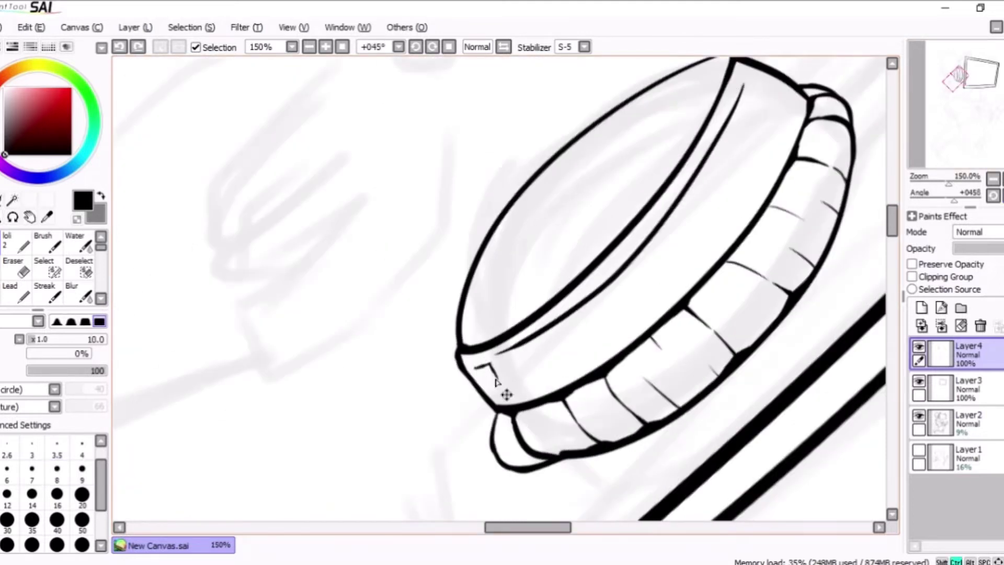
key(bracketleft)
drag(497, 382, 478, 369)
mouse_move(722, 235)
mouse_down()
mouse_move(617, 280)
mouse_move(557, 386)
mouse_up()
scroll(548, 382, up, 3)
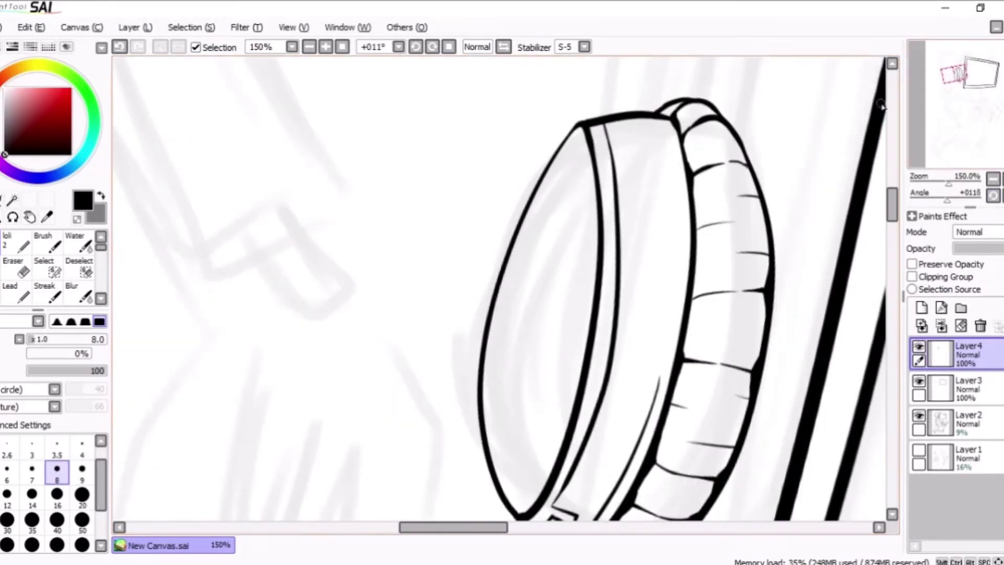
Step: Ink nested inner curves inside the ear cup's outer face with a size 10 brush
key(Home)
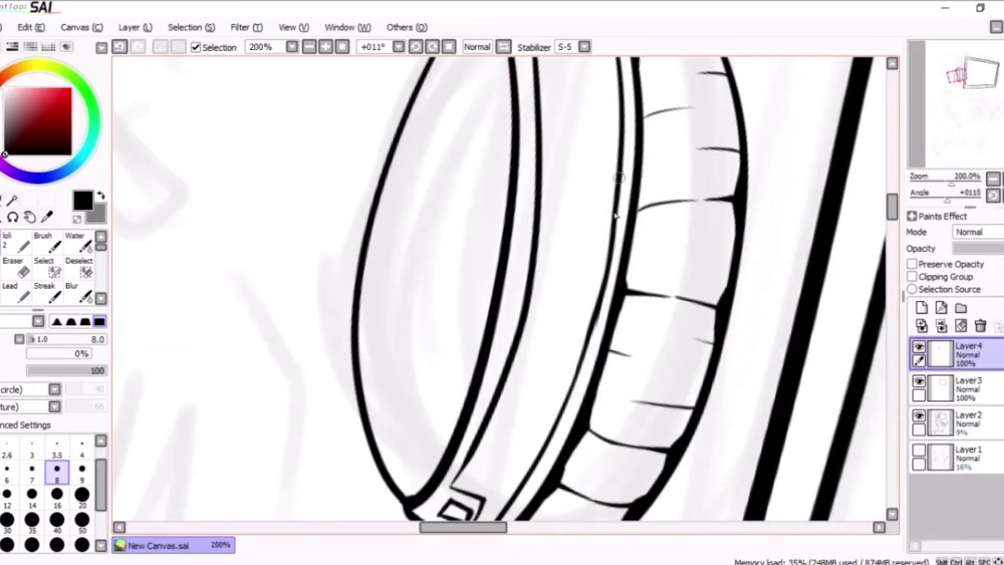
key(bracketright)
drag(409, 148, 588, 145)
drag(582, 104, 596, 476)
mouse_move(606, 170)
mouse_down()
mouse_move(607, 365)
mouse_move(620, 429)
mouse_move(612, 225)
mouse_move(591, 254)
mouse_move(606, 373)
mouse_move(623, 383)
mouse_up()
key(ctrl+z)
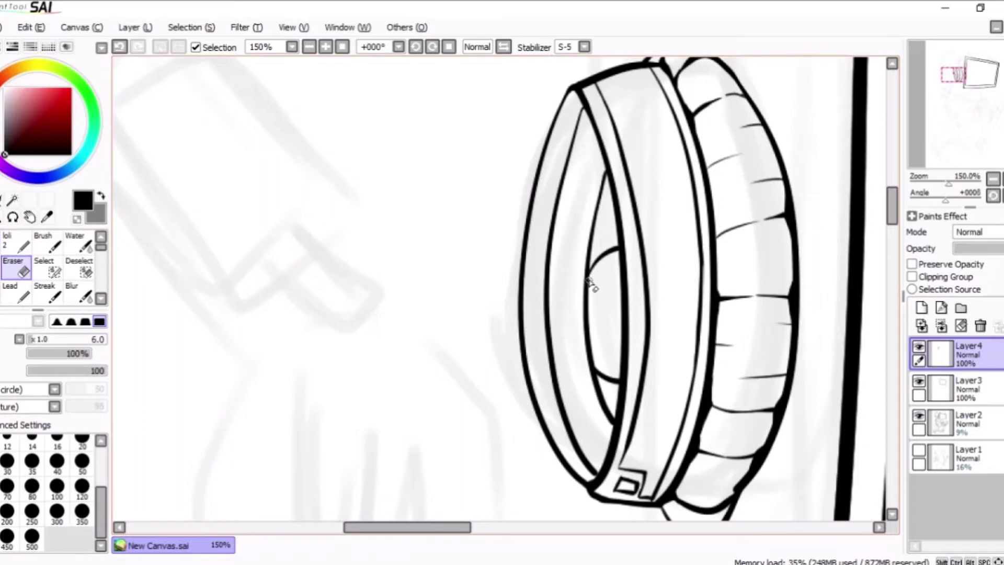
Step: Erase the overlap at the ear cup's hub, ink a small oval cap there, and add cross lines around the face
drag(593, 285, 585, 332)
mouse_move(589, 270)
mouse_down()
mouse_move(588, 366)
mouse_move(600, 317)
mouse_up()
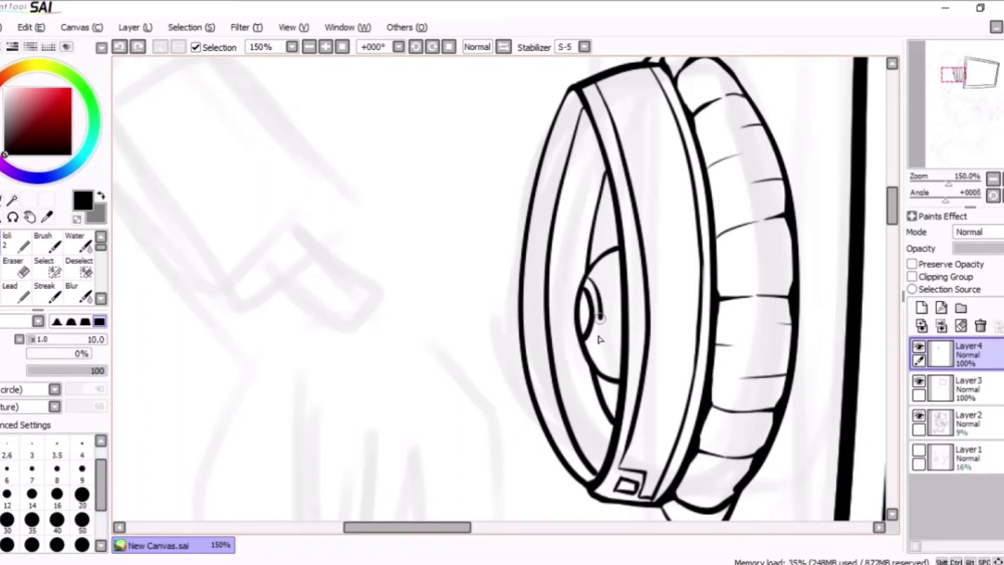
drag(561, 197, 595, 211)
drag(569, 164, 602, 181)
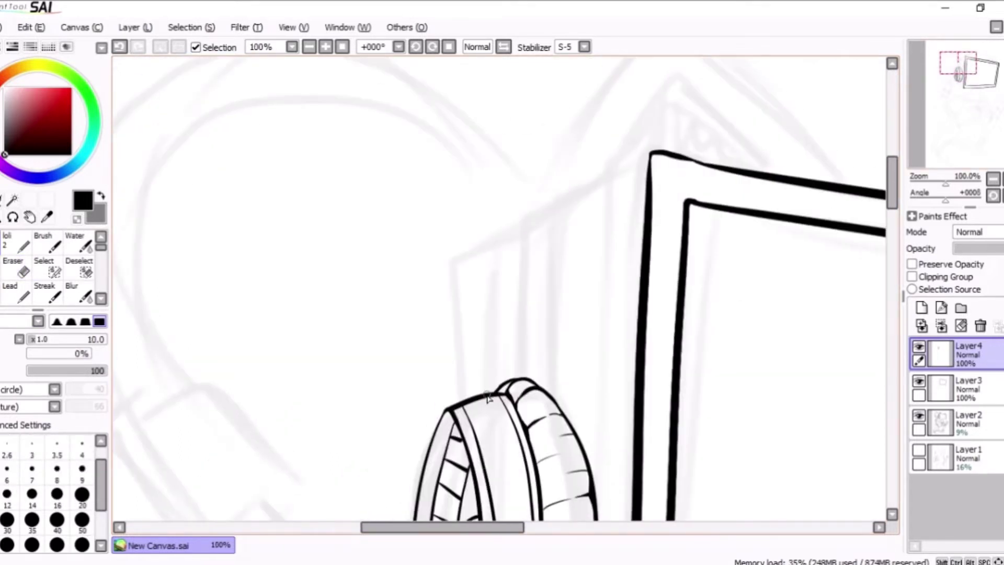
Step: Ink the TV side's upper edge and the curved headband lines rising from the ear cup
mouse_move(654, 152)
mouse_down()
mouse_move(460, 370)
mouse_move(460, 400)
mouse_move(561, 174)
mouse_up()
drag(462, 400, 543, 168)
scroll(480, 376, up, 1)
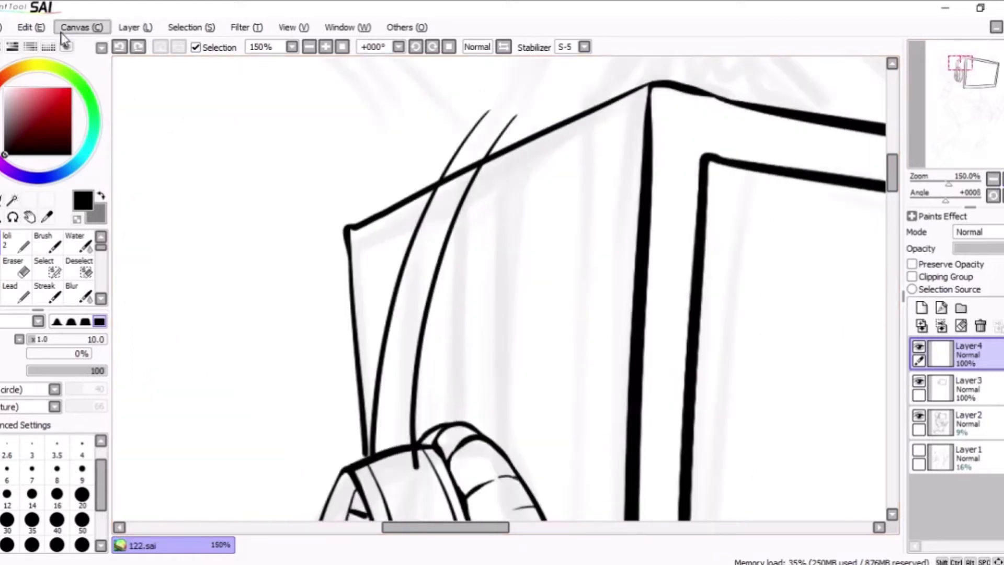
Step: Duplicate Layer4 and shift the copied headband line slightly sideways to form a parallel line
click(133, 26)
click(157, 74)
key(a)
mouse_move(418, 476)
mouse_down()
mouse_move(448, 445)
mouse_move(444, 385)
mouse_up()
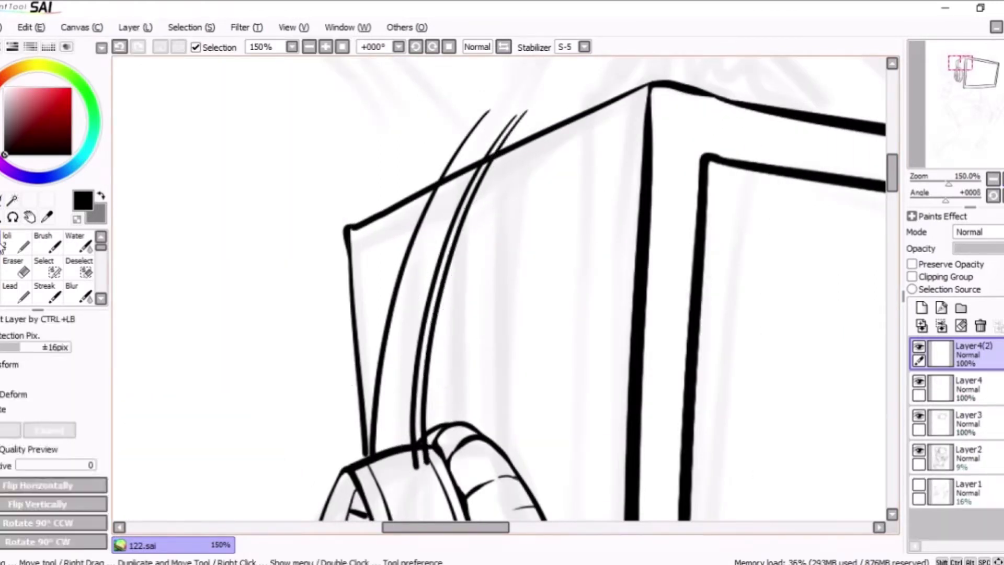
Step: Erase the ear cup's edge beneath the headband on Layer3 and merge the duplicated line layer into Layer4
key(e)
key(Down)
key(Down)
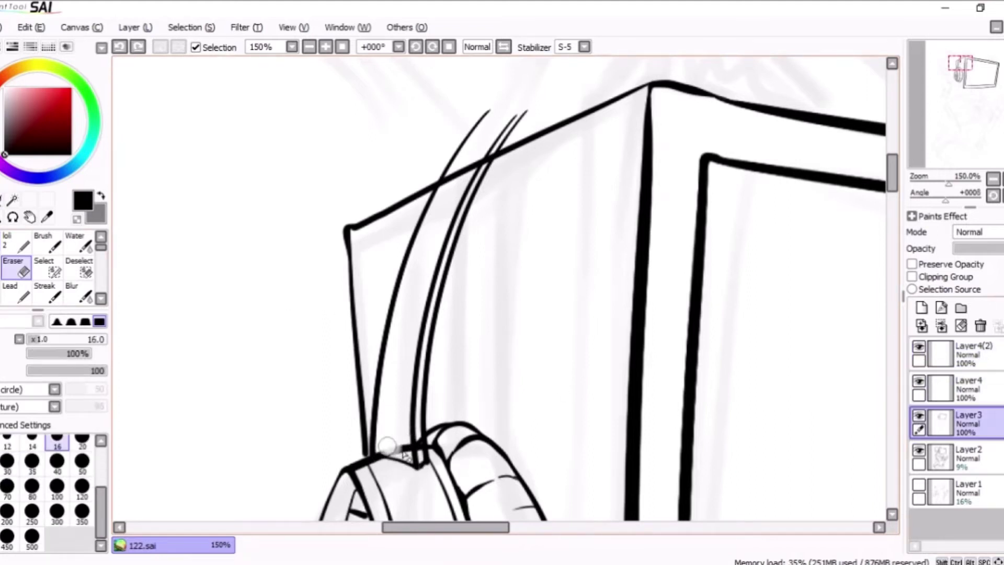
drag(971, 142, 968, 150)
scroll(600, 258, up, 2)
key(Up)
key(Up)
key(ctrl+e)
Step: Ink the jagged joint where the headband meets the ear cup with a size 7 brush, plus a small paw mark above it
key(n)
drag(366, 286, 391, 341)
key(ctrl+z)
mouse_move(365, 288)
mouse_down()
mouse_move(408, 357)
mouse_move(439, 346)
mouse_move(398, 360)
mouse_up()
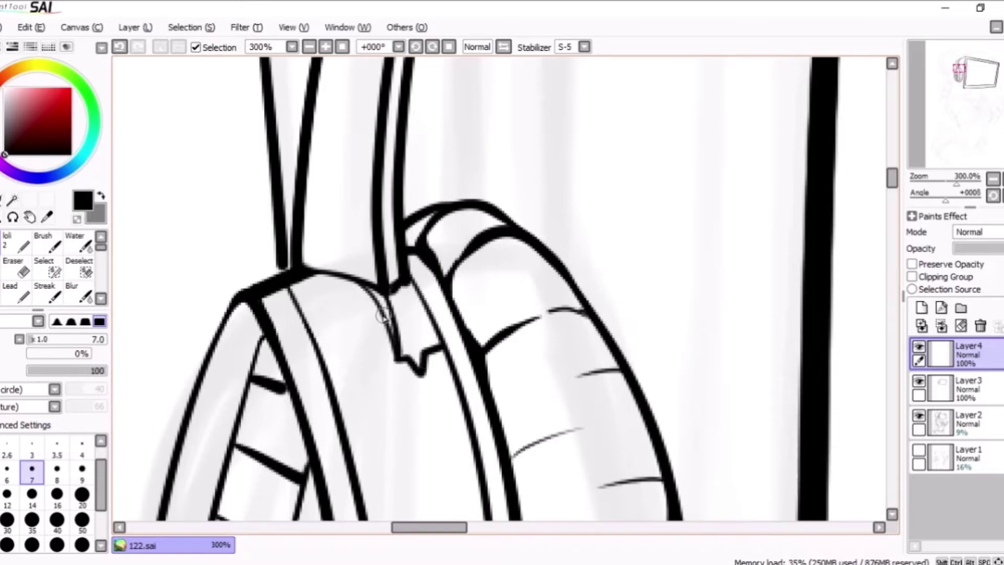
drag(324, 235, 337, 230)
drag(313, 215, 339, 215)
Step: Ink the hinge at the headband's upper end with a size 5 brush: a ribbed bar, a round end and strips running to the TV edge
key([)
scroll(575, 314, up, 5)
drag(431, 338, 520, 336)
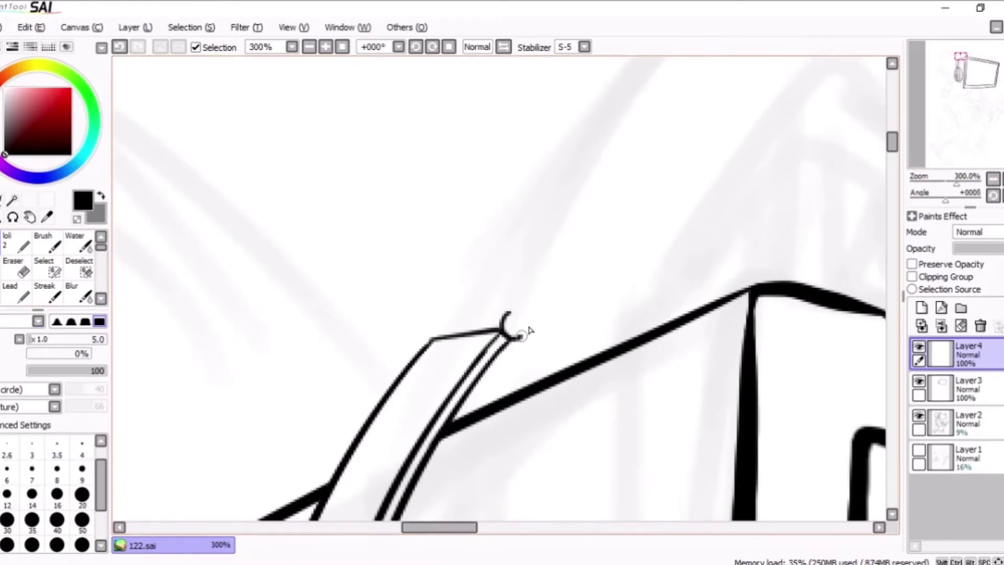
key(ctrl+z)
mouse_move(430, 320)
mouse_down()
mouse_move(523, 311)
mouse_move(485, 329)
mouse_up()
key(ctrl+z)
drag(477, 310, 479, 332)
drag(448, 314, 446, 324)
mouse_move(521, 310)
mouse_down()
mouse_move(643, 333)
mouse_move(627, 339)
mouse_up()
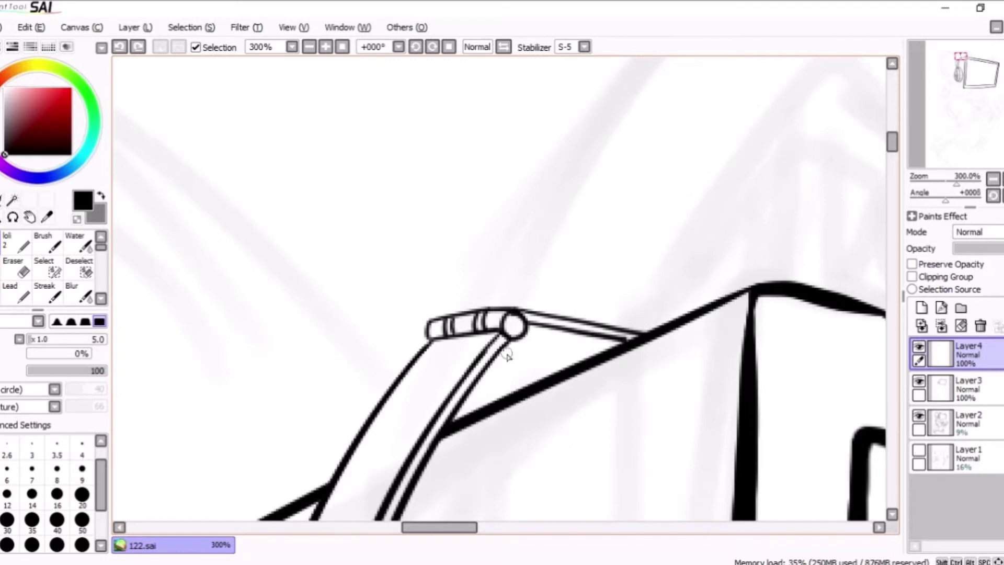
Step: Ink the first cat ear on new Layer5 with a size 10 brush, including its outline, inner rim, recess and a curved arc inside
scroll(540, 364, down, 3)
mouse_move(224, 350)
mouse_down()
mouse_move(478, 212)
mouse_move(538, 374)
mouse_up()
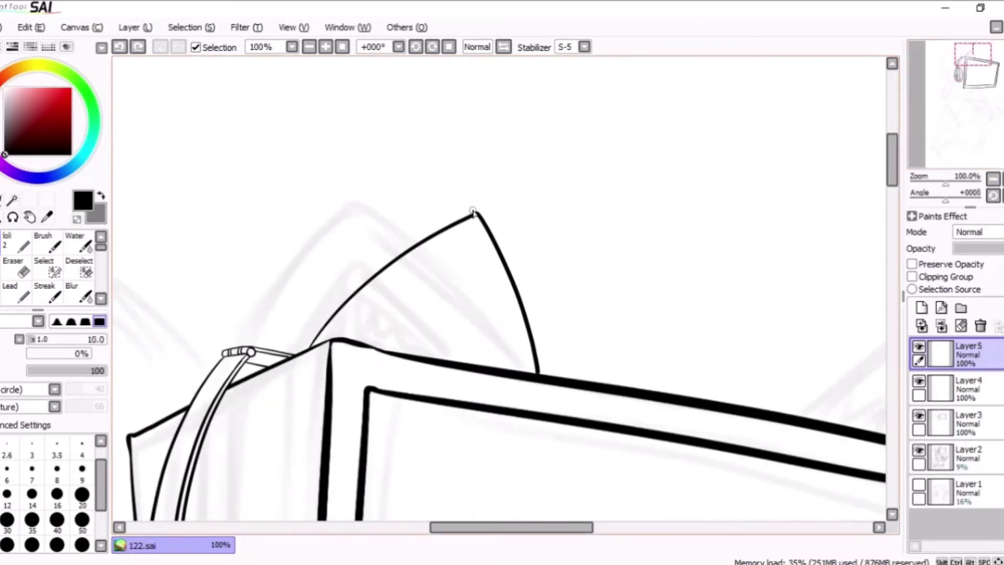
drag(308, 348, 477, 213)
drag(345, 337, 529, 372)
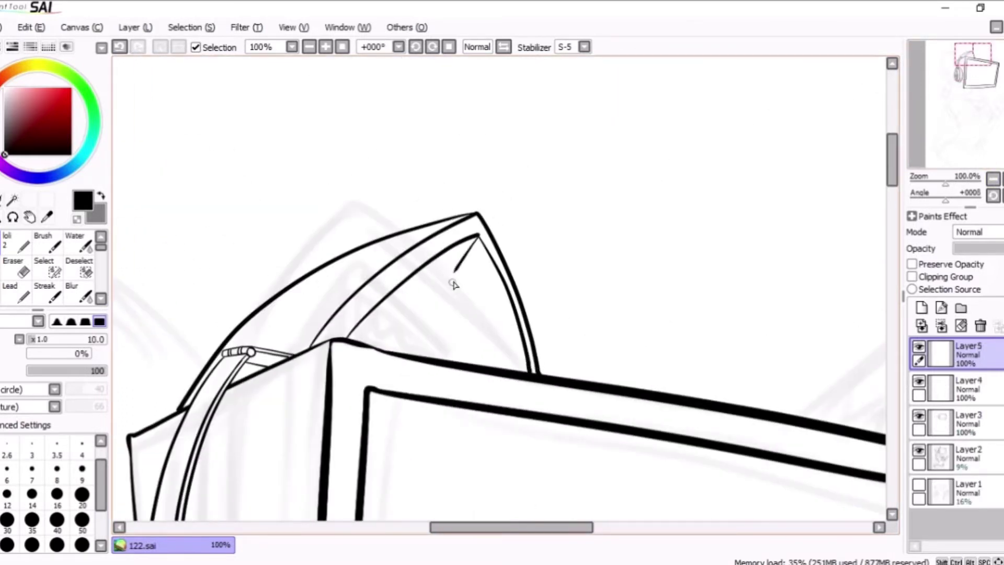
drag(454, 271, 486, 363)
drag(454, 272, 366, 345)
scroll(346, 314, up, 3)
mouse_move(596, 243)
mouse_down()
mouse_move(667, 432)
mouse_move(648, 450)
mouse_up()
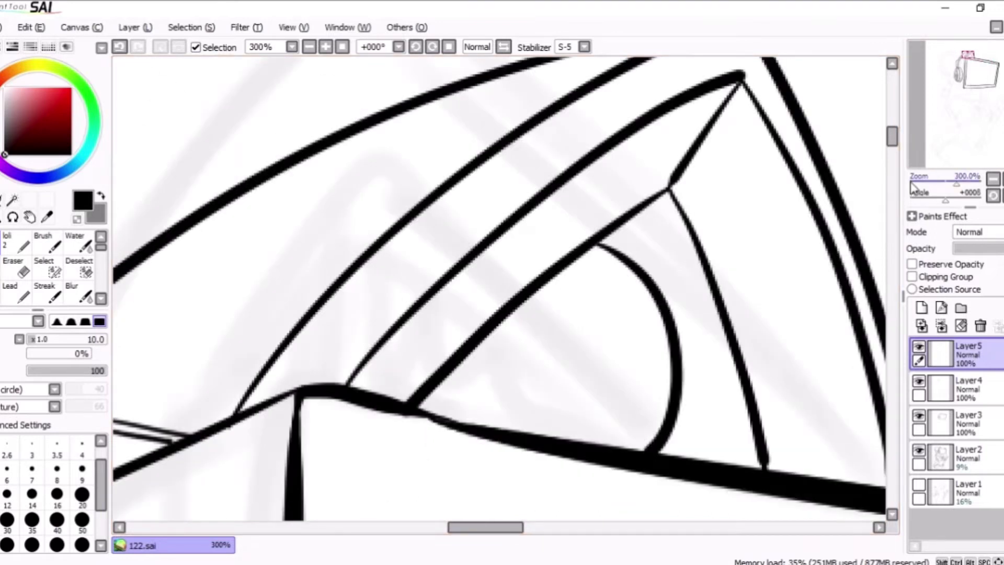
Step: Ink a round ridged knob inside the ear's arc with a size 8 brush and thicken the ear's line joints
mouse_move(648, 319)
mouse_down()
mouse_move(617, 303)
mouse_move(606, 398)
mouse_up()
key(ctrl+z)
key(bracketleft)
key(bracketleft)
drag(619, 387, 637, 374)
drag(625, 352, 652, 345)
drag(607, 312, 624, 302)
drag(619, 327, 643, 321)
drag(593, 316, 580, 390)
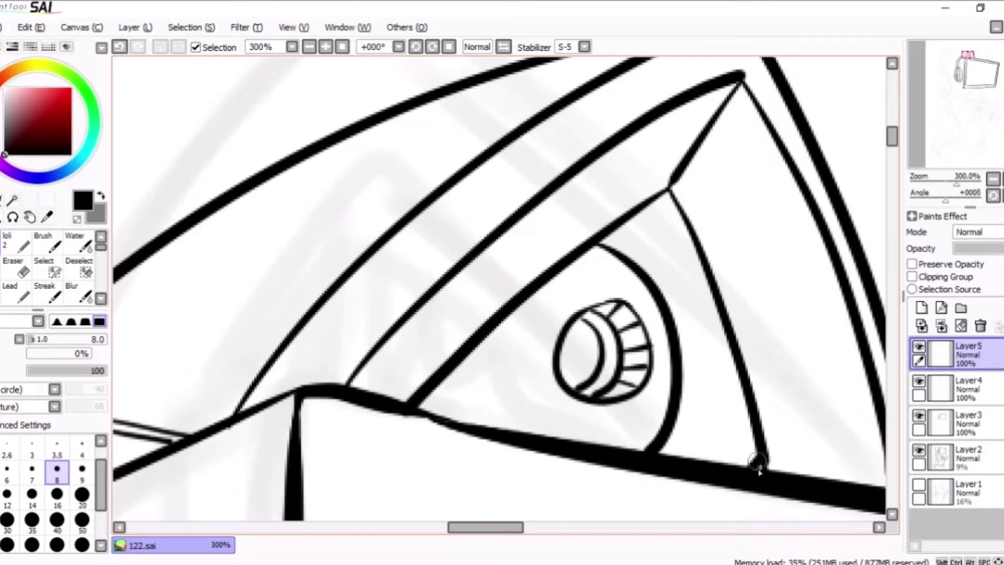
scroll(653, 144, down, 1)
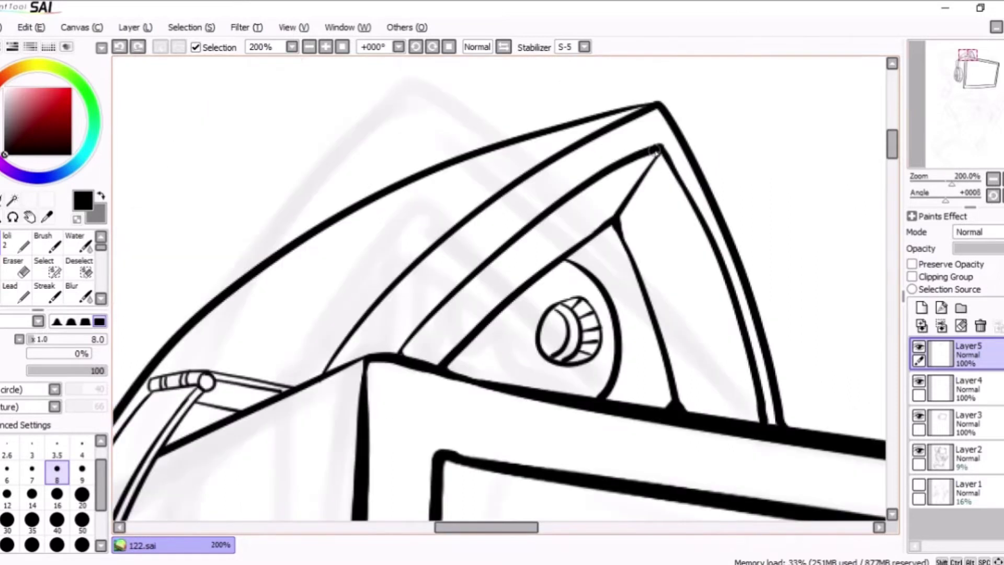
scroll(753, 209, up, 2)
scroll(746, 156, down, 6)
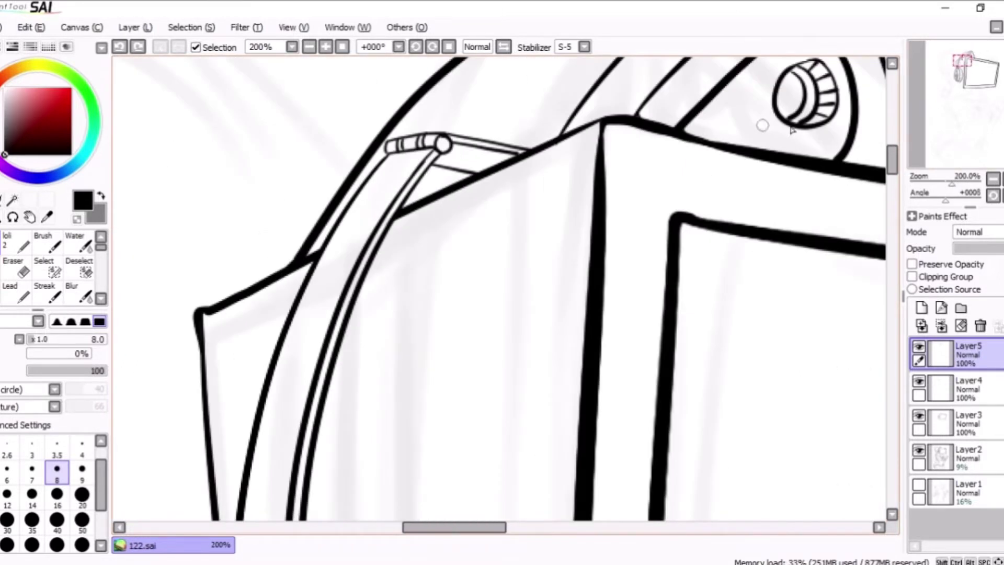
Step: Duplicate the cat ear and place the copy on the TV's upper edge near its far corner
scroll(762, 125, down, 3)
key(ctrl+t)
click(67, 483)
drag(321, 195, 713, 224)
mouse_move(794, 153)
mouse_down()
mouse_move(786, 199)
mouse_move(795, 165)
mouse_up()
drag(654, 251, 563, 273)
key(Return)
Step: Erase the copied ear's lines overlapping the TV frame and merge the ear and headband layers down into Layer3
key(e)
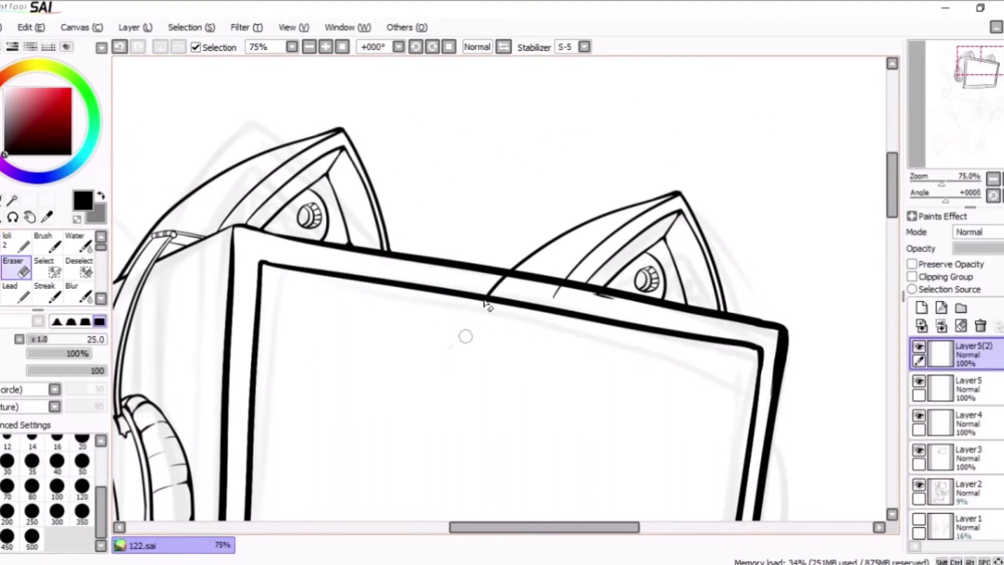
scroll(648, 316, down, 3)
scroll(649, 316, up, 3)
key(ctrl+e)
key(ctrl+e)
key(ctrl+e)
key(n)
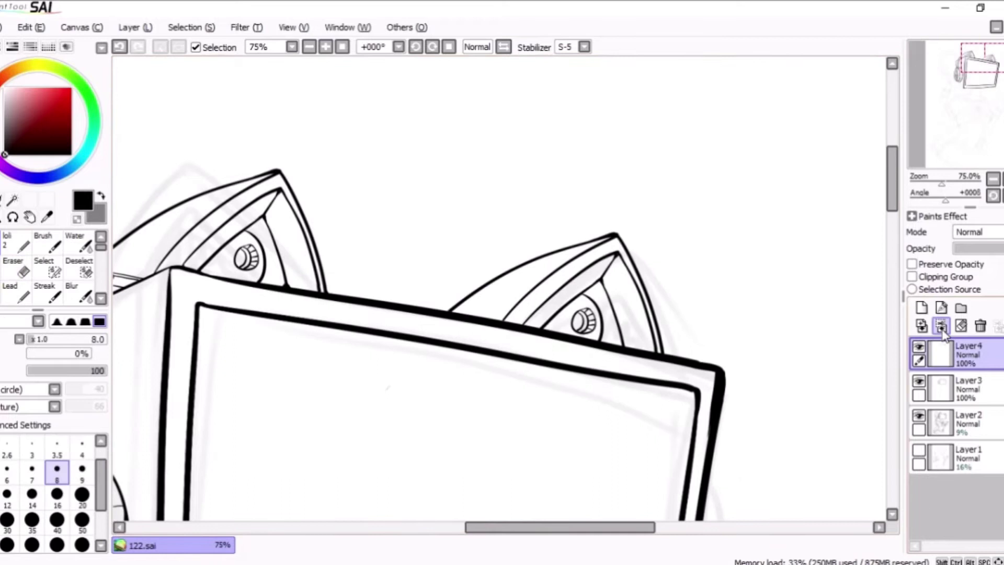
scroll(553, 387, up, 3)
drag(678, 445, 984, 377)
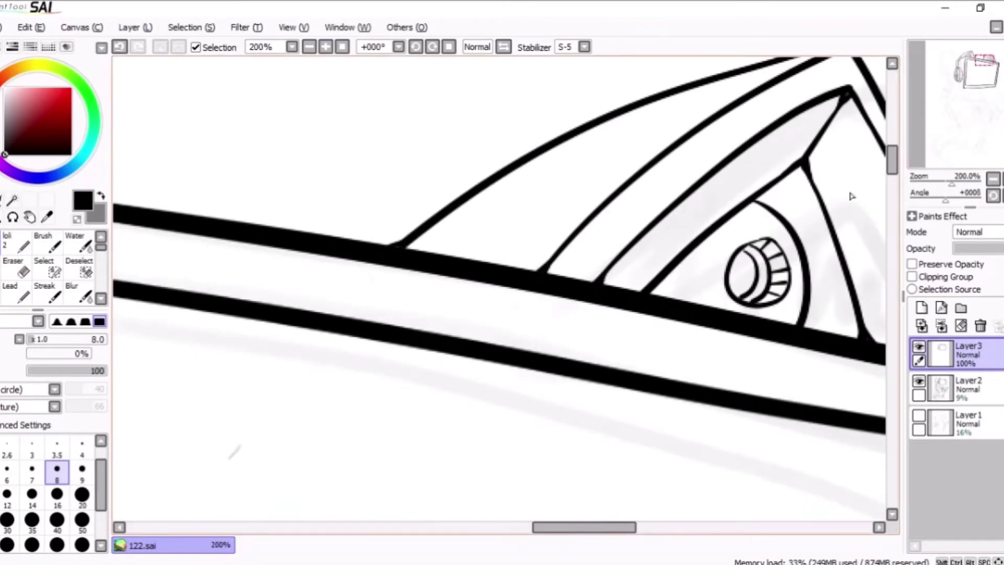
key(e)
scroll(851, 196, down, 2)
scroll(979, 159, down, 3)
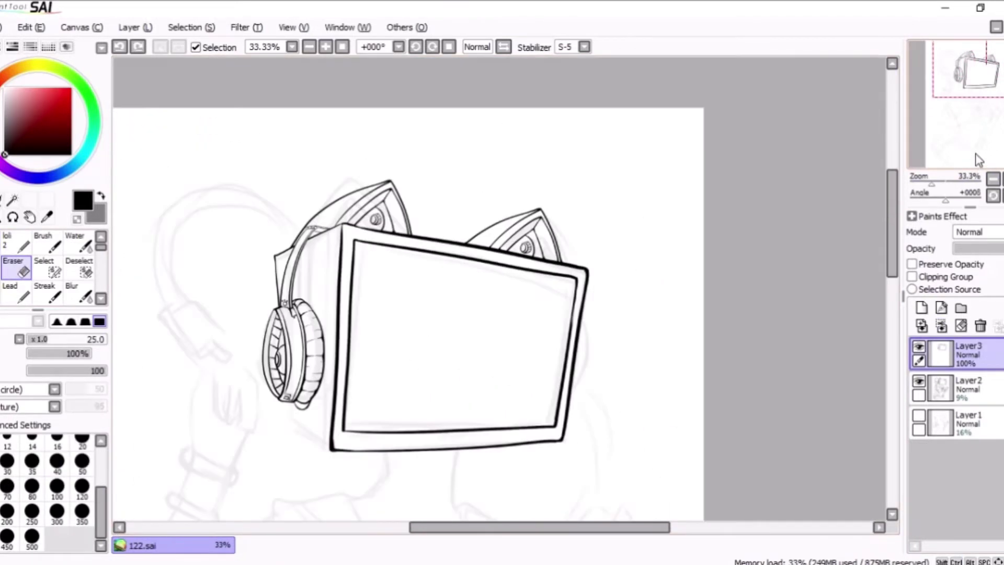
Step: Ink the TV side's lower edge from below the ear cup to the frame's bottom corner with a size 10 brush
key(n)
scroll(240, 449, up, 2)
drag(362, 342, 423, 430)
key(ctrl+z)
key(ctrl+z)
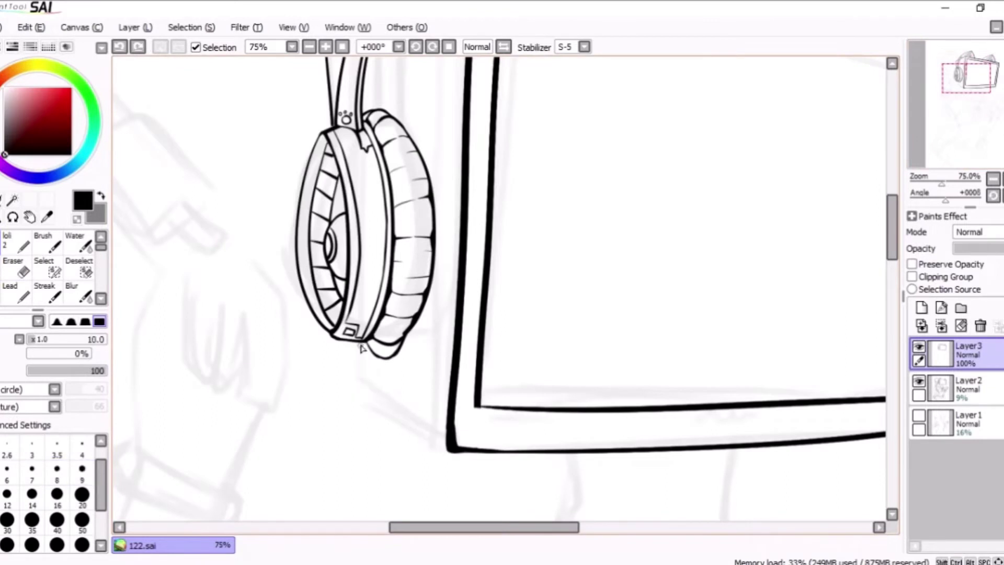
scroll(238, 434, up, 3)
scroll(679, 316, down, 6)
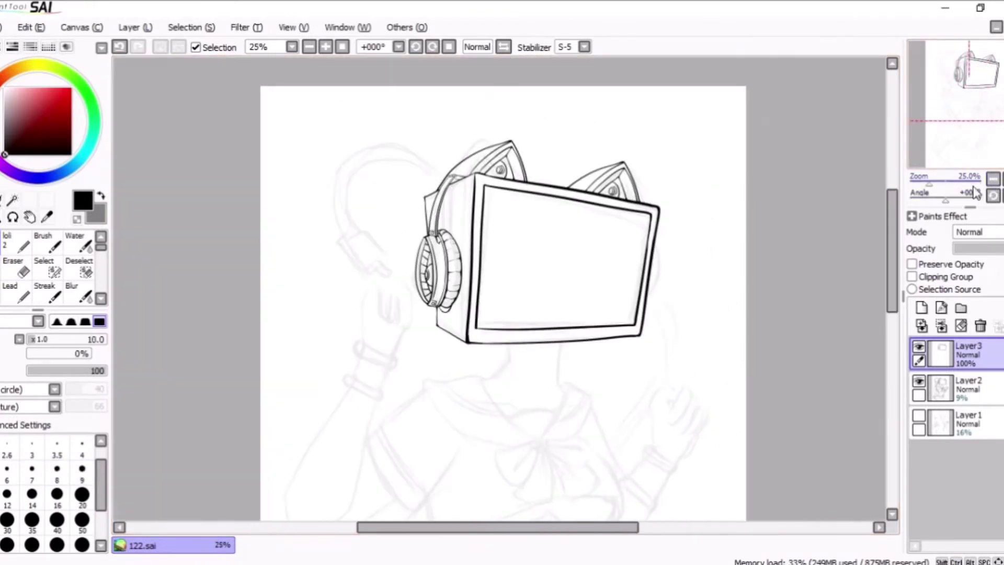
Step: Letter MEOW by hand on the TV's lower frame with a size 12 brush
scroll(542, 171, up, 4)
key(])
drag(503, 155, 502, 137)
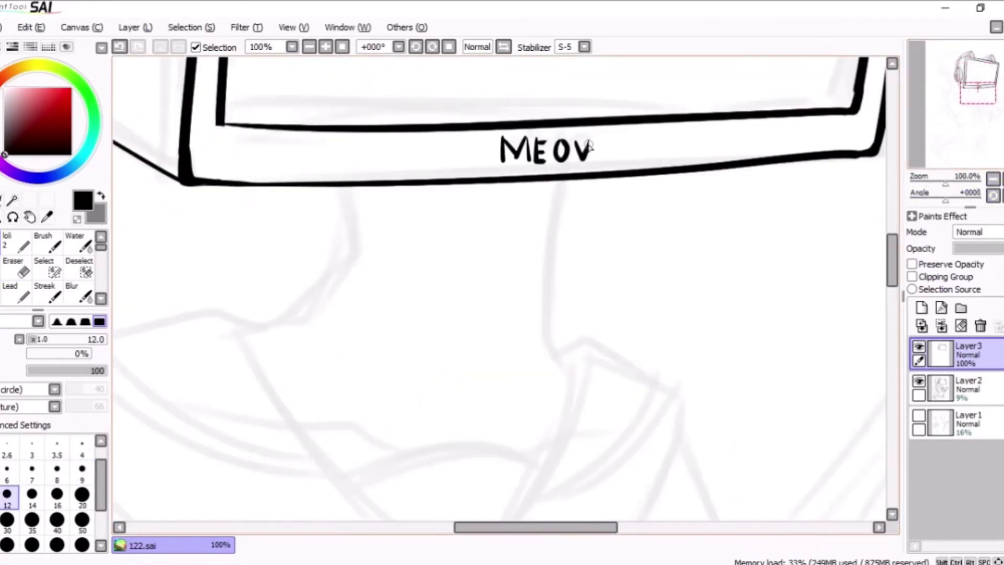
drag(589, 146, 600, 137)
Step: Ink both neck lines, the V-shaped neckline and the curved insert across it, using a size 14 brush for the neckline
drag(557, 181, 565, 363)
mouse_move(336, 184)
mouse_down()
mouse_move(254, 324)
mouse_move(323, 209)
mouse_move(465, 415)
mouse_move(538, 447)
mouse_up()
key(])
key(])
key(])
key(ctrl+z)
key([)
key([)
drag(631, 239, 539, 447)
mouse_move(404, 357)
mouse_down()
mouse_move(567, 331)
mouse_move(608, 352)
mouse_up()
Step: Ink the sailor collar's outer edges on both sides so they meet at the base of the neckline
drag(631, 238, 762, 269)
drag(762, 270, 648, 466)
key(ctrl+z)
scroll(578, 481, down, 1)
drag(798, 280, 631, 416)
mouse_move(499, 215)
mouse_down()
mouse_move(336, 321)
mouse_move(643, 401)
mouse_up()
key(ctrl+z)
key(ctrl+z)
mouse_move(448, 206)
mouse_down()
mouse_move(307, 267)
mouse_move(643, 402)
mouse_up()
scroll(643, 401, up, 2)
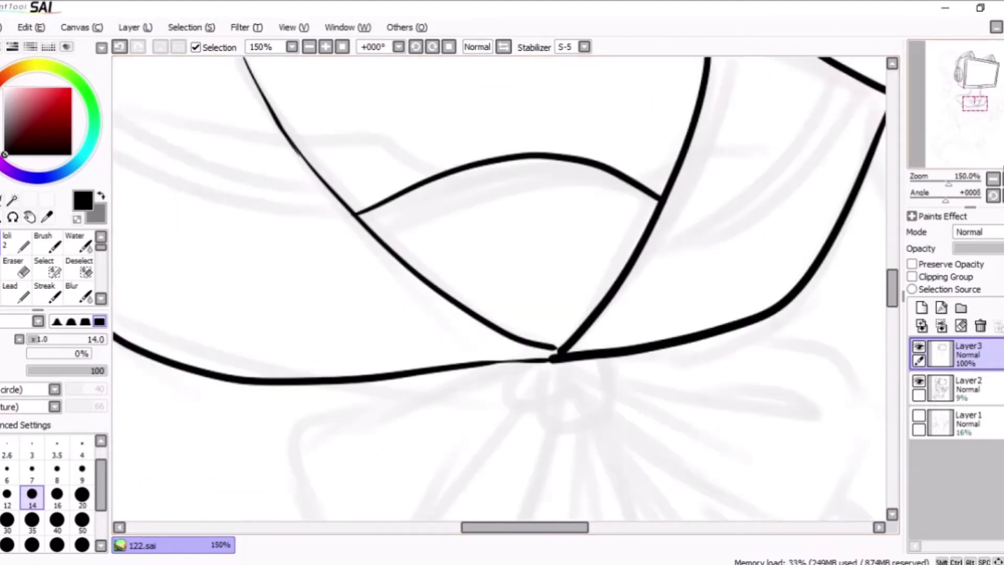
Step: Ink the bow's knot and left loop below the collar with a finer brush, adding a new layer for the bow
key([)
drag(492, 298, 515, 299)
scroll(493, 349, down, 1)
key(ctrl+shift+n)
key([)
mouse_move(520, 260)
mouse_down()
mouse_move(557, 292)
mouse_move(588, 257)
mouse_move(386, 301)
mouse_up()
drag(557, 291, 413, 387)
mouse_move(386, 299)
mouse_down()
mouse_move(422, 386)
mouse_move(403, 359)
mouse_move(414, 398)
mouse_up()
key(ctrl+z)
Step: Ink the bow's right loop with its side fold
drag(577, 291, 746, 265)
key(ctrl+z)
drag(711, 220, 706, 311)
drag(577, 291, 720, 282)
scroll(916, 133, down, 1)
Step: Ink the bow's two hanging tails below the knot
drag(520, 191, 480, 366)
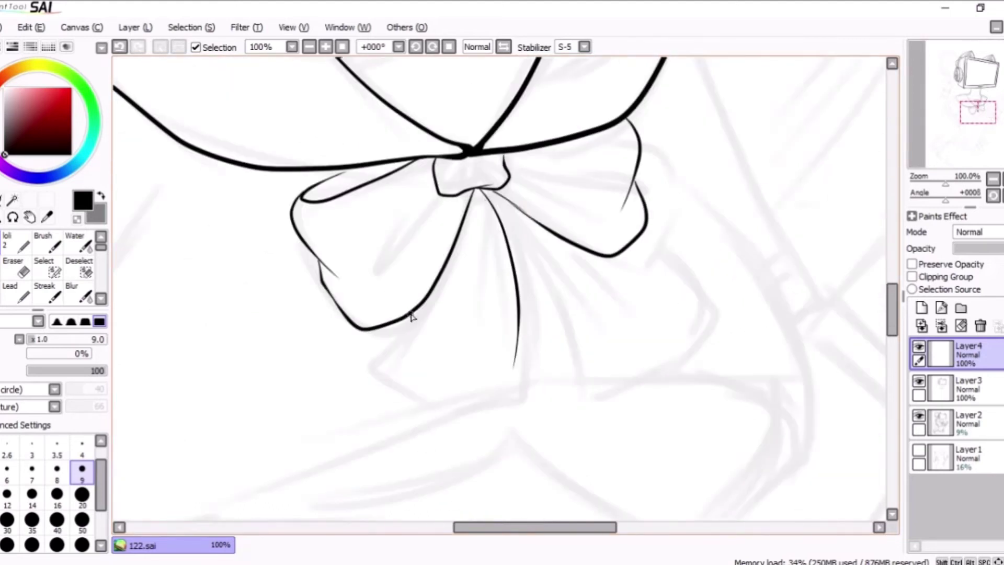
drag(374, 312, 473, 384)
drag(470, 393, 515, 362)
key(ctrl+z)
drag(544, 240, 606, 363)
drag(510, 379, 560, 352)
Step: Ink the right side of the shirt with a size 16 brush
scroll(986, 153, down, 1)
drag(985, 153, 981, 157)
key(bracketright)
key(bracketright)
key(bracketright)
drag(629, 175, 696, 327)
mouse_move(313, 308)
mouse_down()
mouse_move(340, 419)
mouse_move(380, 372)
mouse_up()
key(ctrl+z)
Step: Ink the shirt's left side and long curved hem, plus the right bust curve showing beneath it
drag(546, 369, 664, 300)
key(ctrl+z)
mouse_move(380, 372)
mouse_down()
mouse_move(682, 341)
mouse_move(677, 367)
mouse_move(632, 328)
mouse_up()
key(ctrl+z)
key(ctrl+z)
drag(306, 395, 633, 338)
key(ctrl+z)
key(ctrl+z)
mouse_move(301, 391)
mouse_down()
mouse_move(664, 308)
mouse_move(596, 369)
mouse_up()
drag(554, 356, 632, 268)
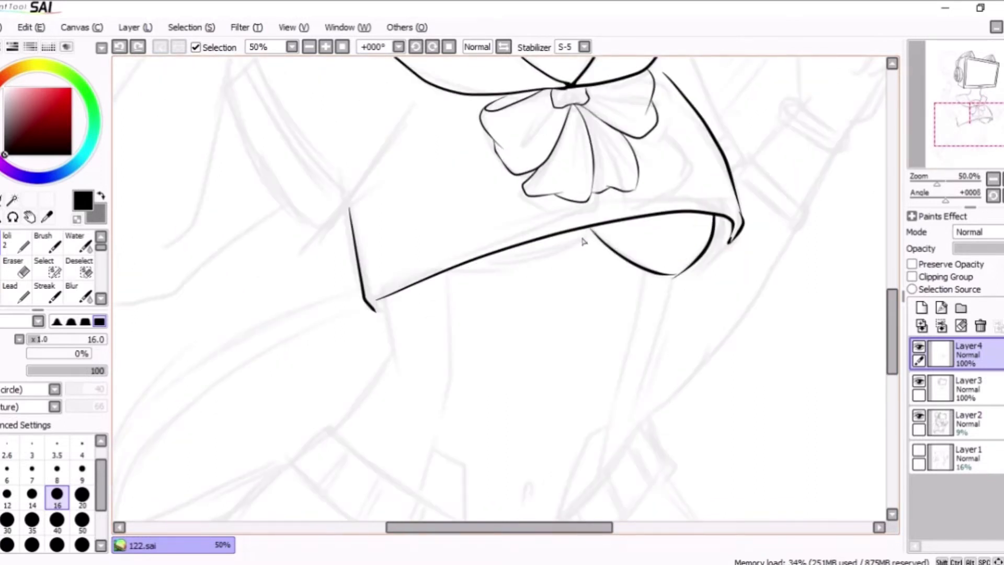
Step: Ink the torso below the shirt: the left bust curve, waist outline, inner side lines and angular hip panels
drag(465, 265, 588, 229)
drag(383, 309, 383, 216)
drag(392, 265, 333, 336)
mouse_move(678, 184)
mouse_down()
mouse_move(645, 334)
mouse_move(519, 257)
mouse_up()
drag(324, 103, 291, 325)
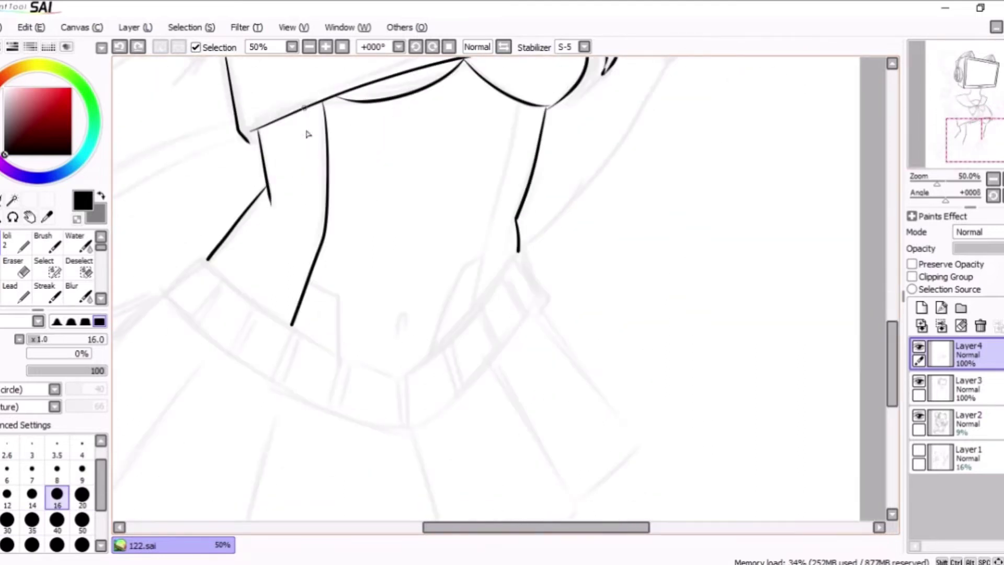
drag(310, 283, 339, 355)
drag(518, 103, 473, 310)
drag(475, 261, 444, 342)
Step: Ink the skirt's curved waistband and the pleats on its left side
mouse_move(521, 251)
mouse_down()
mouse_move(372, 366)
mouse_move(207, 261)
mouse_move(348, 157)
mouse_up()
mouse_move(342, 196)
mouse_down()
mouse_move(562, 312)
mouse_move(702, 218)
mouse_up()
scroll(649, 204, down, 1)
mouse_move(448, 196)
mouse_down()
mouse_move(347, 262)
mouse_move(392, 332)
mouse_up()
drag(473, 245, 470, 376)
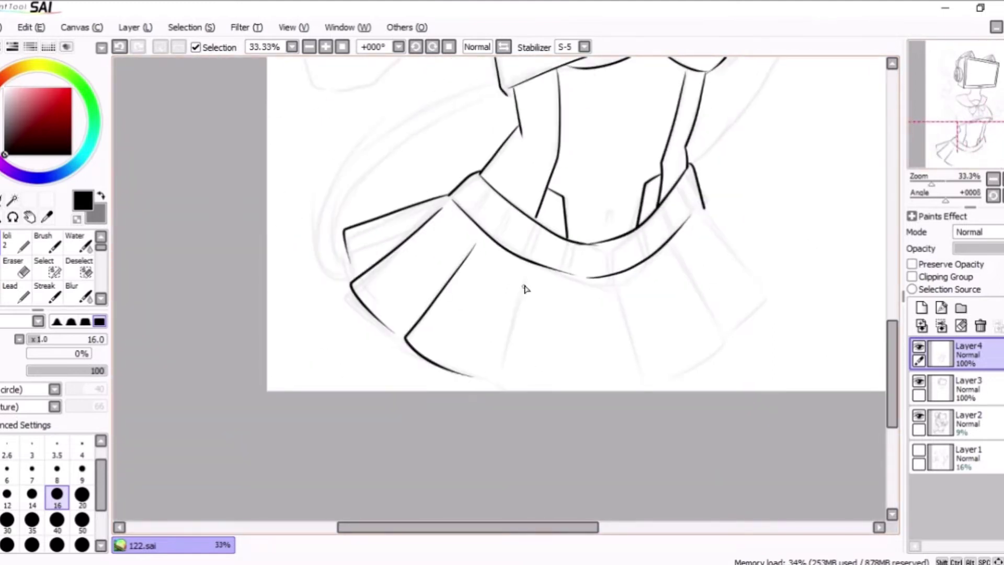
Step: Ink the skirt's middle and right pleats together with their hem edges
drag(544, 281, 490, 389)
drag(637, 286, 619, 391)
drag(725, 248, 655, 372)
key(ctrl+z)
drag(765, 209, 704, 332)
drag(728, 248, 650, 358)
click(992, 178)
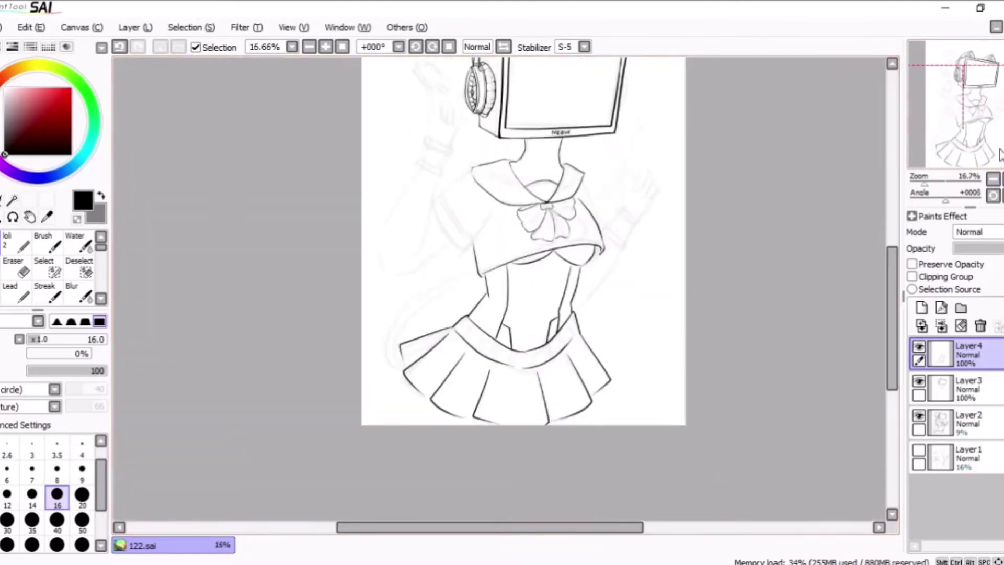
Step: Ink the left sleeve's upper edge, underside and open end with a size 14 brush
scroll(408, 175, up, 2)
key(bracketleft)
drag(511, 225, 627, 148)
drag(698, 264, 600, 401)
drag(502, 271, 604, 389)
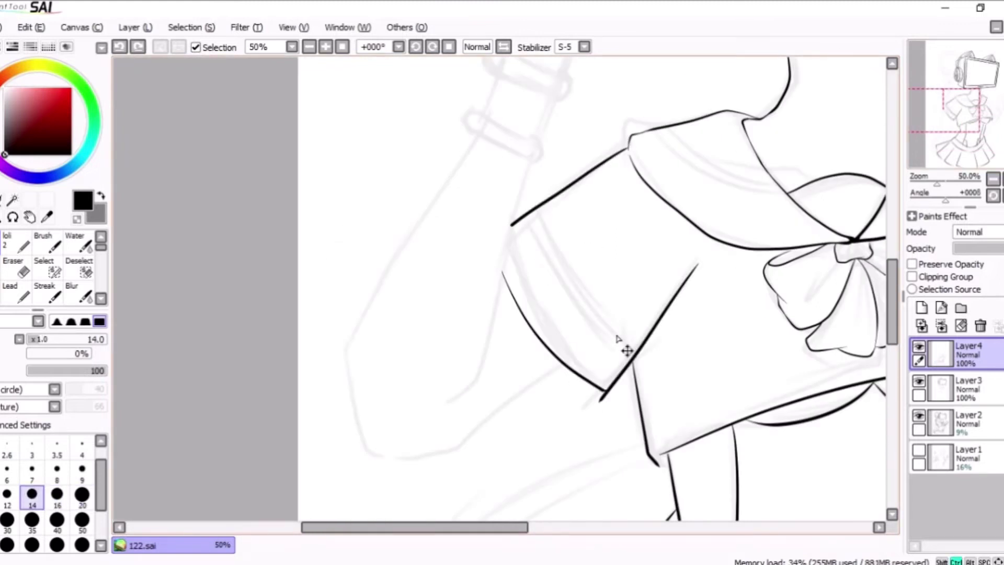
Step: Ink the left sleeve's cuff line and the bent left arm's inner, lower and outer contours
mouse_move(518, 224)
mouse_down()
mouse_move(544, 340)
mouse_move(504, 298)
mouse_up()
key(ctrl+z)
drag(529, 164, 489, 345)
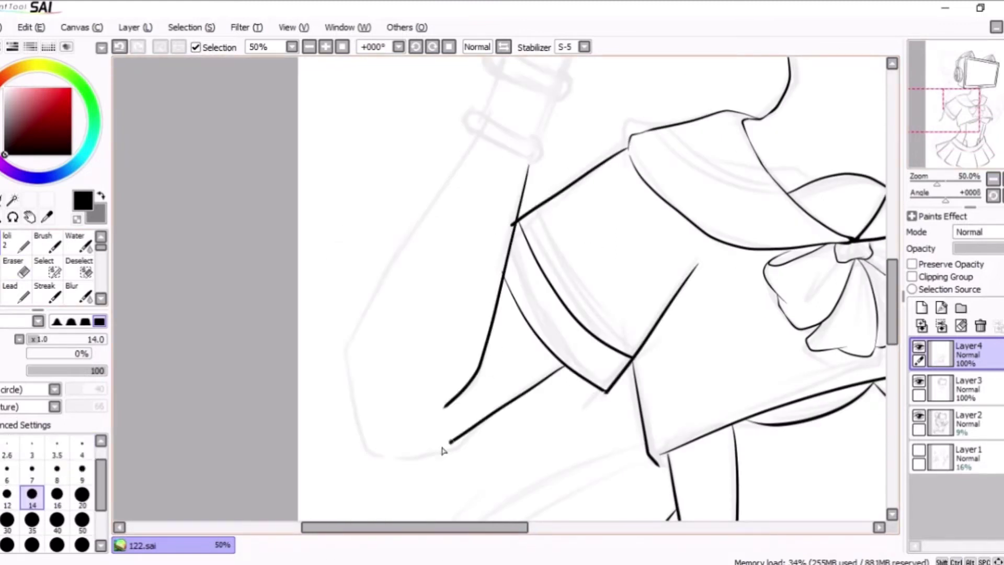
drag(462, 160, 340, 345)
click(967, 112)
scroll(473, 340, up, 1)
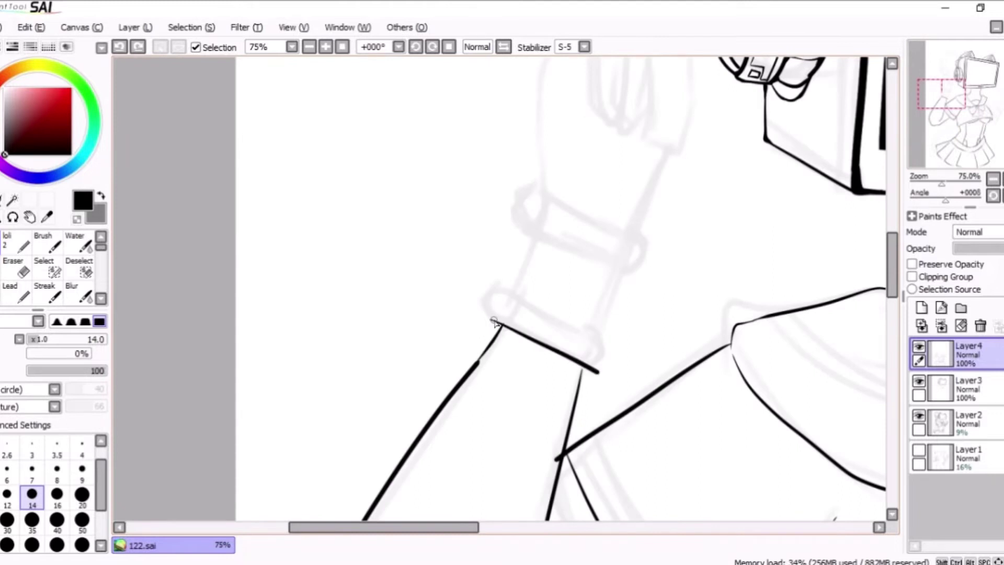
drag(490, 320, 623, 336)
key(ctrl+z)
scroll(523, 288, right, 3)
drag(431, 403, 393, 192)
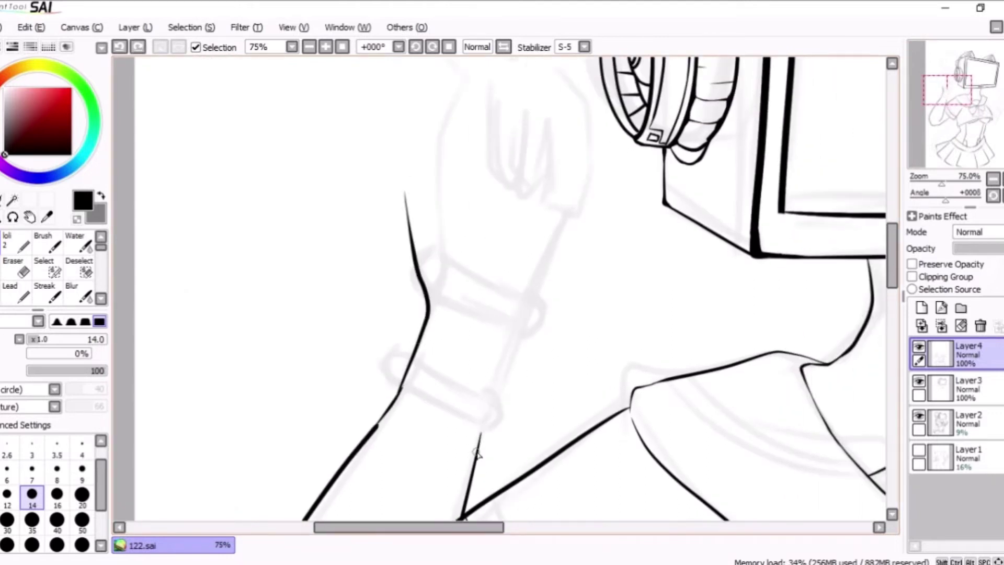
scroll(470, 314, down, 1)
drag(287, 280, 250, 202)
key(ctrl+z)
scroll(292, 282, down, 1)
key(ctrl+z)
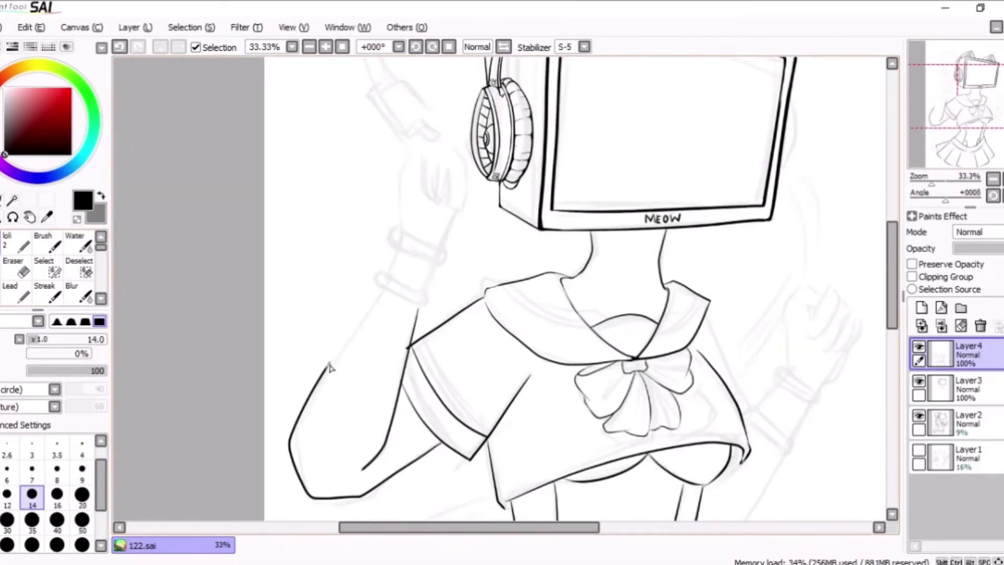
Step: Ink the raised left hand: wrist contours, thumb and loosely curled fingers
scroll(347, 268, up, 1)
drag(454, 330, 473, 165)
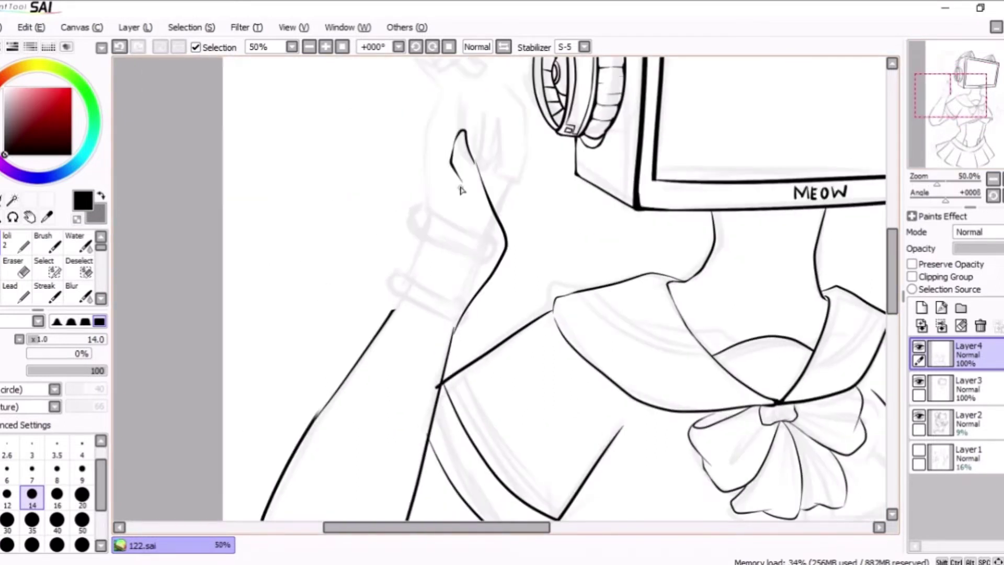
drag(436, 193, 468, 196)
scroll(471, 209, up, 3)
scroll(471, 209, left, 2)
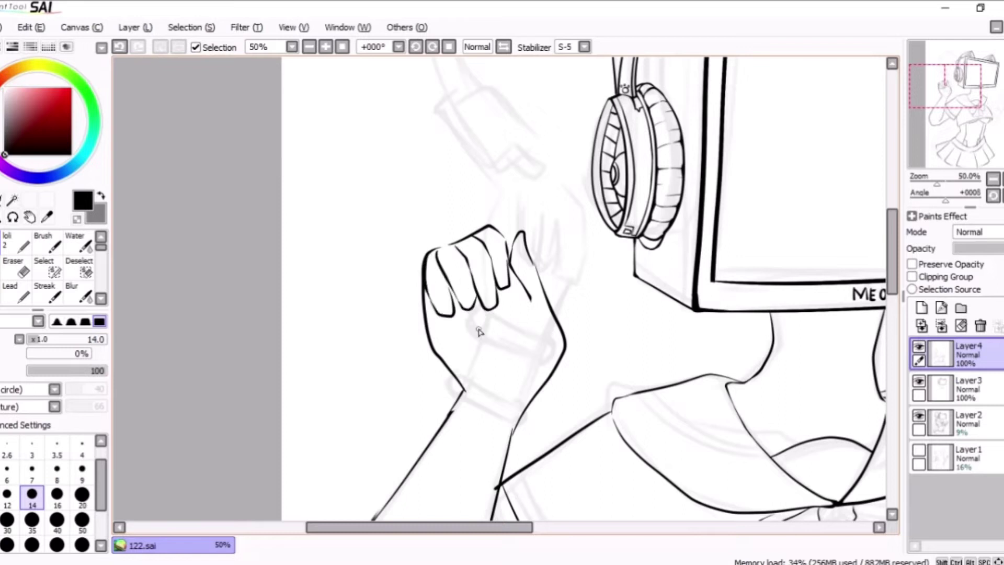
key(ctrl+z)
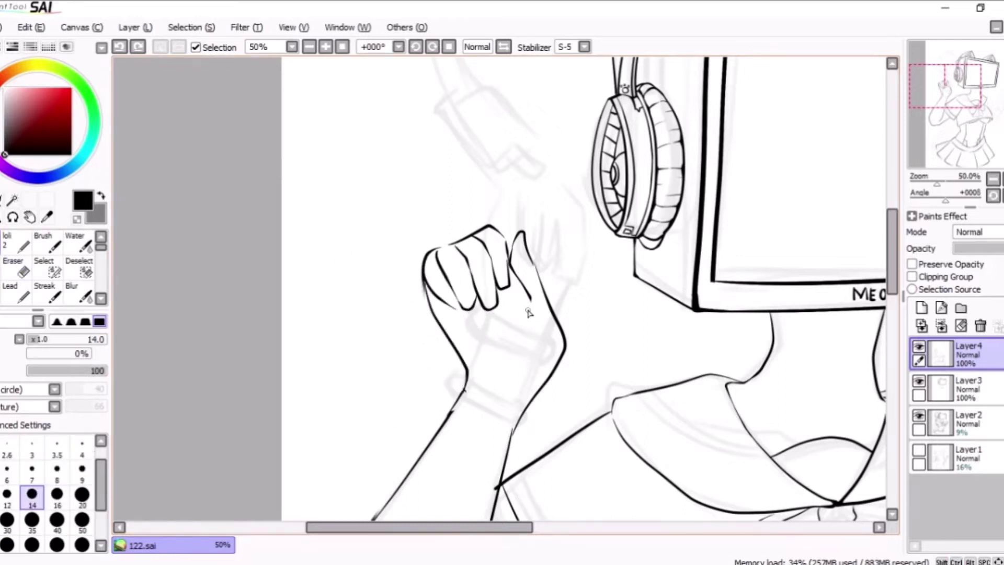
Step: Ink the right upper arm's outer line, both forearm edges and the thumb side of the right hand
scroll(630, 222, down, 1)
scroll(589, 275, down, 3)
scroll(589, 276, right, 3)
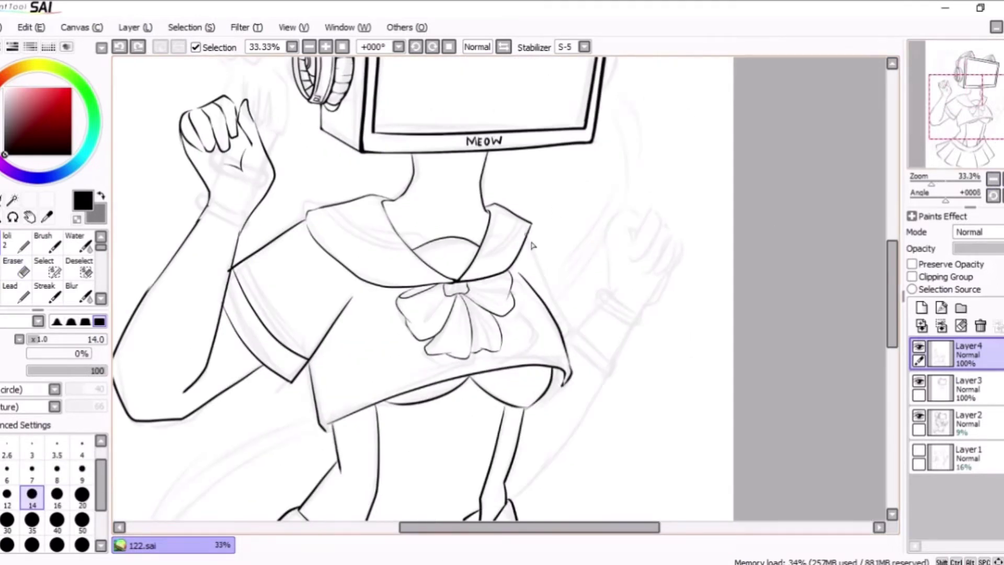
scroll(520, 296, up, 1)
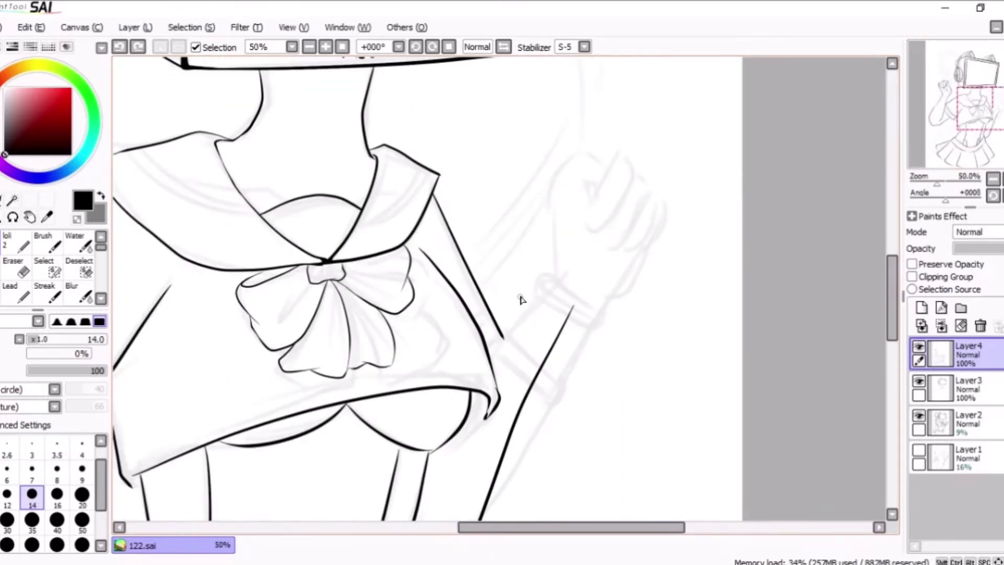
scroll(520, 296, down, 3)
click(993, 178)
scroll(567, 162, up, 2)
drag(467, 384, 545, 245)
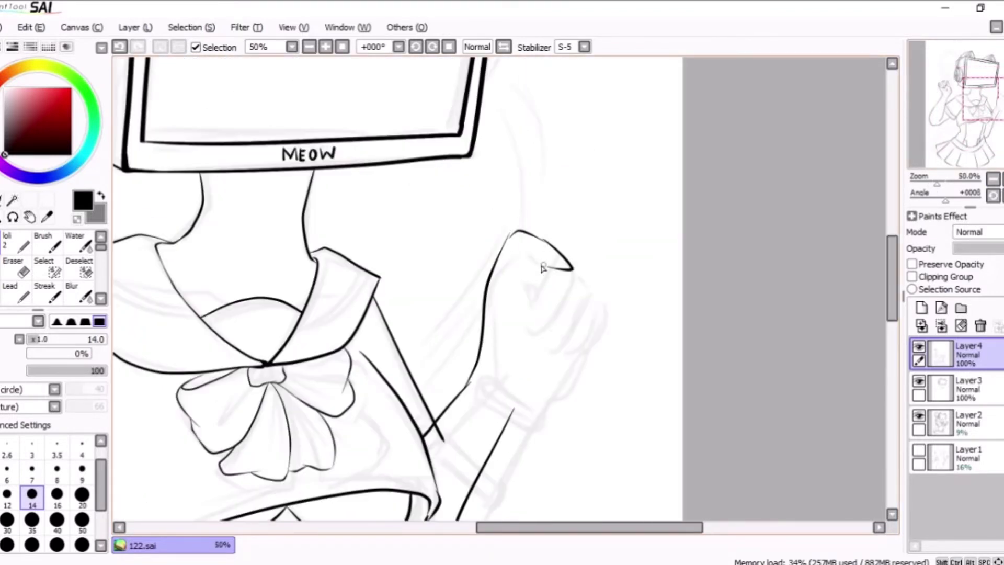
drag(546, 173, 567, 250)
mouse_move(560, 249)
mouse_down()
mouse_move(625, 157)
mouse_move(585, 266)
mouse_up()
drag(583, 273, 567, 340)
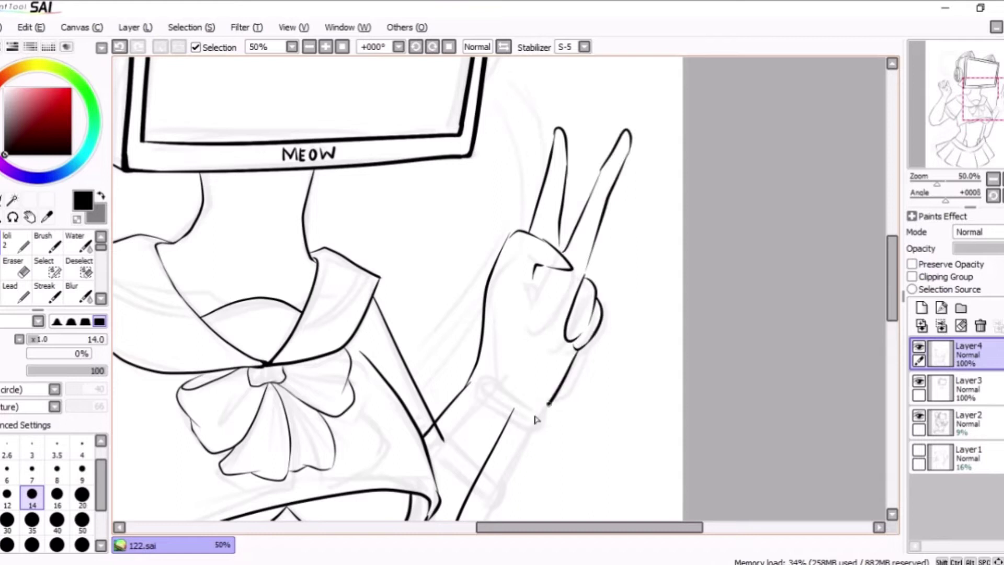
scroll(536, 419, down, 3)
scroll(536, 419, up, 2)
scroll(535, 419, down, 2)
scroll(536, 419, up, 2)
key(ctrl+z)
key(ctrl+z)
Step: Ink the right hand's curled fingers as a closed fist and extend the forearm line to the elbow beside the waist
drag(599, 358, 543, 194)
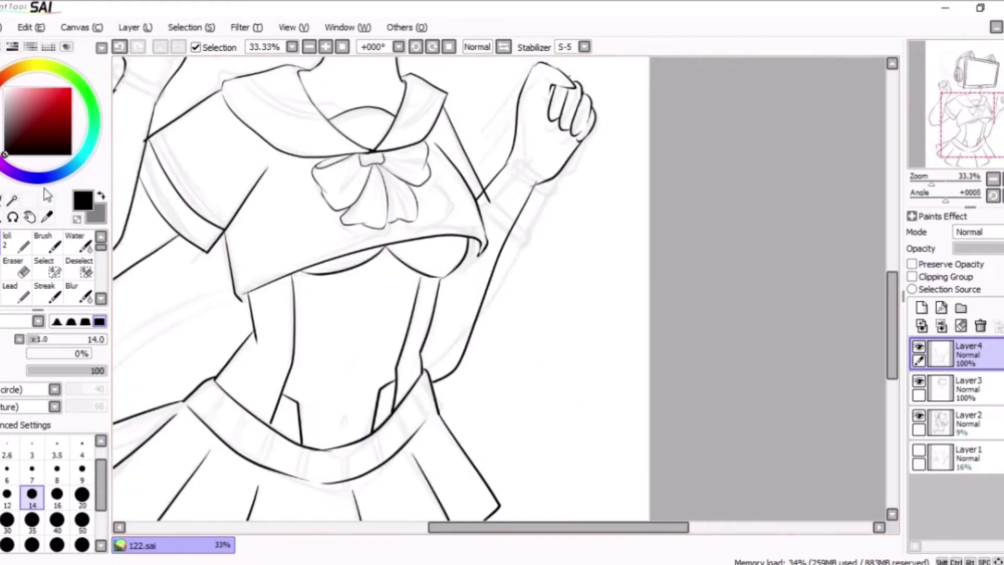
Step: Merge Layer4 down into Layer3 and ink a round belly button above the skirt's waistband
scroll(688, 172, up, 3)
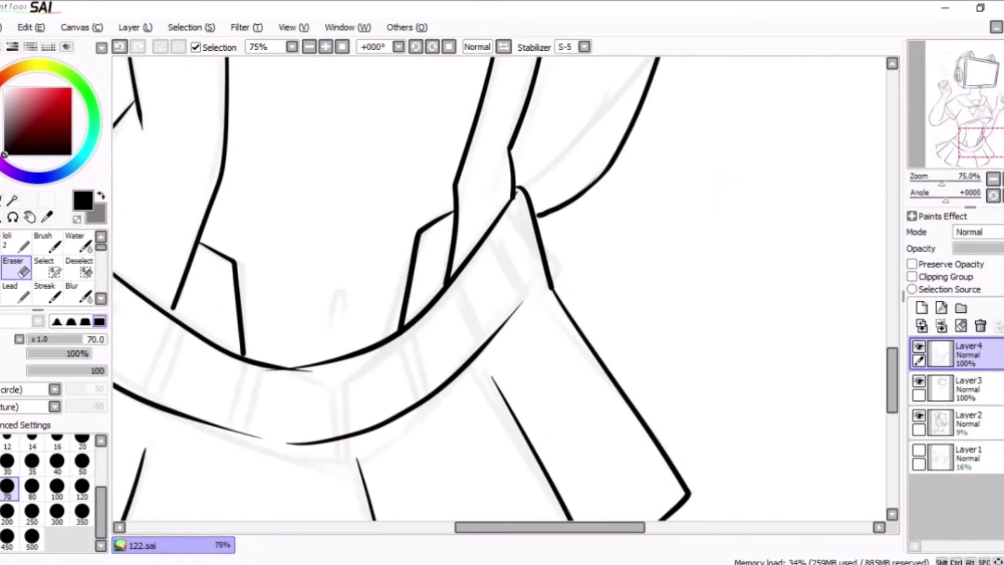
key(ctrl+e)
drag(533, 270, 547, 296)
scroll(537, 300, down, 4)
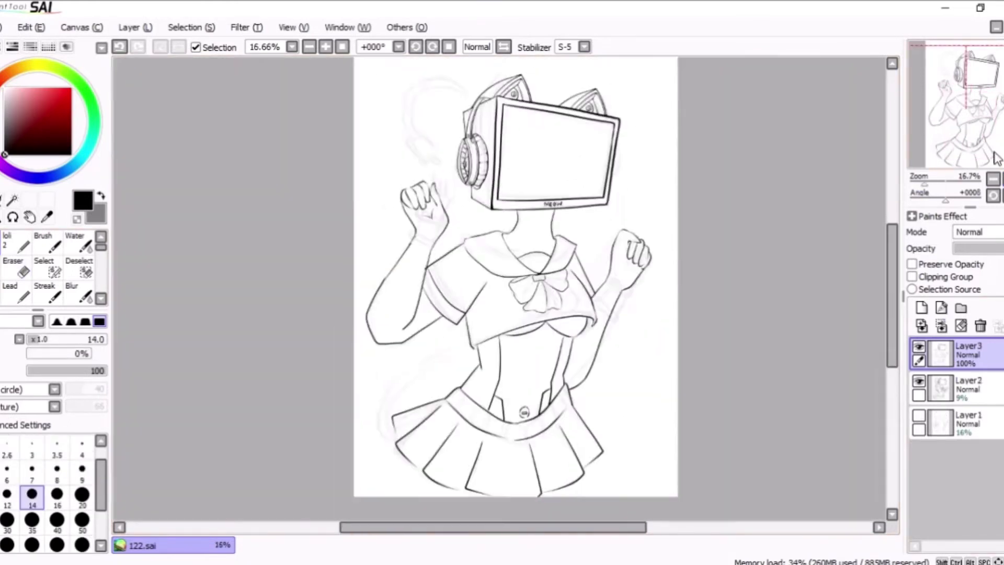
Step: Ink double trim stripes along both sides of the collar and on the left sleeve's cuff with a size 12 brush
scroll(331, 111, up, 4)
key(bracketleft)
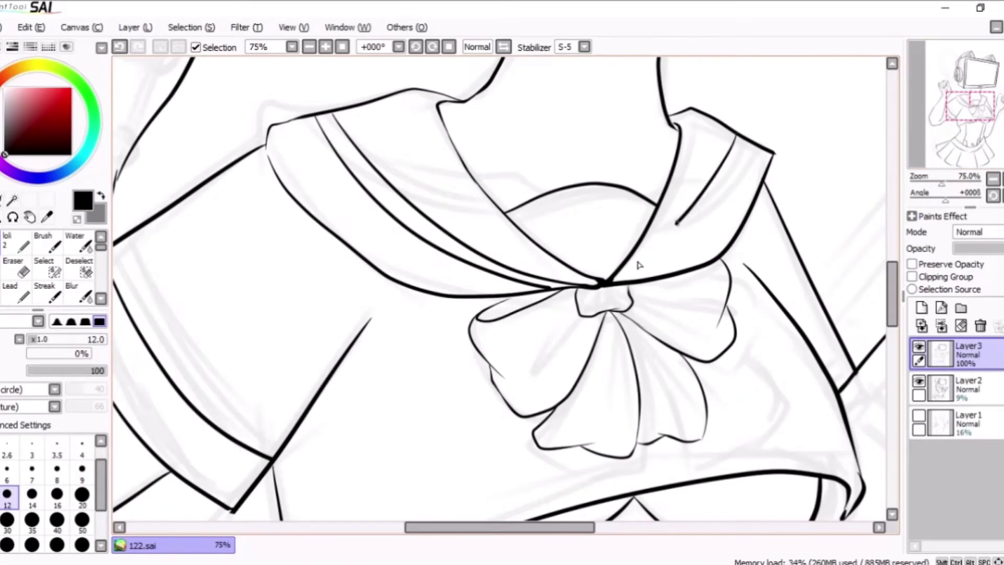
click(993, 97)
drag(993, 97, 970, 84)
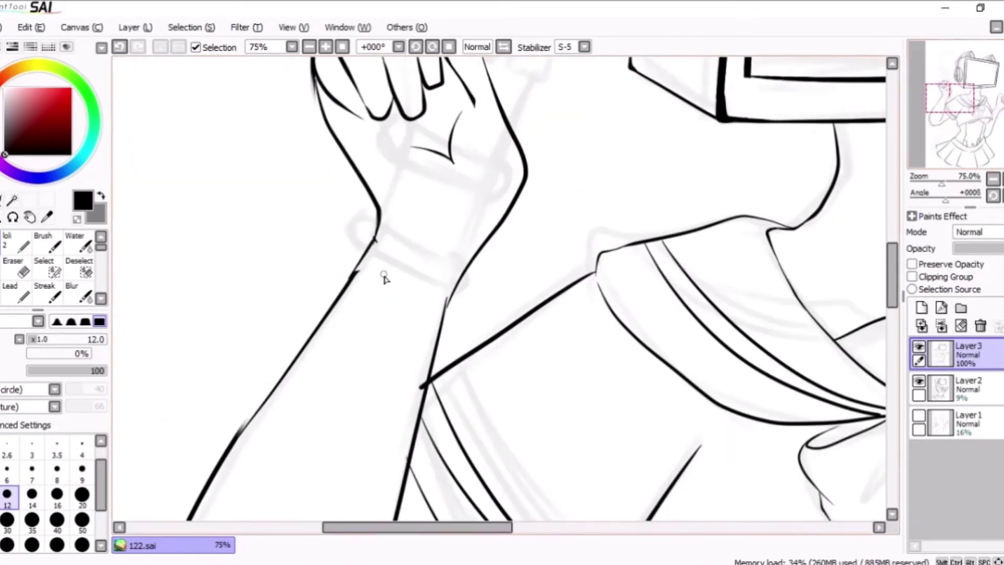
Step: Ink the cable's parallel curves looping from the shirt hem to the skirt's left edge with a size 16 brush
scroll(381, 277, down, 1)
drag(425, 471, 425, 352)
key(bracketright)
key(bracketright)
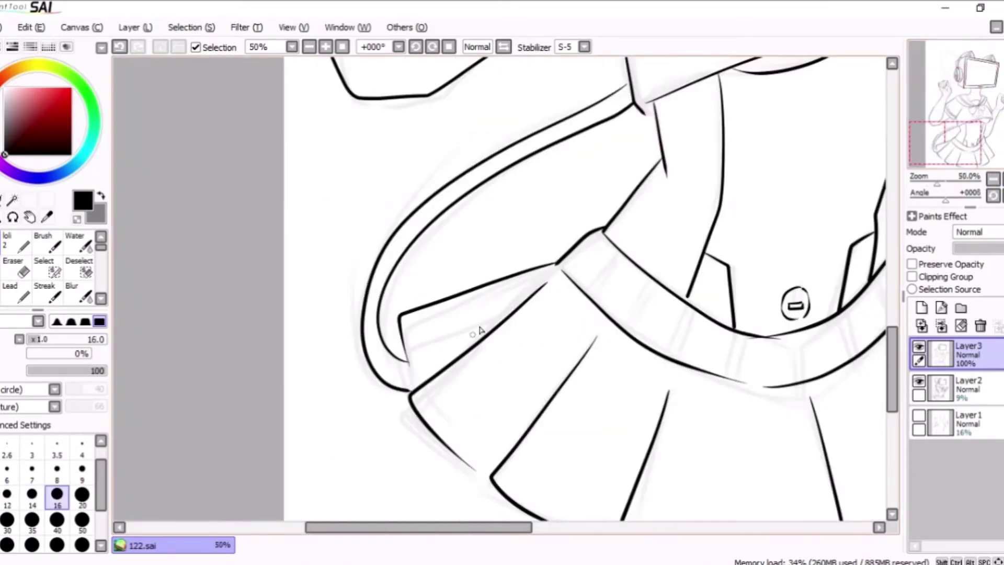
scroll(349, 280, down, 1)
drag(662, 273, 562, 250)
drag(505, 330, 417, 523)
Step: Ink the cable's double arch beside the head and the cylindrical plug at its end
drag(392, 156, 227, 281)
drag(379, 177, 243, 277)
scroll(430, 346, up, 2)
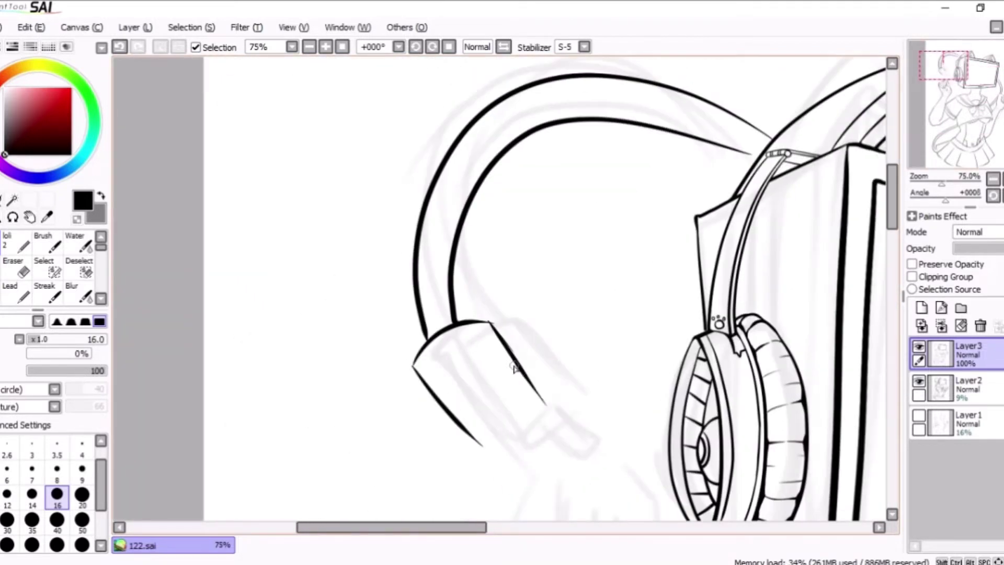
drag(521, 445, 547, 471)
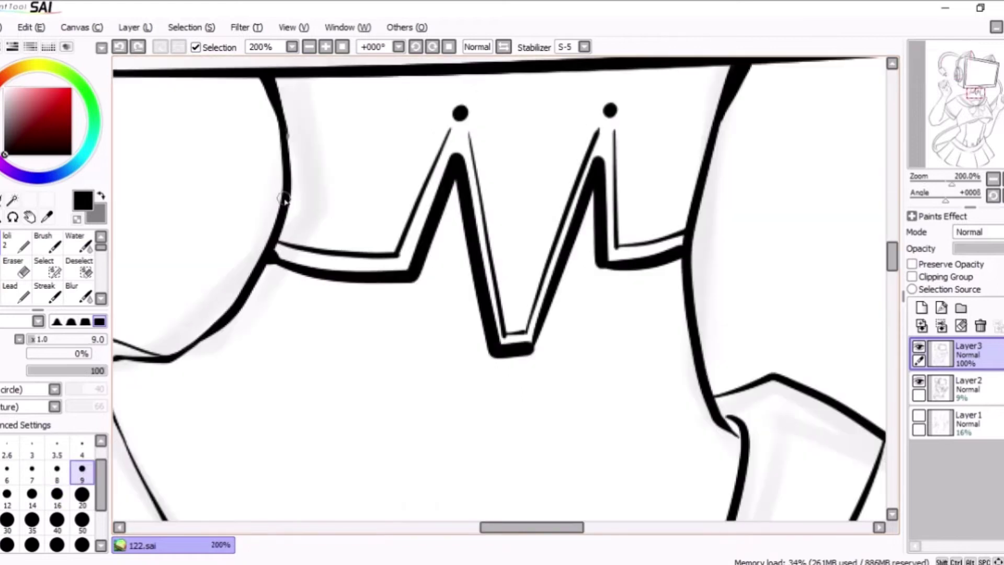
Step: Ink short dot-ended circuit lines on both sides of the neck with a size 9 brush
drag(290, 200, 359, 212)
drag(355, 158, 296, 154)
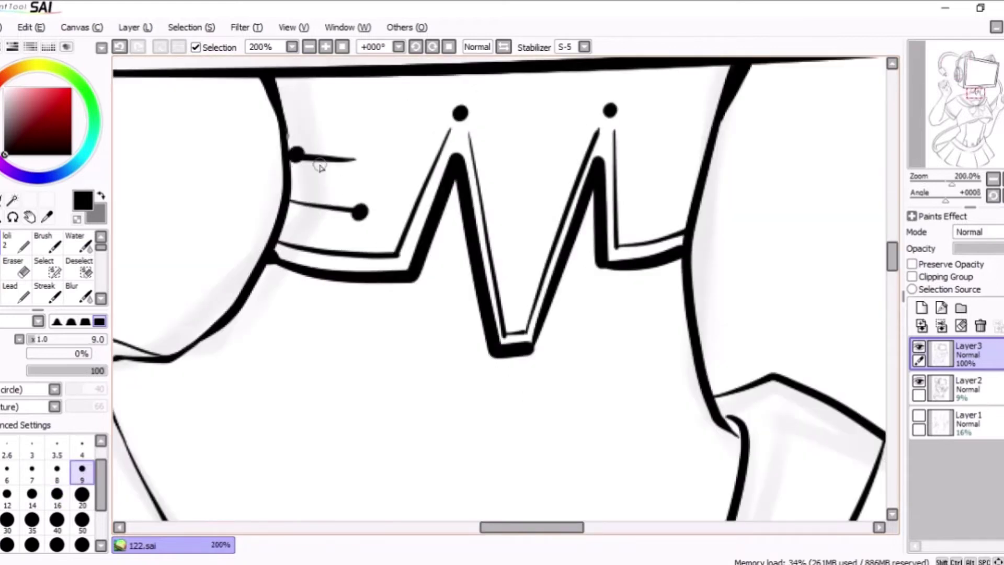
click(965, 114)
scroll(370, 352, down, 2)
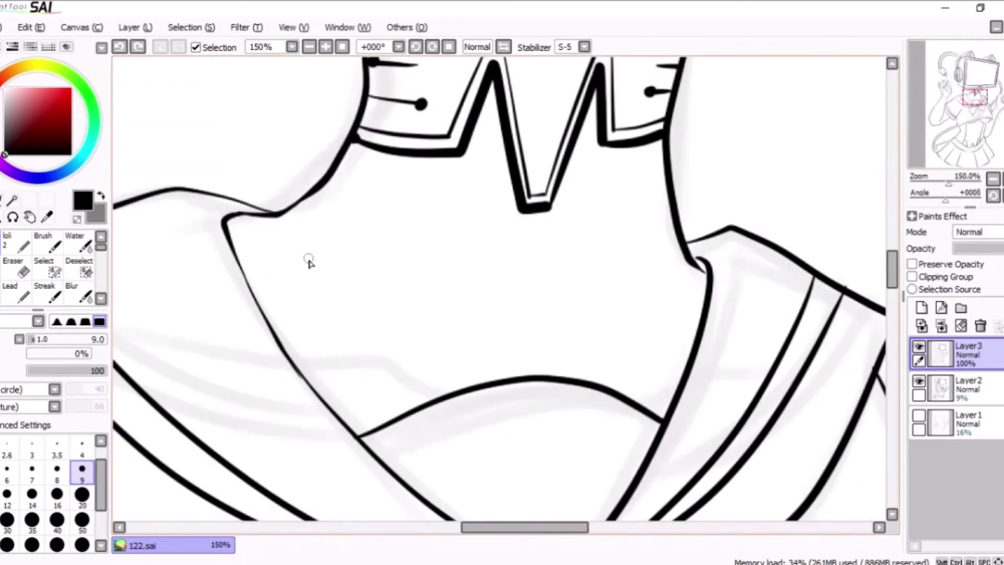
Step: Thicken the collar's left inner edge where it meets the curved top of the chest panel
drag(309, 260, 468, 343)
scroll(471, 180, up, 2)
scroll(460, 220, down, 3)
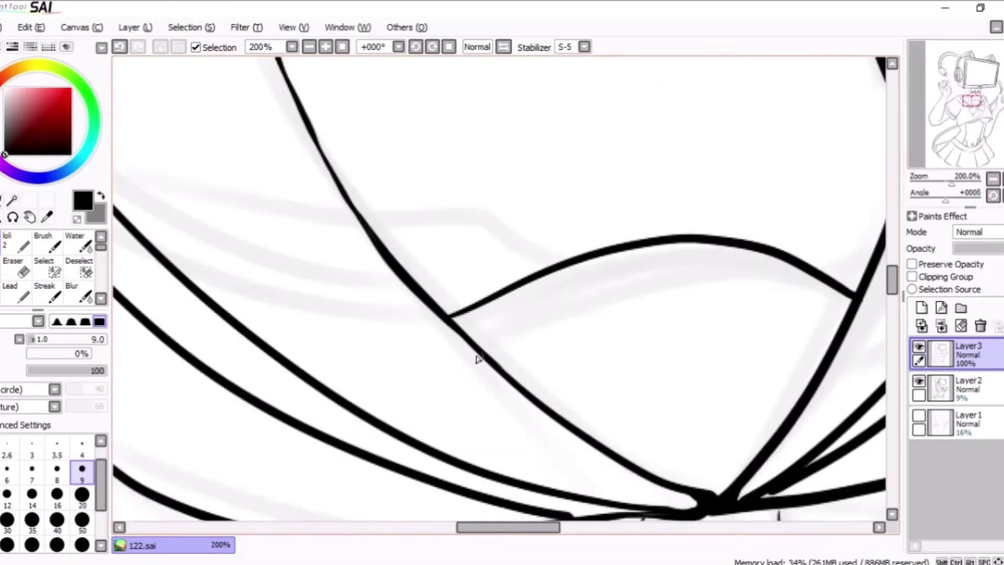
Step: Ink a cat head outline with two pointed ears on the chest panel inside the collar opening
click(979, 116)
click(977, 116)
drag(634, 298, 601, 421)
key(ctrl+z)
mouse_move(526, 298)
mouse_down()
mouse_move(517, 384)
mouse_move(519, 346)
mouse_move(658, 341)
mouse_move(576, 400)
mouse_move(677, 389)
mouse_move(720, 342)
mouse_up()
key(ctrl+z)
Step: Dot two solid round eyes on the cat face with a larger brush and ink its inner ears at size 9
key(bracketright)
key(bracketright)
key(bracketright)
click(582, 402)
click(677, 393)
key(bracketleft)
key(bracketleft)
key(bracketleft)
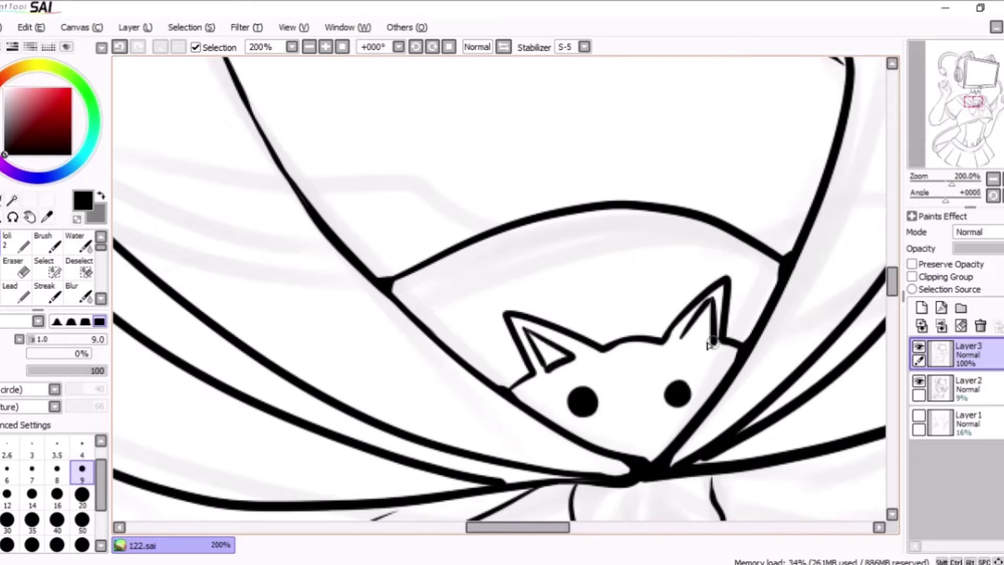
Step: Ink a zigzag trim along the chest panel's curved top edge and thicken the collar fold at the right of the neck
mouse_move(432, 300)
mouse_down()
mouse_move(505, 239)
mouse_move(565, 213)
mouse_move(677, 225)
mouse_move(763, 282)
mouse_up()
drag(771, 166, 567, 236)
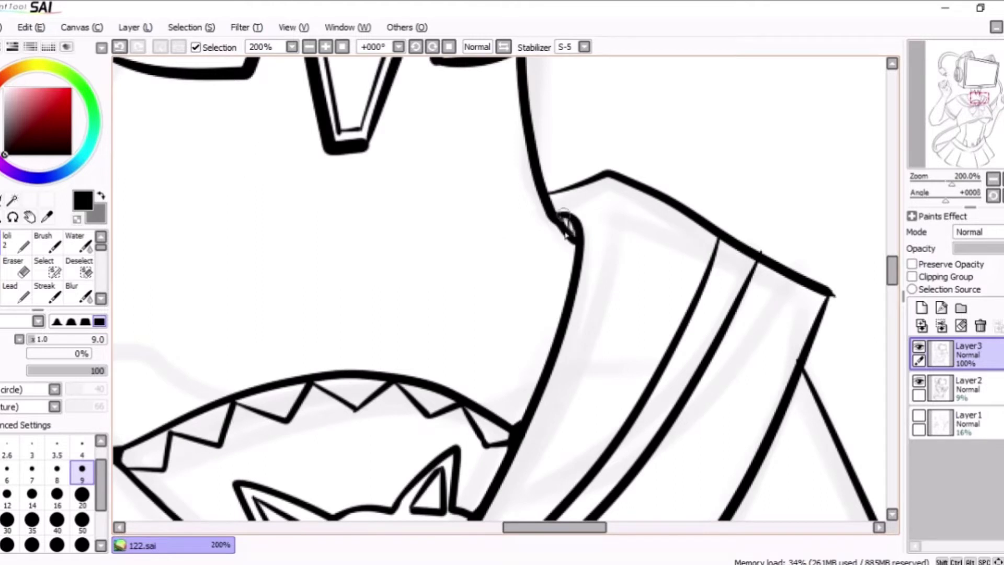
Step: Thicken the collar's left shoulder edge and join its trim stripes to the outline with a size 10 brush
click(954, 123)
scroll(686, 127, down, 1)
scroll(686, 313, left, 5)
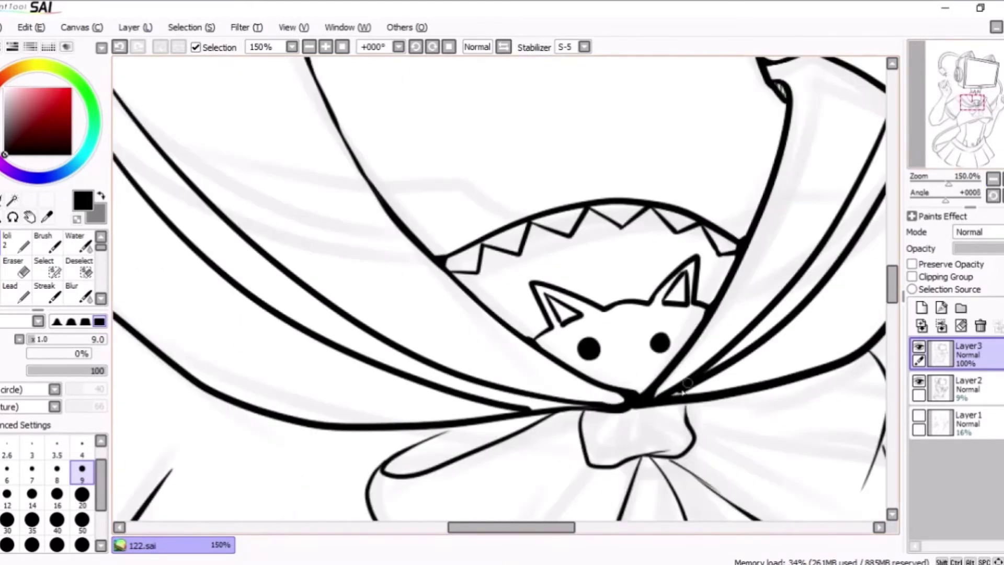
scroll(445, 204, up, 3)
scroll(446, 204, left, 5)
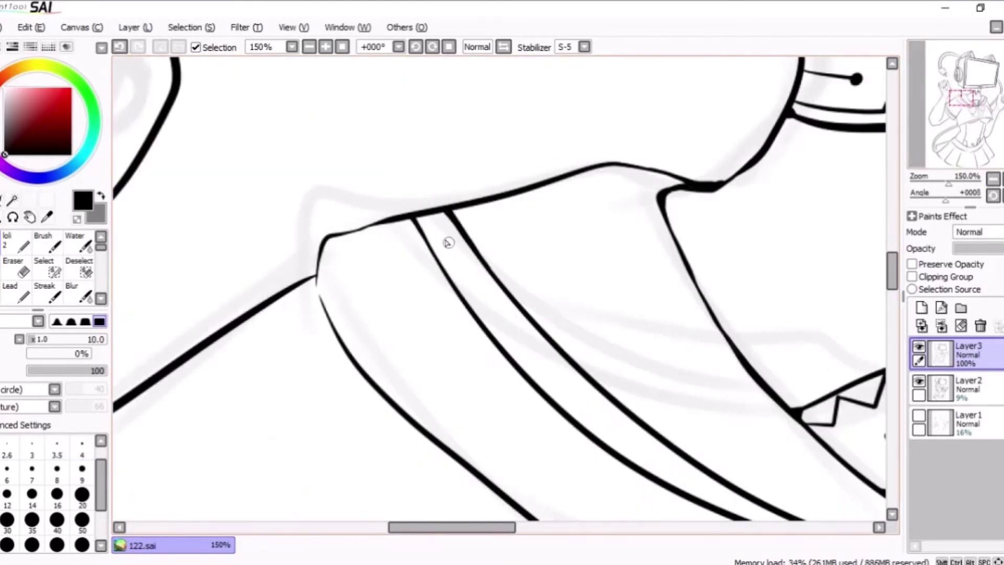
Step: Erase the old thin-lined bow and add a new layer above Layer3 for its replacement
scroll(986, 152, down, 2)
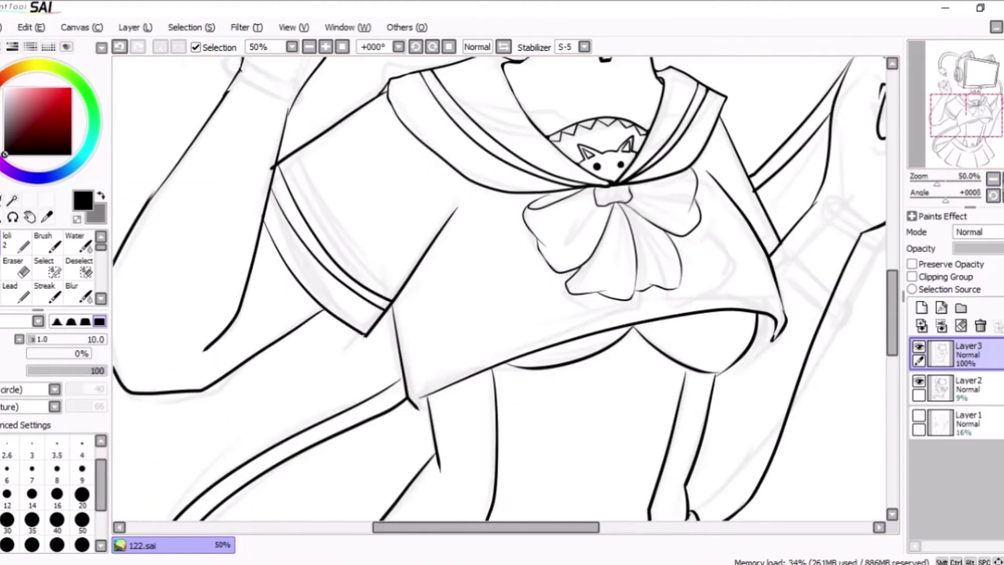
scroll(837, 204, up, 2)
key(e)
mouse_move(559, 131)
mouse_down()
mouse_move(366, 221)
mouse_move(217, 207)
mouse_move(355, 184)
mouse_move(426, 205)
mouse_move(350, 182)
mouse_move(433, 311)
mouse_move(494, 250)
mouse_up()
key(ctrl+shift+n)
key(n)
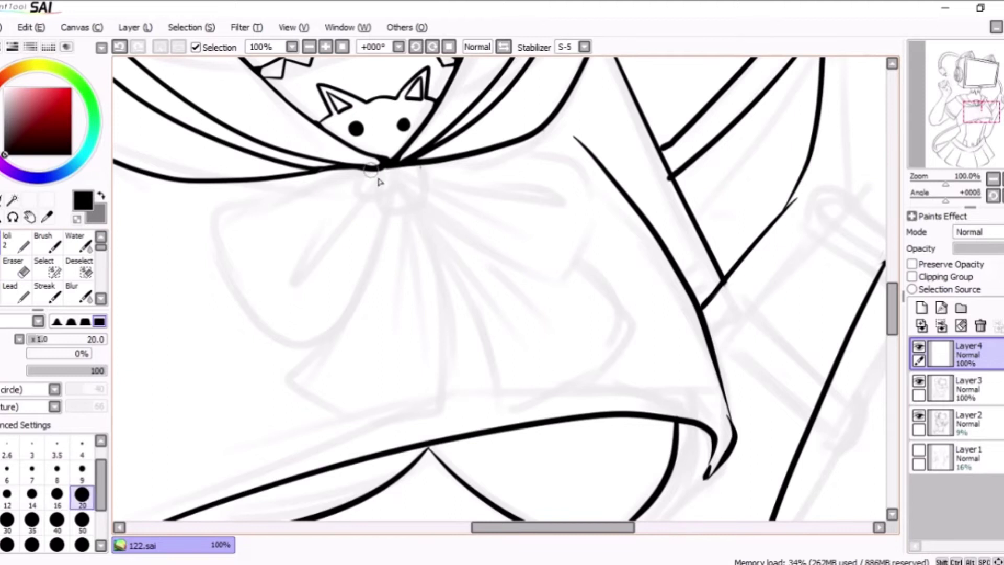
Step: Ink the bow's central knot and its left loop with an inner fold, using a size 12 brush for the loop
drag(391, 213, 385, 225)
key(bracketleft)
key(bracketleft)
key(bracketleft)
drag(204, 209, 309, 363)
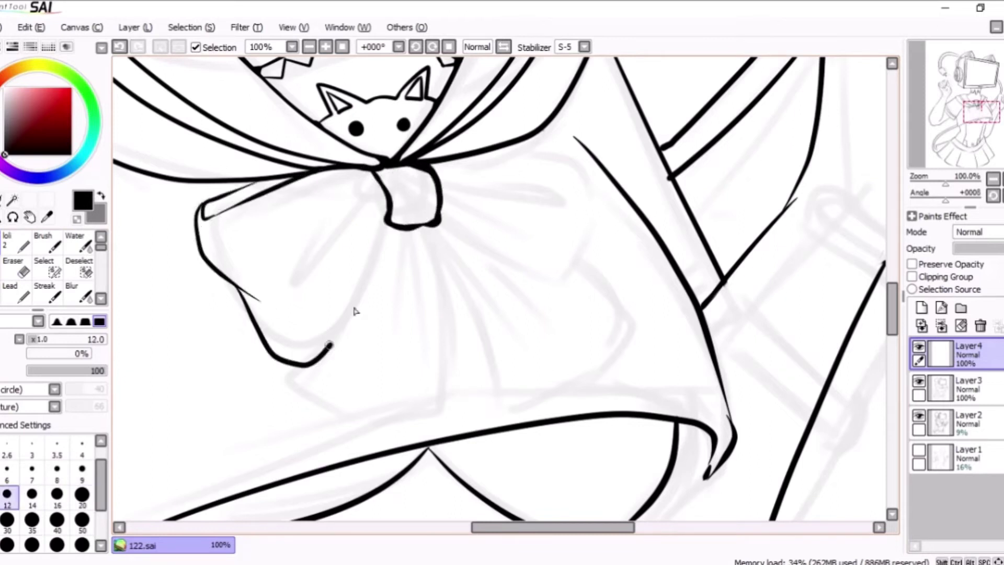
drag(381, 191, 320, 248)
Step: Ink the bow's right loop and its two hanging tails with wavy ends
mouse_move(504, 149)
mouse_down()
mouse_move(569, 243)
mouse_move(449, 208)
mouse_move(423, 244)
mouse_move(383, 381)
mouse_move(439, 407)
mouse_move(308, 372)
mouse_up()
key(bracketright)
mouse_move(421, 231)
mouse_down()
mouse_move(515, 390)
mouse_move(544, 360)
mouse_up()
drag(569, 286, 548, 363)
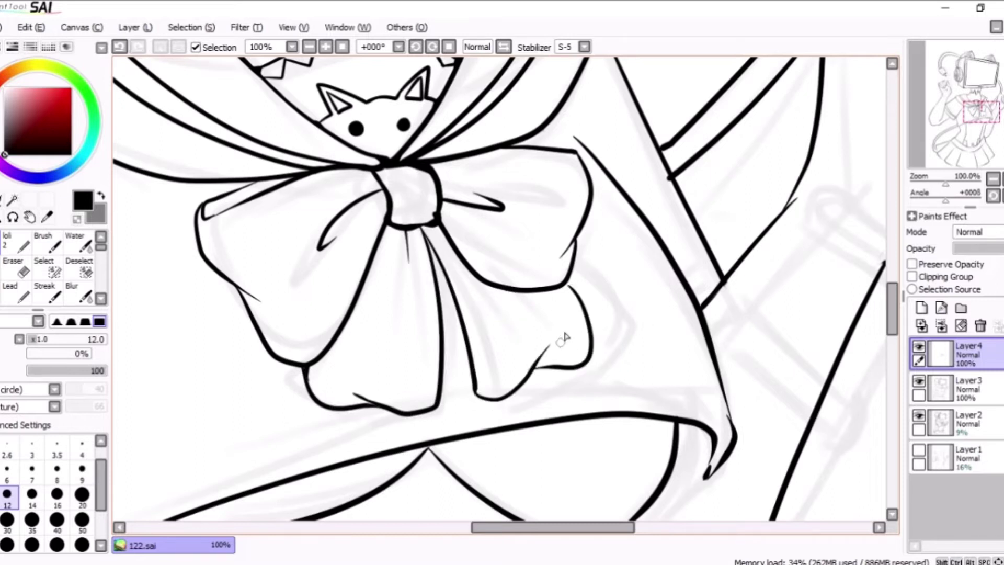
Step: Redraw the left sleeve's upper edge on Layer3 as a rounded shoulder curve meeting the collar
scroll(426, 226, down, 3)
scroll(261, 235, up, 3)
click(956, 388)
mouse_move(355, 225)
mouse_down()
mouse_move(492, 128)
mouse_move(357, 216)
mouse_up()
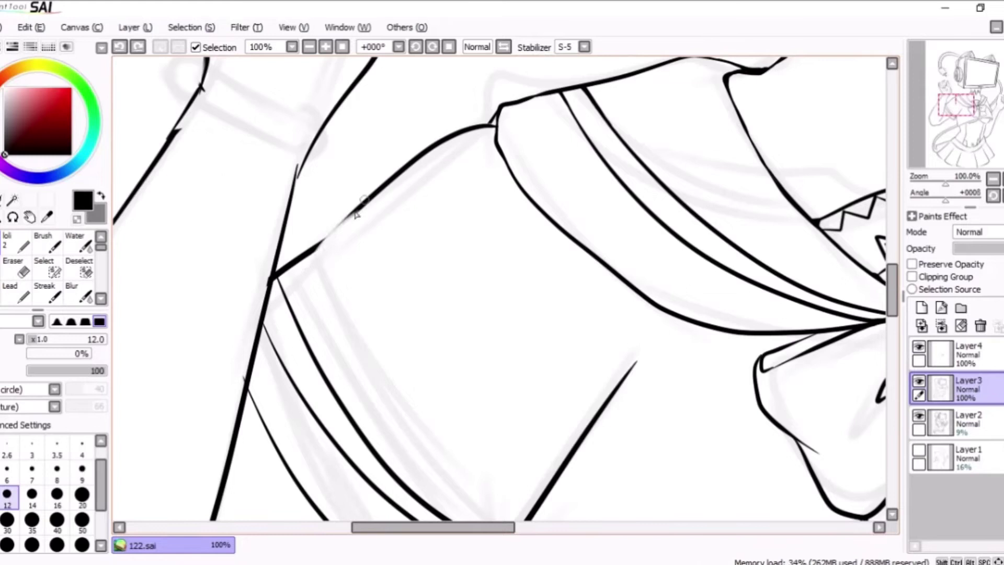
Step: Thicken the left sleeve's cuff lines and join them to the sleeve's side edges and lower corner
drag(312, 283, 246, 142)
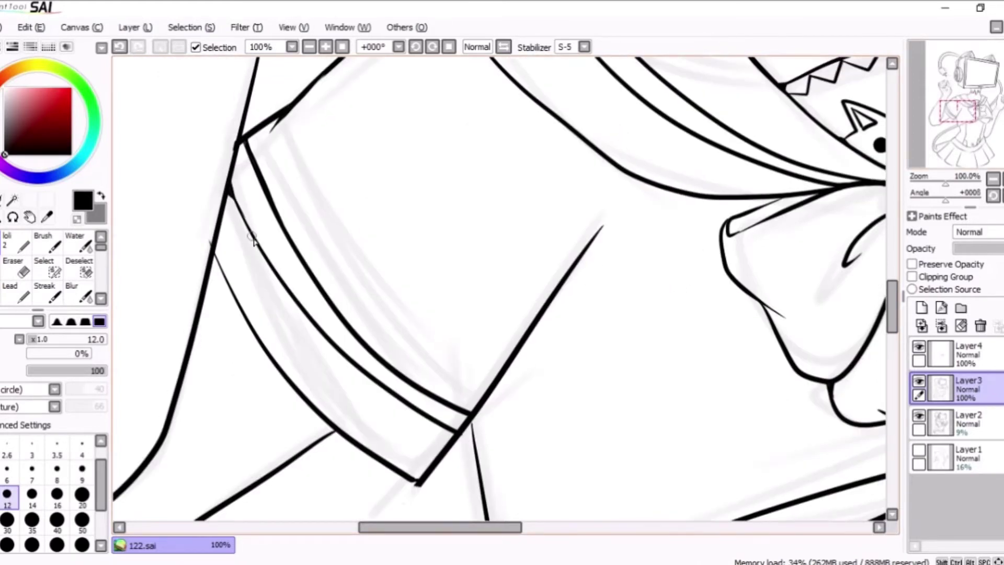
scroll(253, 241, up, 2)
scroll(952, 199, down, 2)
click(992, 175)
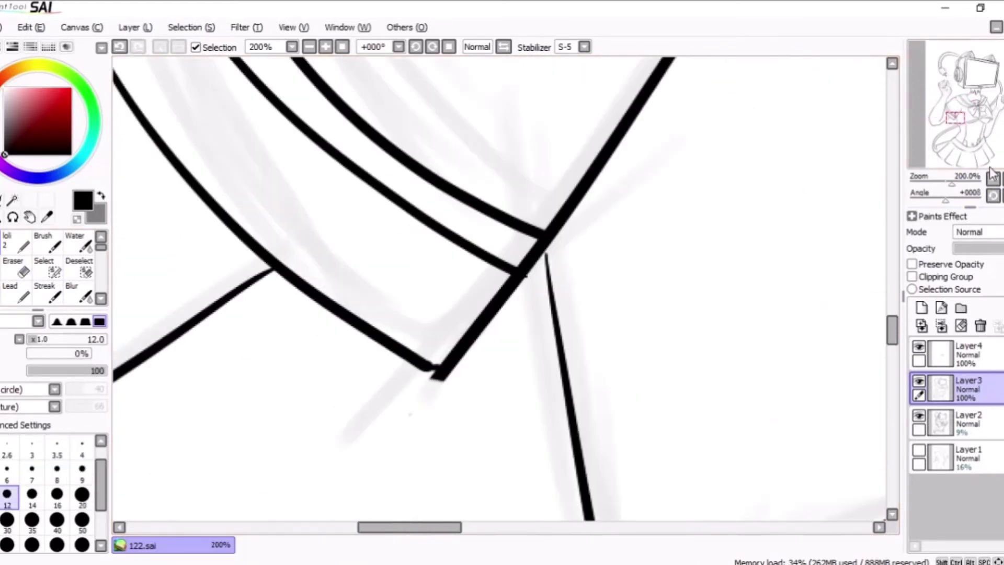
Step: Erase the straight right shoulder line with a size 16 eraser and redraw it as a rounded curve from the collar
scroll(550, 319, down, 2)
scroll(550, 318, up, 2)
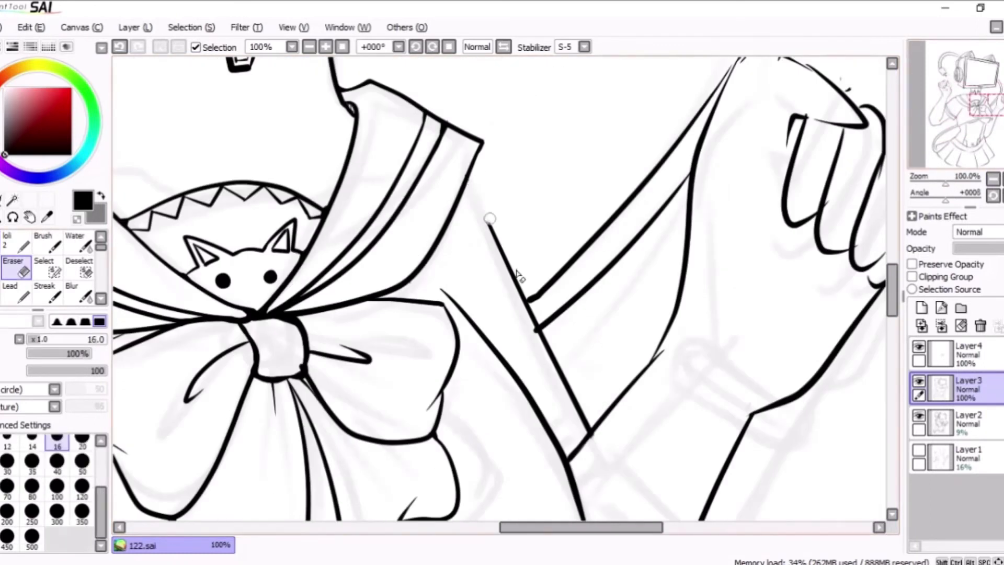
key(ctrl+z)
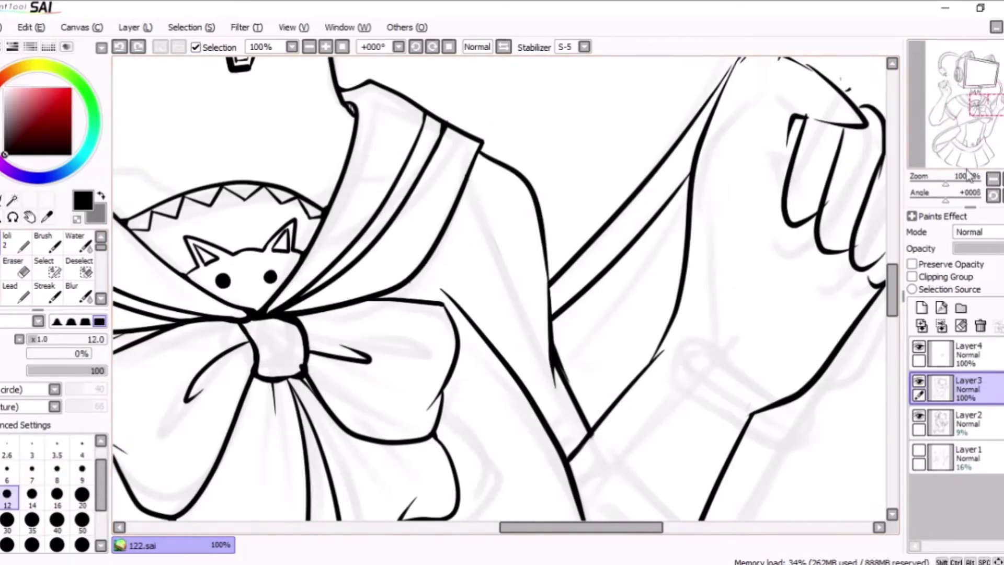
Step: Close the gap in the left forearm's outer line on Layer3 with a size 12 brush stroke
scroll(440, 291, down, 2)
scroll(439, 290, up, 2)
drag(467, 242, 413, 324)
key(e)
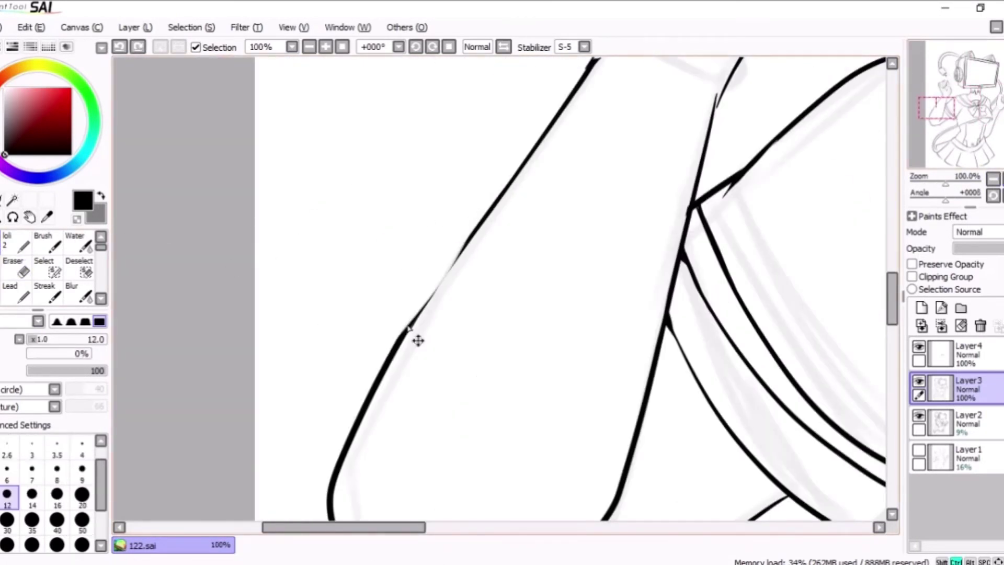
scroll(415, 340, up, 3)
scroll(415, 341, down, 2)
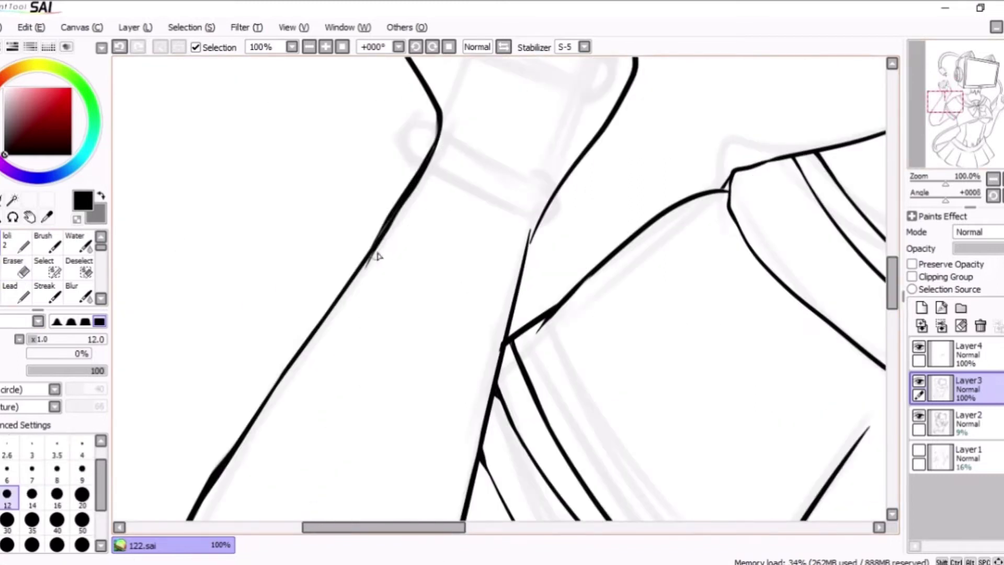
Step: Ink a jagged zigzag edge across the left wrist, with short thickness lines and black dots below it
drag(449, 159, 515, 219)
drag(523, 178, 493, 235)
click(992, 179)
click(971, 104)
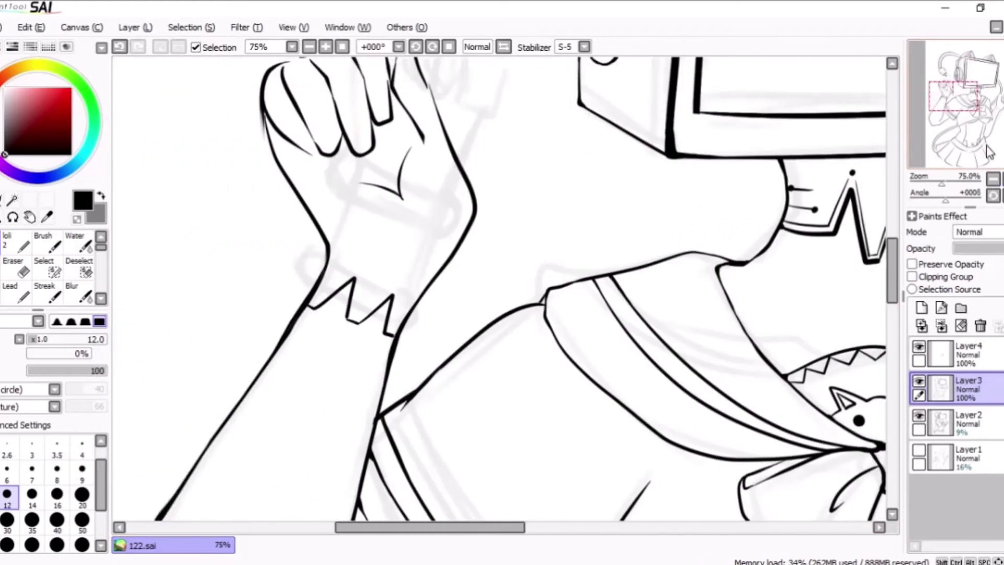
key(e)
key(bracketright)
key(bracketright)
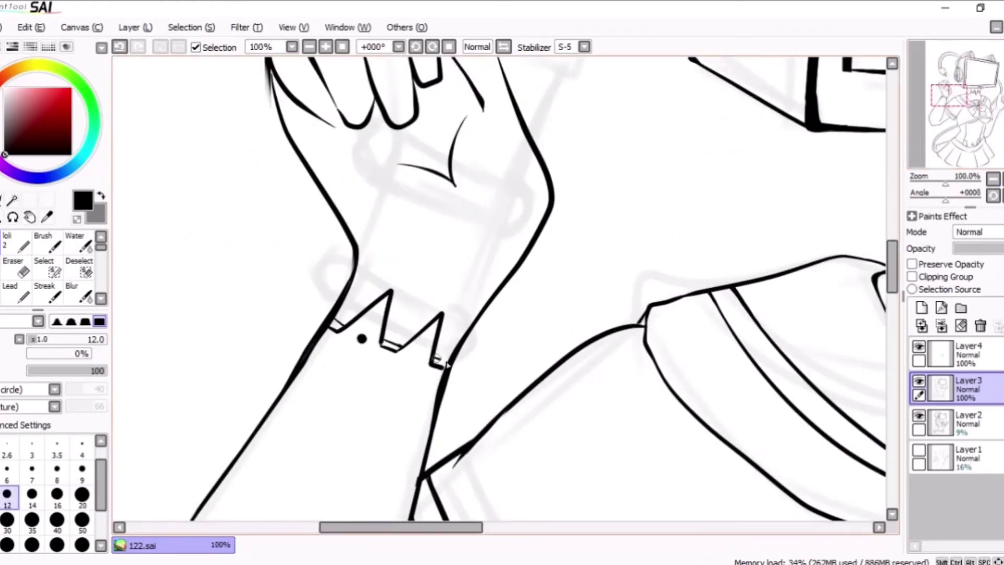
click(412, 363)
Step: Duplicate Layer3, hide the original and the sketch, and redraw the left hand's lower fingertips longer with a size 14 brush
scroll(448, 366, up, 3)
key(ctrl+j)
key(bracketright)
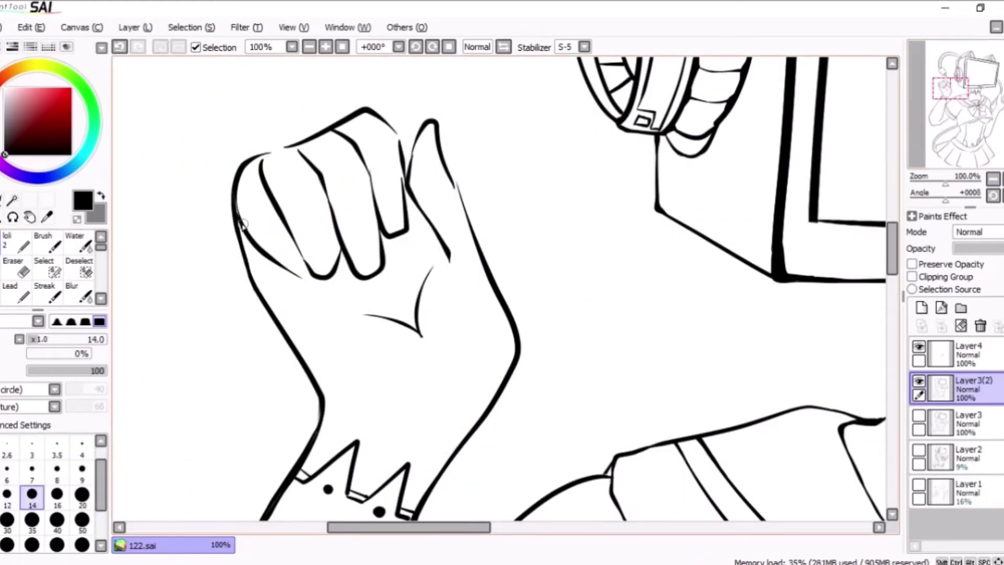
drag(343, 247, 347, 283)
drag(313, 283, 335, 296)
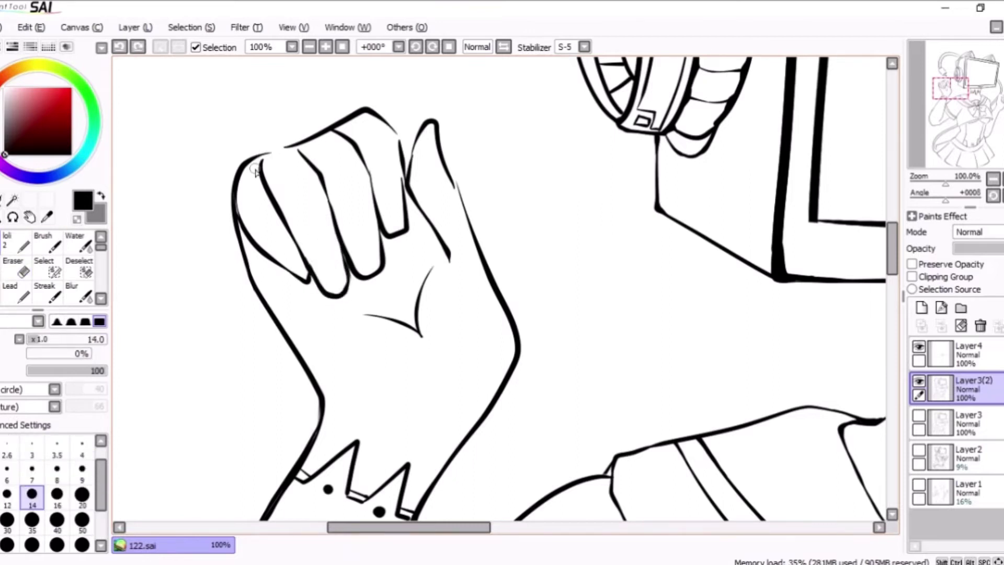
Step: Redraw the left hand's knuckles as separate rounded finger tops, finishing with a size 12 brush
drag(262, 175, 313, 157)
key(bracketleft)
key(e)
key(n)
drag(340, 121, 366, 108)
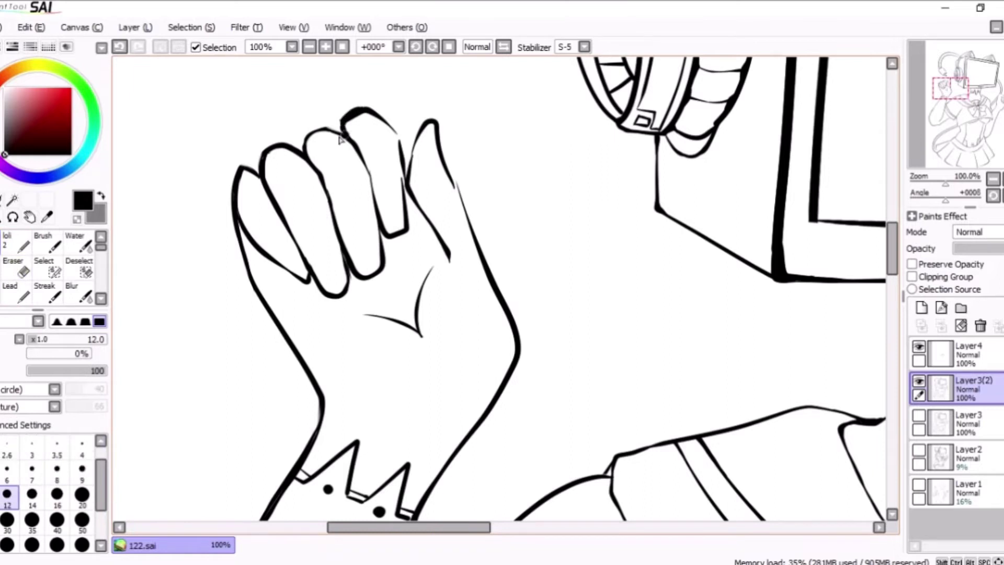
Step: Rework the left thumb's inner line and connect the thumb's outer edge to the side of the hand
key(e)
mouse_move(419, 207)
mouse_down()
mouse_move(433, 264)
mouse_move(421, 202)
mouse_up()
key(n)
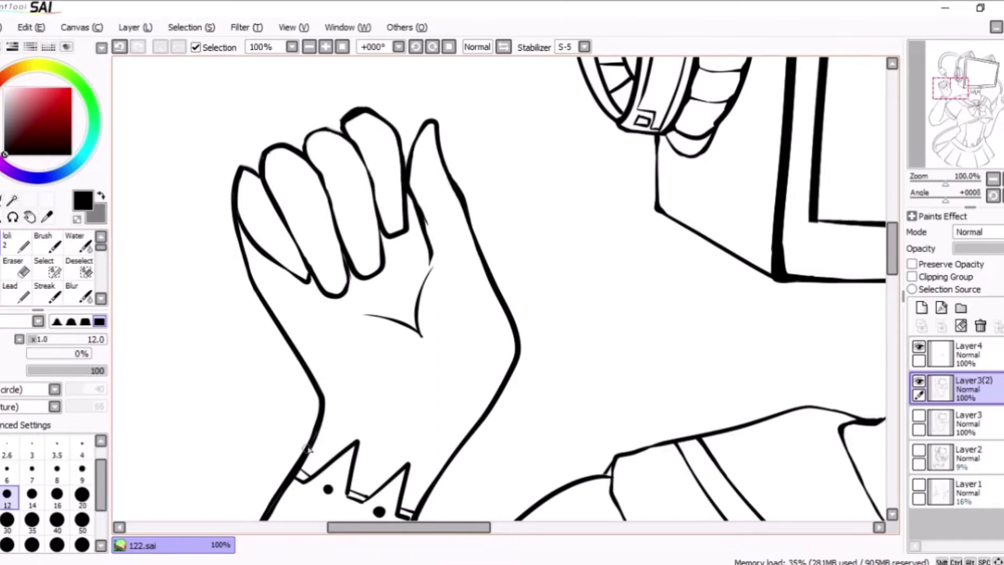
Step: Try placing a mirrored, rotated copy of the left hand over the right hand
scroll(585, 264, down, 3)
drag(381, 152, 387, 157)
key(ctrl+t)
scroll(680, 250, up, 1)
mouse_move(470, 235)
mouse_down()
mouse_move(784, 251)
mouse_move(520, 209)
mouse_up()
drag(672, 267, 667, 316)
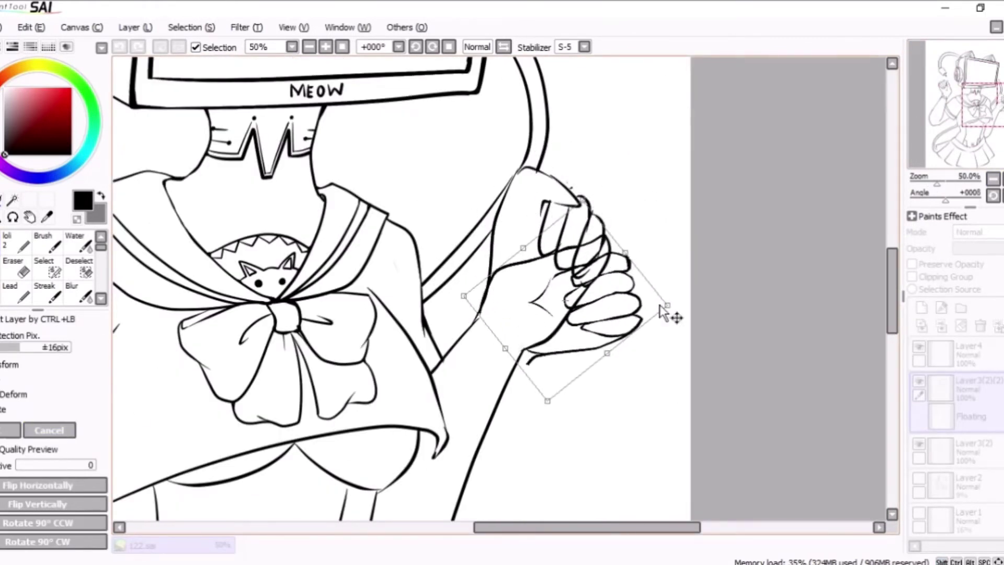
key(Return)
Step: Erase the old right hand's lines on the duplicated layer Layer3(2)(2) with a size 60 eraser
click(973, 422)
key(e)
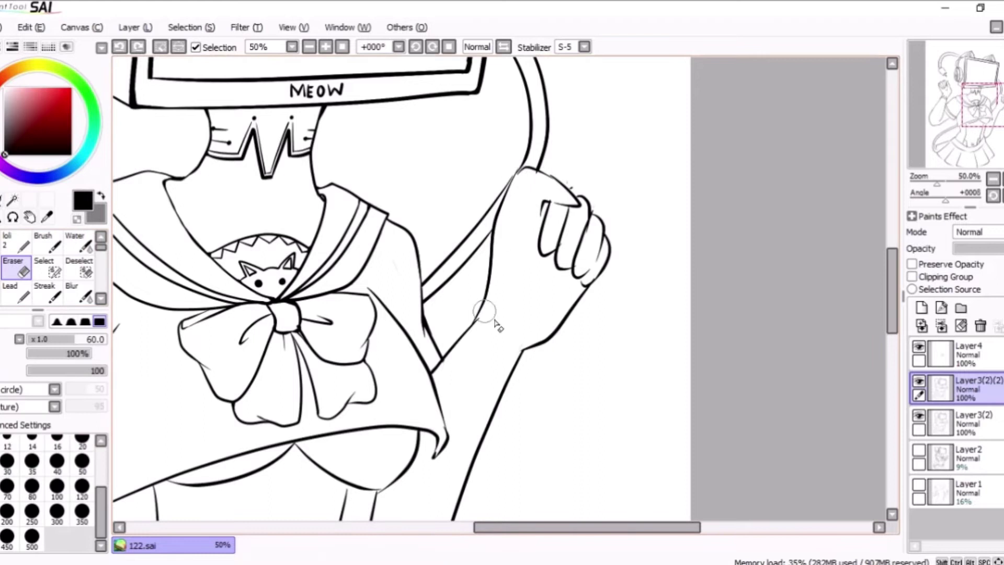
mouse_move(497, 251)
mouse_down()
mouse_move(544, 175)
mouse_move(606, 324)
mouse_up()
key(ctrl+z)
click(973, 388)
drag(523, 173, 544, 197)
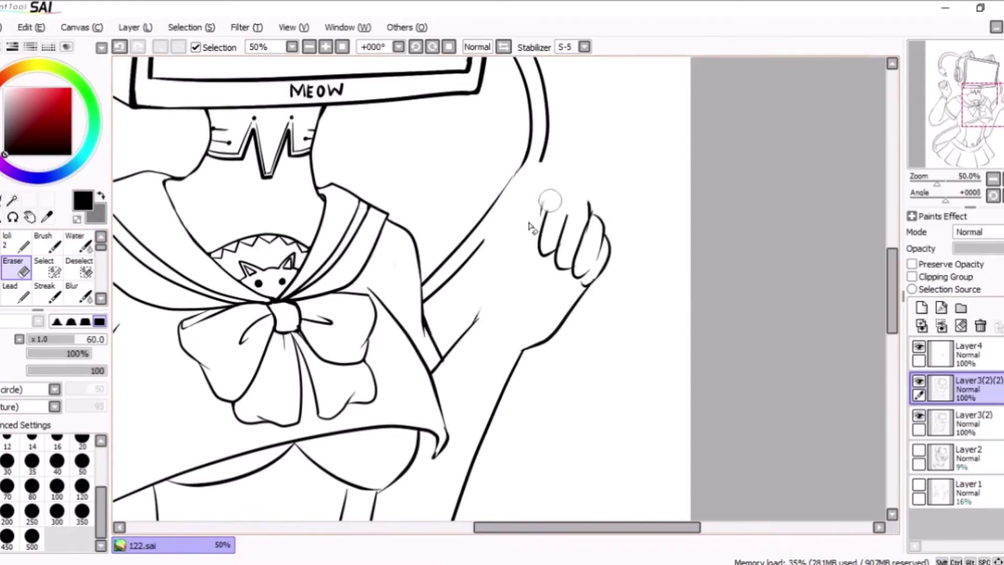
Step: Select the left hand and transform a mirrored, rotated copy of it onto the end of the right forearm
scroll(984, 156, down, 1)
click(985, 157)
key(a)
mouse_move(256, 235)
mouse_down()
mouse_move(265, 208)
mouse_move(627, 267)
mouse_up()
key(ctrl+t)
mouse_move(675, 230)
mouse_down()
mouse_move(617, 225)
mouse_move(634, 226)
mouse_move(679, 292)
mouse_move(679, 358)
mouse_up()
key(Return)
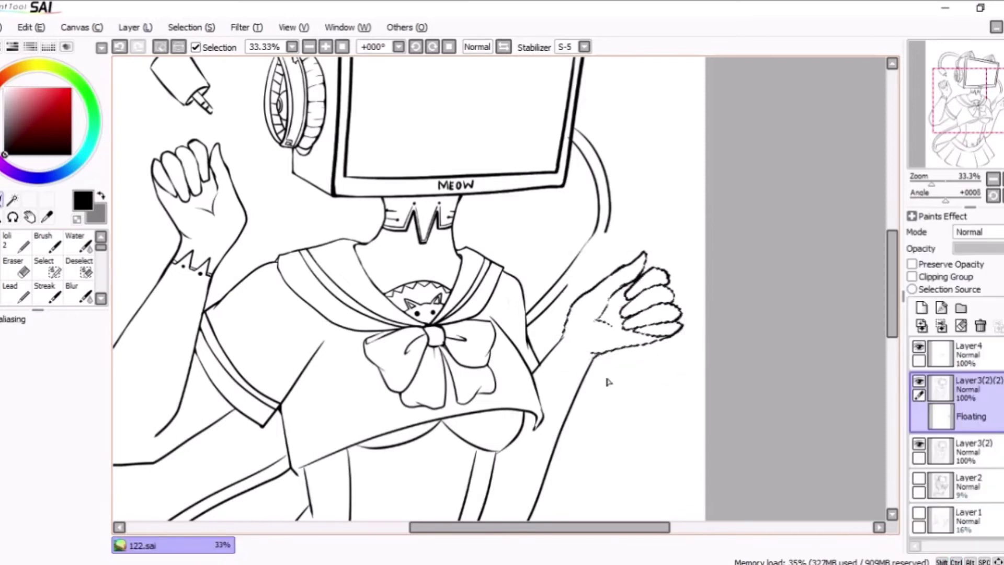
Step: Ink a curved bracelet with a divider line, rectangle and ring around the left forearm, erasing the arm lines inside the band
click(957, 102)
scroll(956, 102, up, 3)
mouse_move(461, 271)
mouse_down()
mouse_move(425, 295)
mouse_move(612, 386)
mouse_up()
scroll(612, 385, up, 1)
key(e)
drag(238, 272, 260, 230)
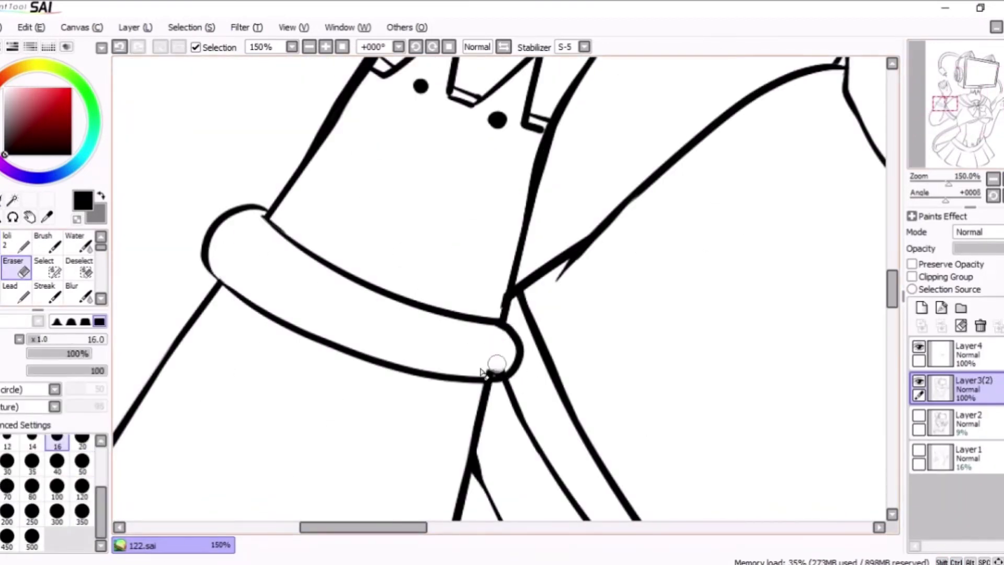
drag(482, 370, 502, 372)
key(n)
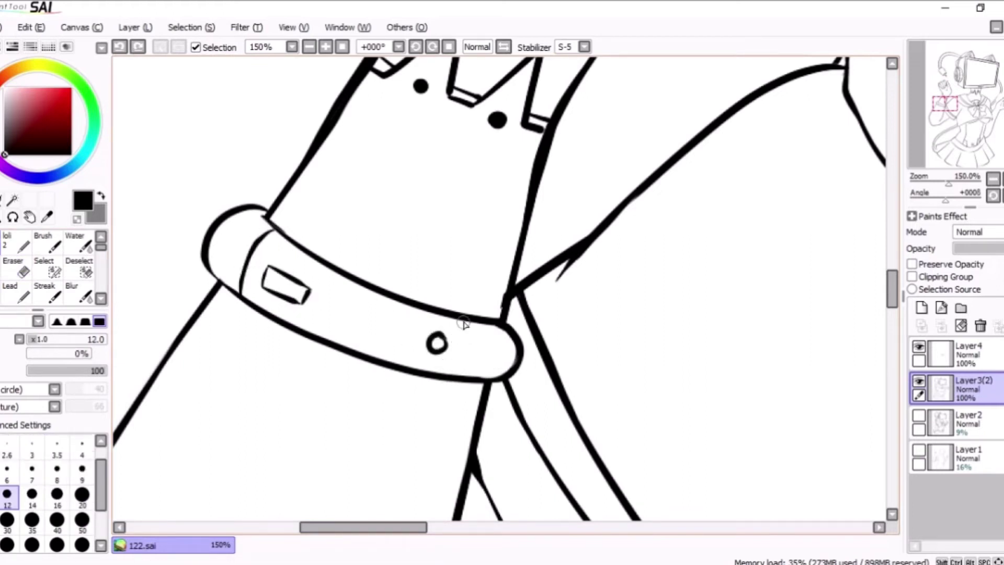
drag(362, 334, 369, 343)
Step: Join the copied right hand's outlines to the forearm and smooth its thumb edge
scroll(418, 313, down, 3)
scroll(508, 293, up, 3)
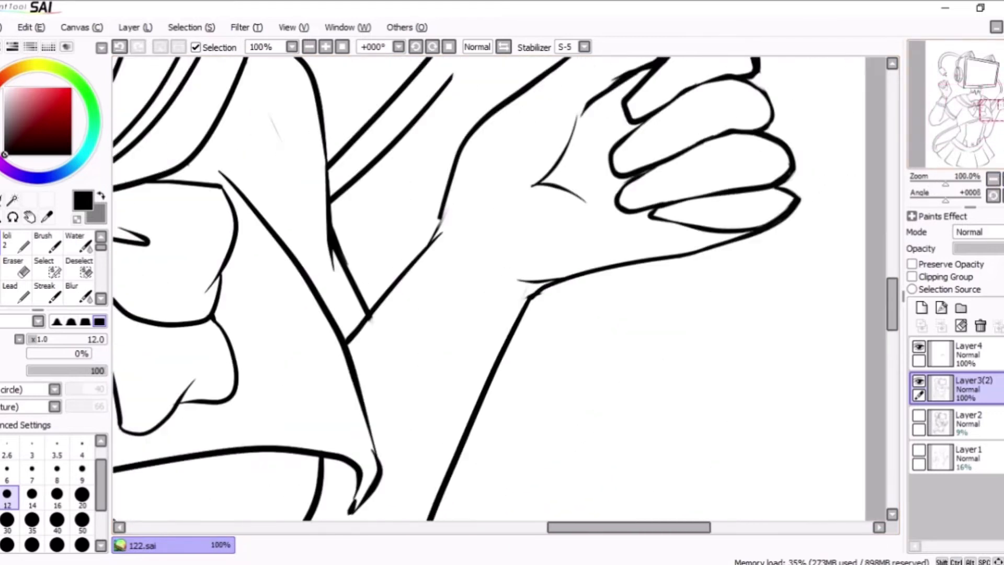
key(e)
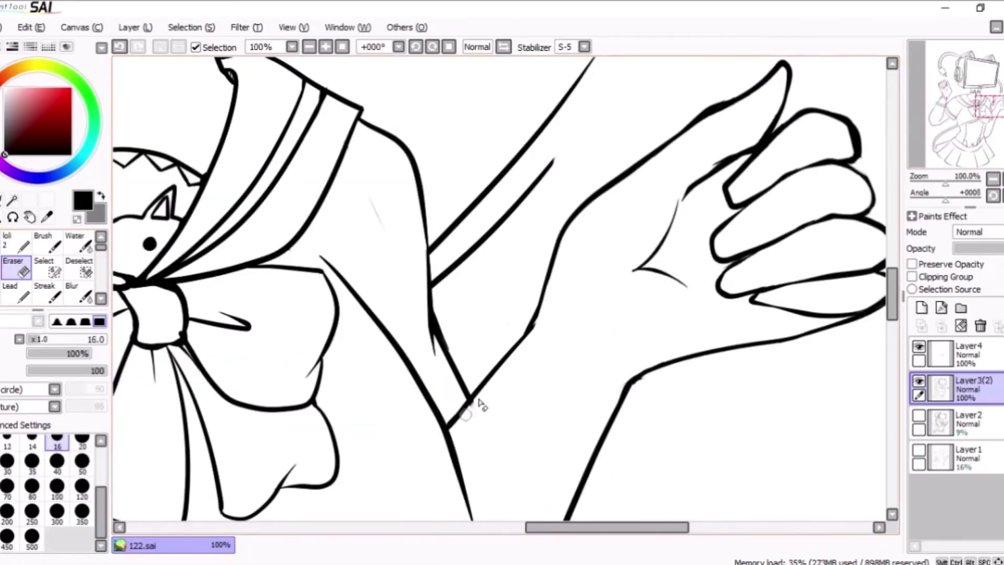
Step: Ink a curved bracelet with a ring and double divider around the right wrist, erasing the arm lines inside the band
scroll(389, 253, up, 2)
key(n)
drag(445, 197, 591, 277)
mouse_move(415, 235)
mouse_down()
mouse_move(545, 316)
mouse_move(572, 317)
mouse_up()
drag(439, 192, 414, 236)
drag(593, 281, 574, 316)
key(e)
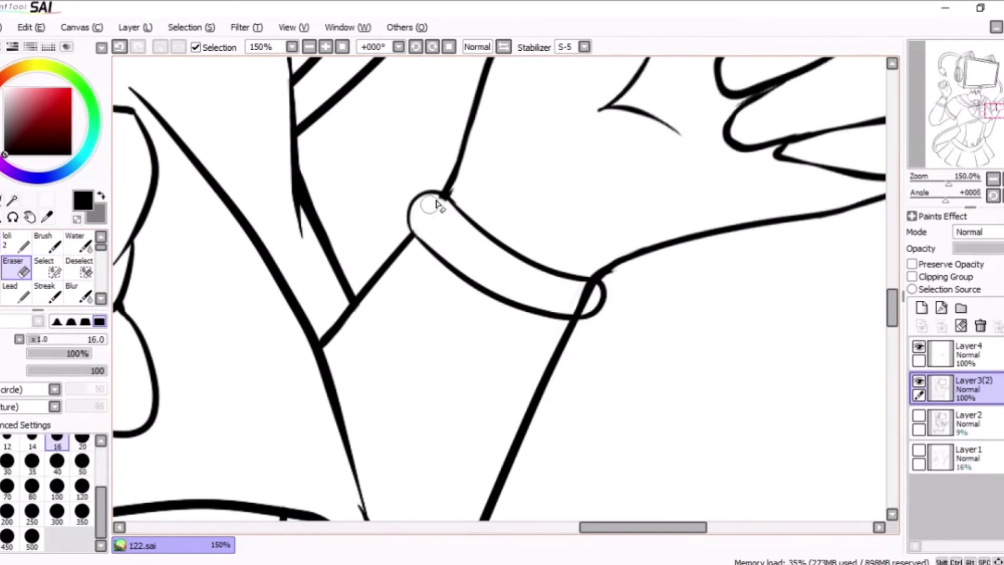
key(n)
drag(434, 217, 434, 217)
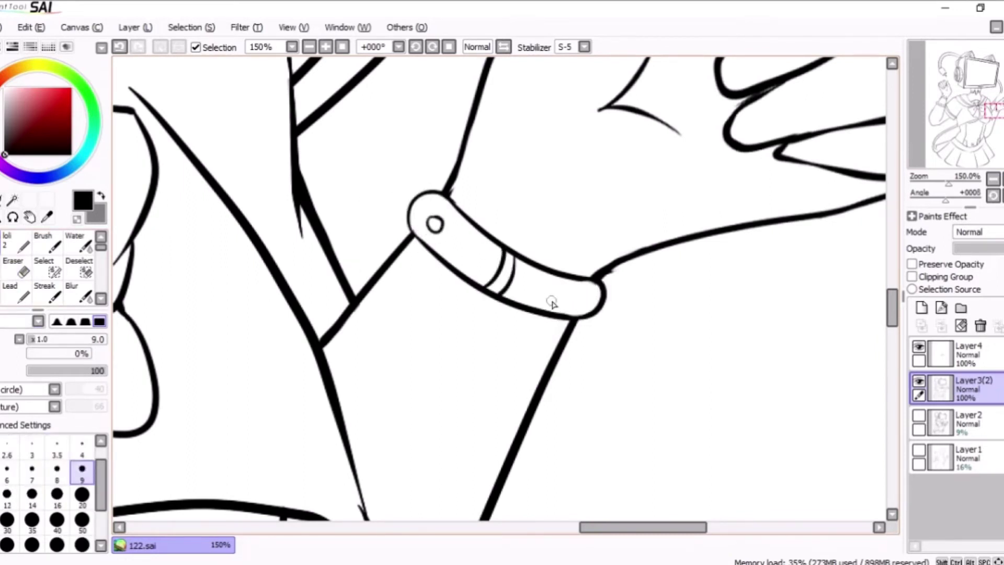
Step: Ink the shirt's inner back edge from the hem's right corner down to the right under-bust curve with a size 9 brush
click(992, 178)
scroll(680, 235, up, 3)
key(bracketleft)
key(bracketleft)
drag(619, 289, 686, 236)
scroll(686, 236, up, 2)
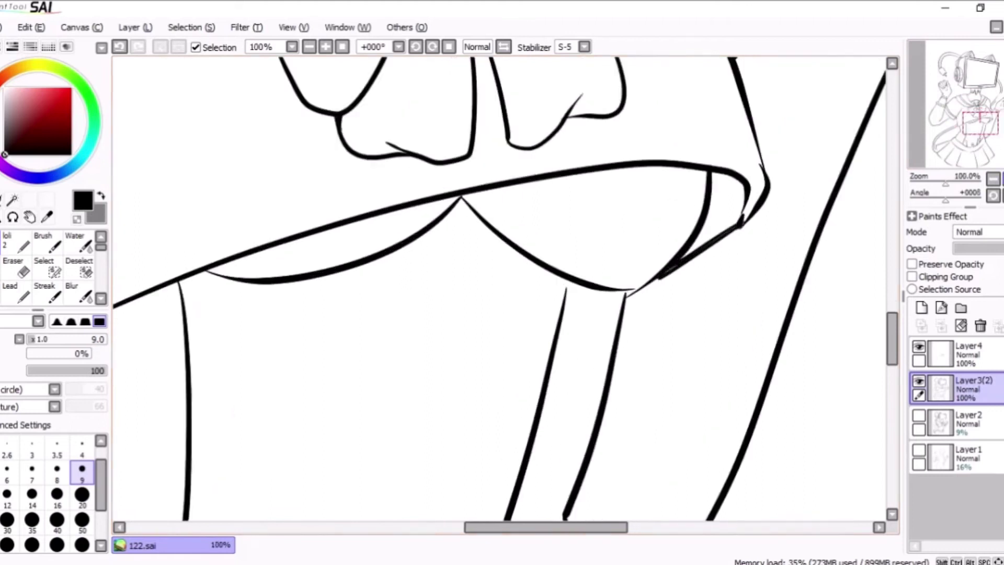
drag(585, 277, 516, 325)
drag(567, 292, 508, 345)
Step: Hatch the inside of the shirt at the hem's right corner with a size 6 brush
key(bracketleft)
drag(648, 186, 616, 245)
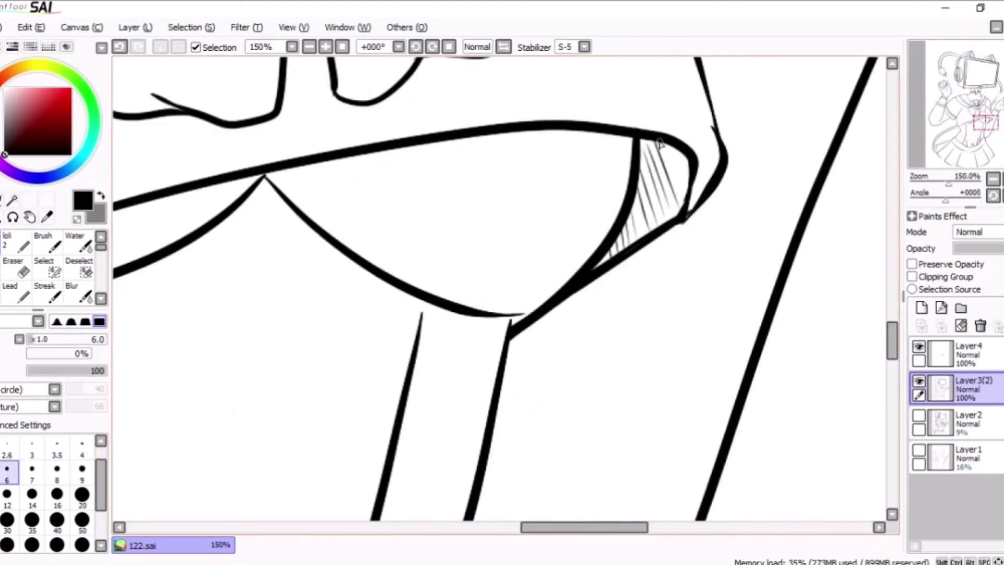
drag(680, 138, 656, 209)
Step: Strengthen the shirt's hem line and ink the small inner fold at its left corner
scroll(952, 137, down, 3)
scroll(672, 195, up, 2)
key(bracketright)
key(bracketright)
scroll(695, 194, up, 1)
drag(739, 202, 261, 387)
mouse_move(261, 387)
mouse_down()
mouse_move(226, 359)
mouse_move(246, 376)
mouse_up()
key(bracketright)
drag(256, 339, 264, 369)
Step: Thicken the left waist line and join the abdomen panel's side line to the skirt's waistband
drag(436, 249, 455, 293)
mouse_move(213, 460)
mouse_down()
mouse_move(237, 251)
mouse_move(485, 211)
mouse_up()
scroll(484, 212, down, 2)
scroll(559, 314, up, 2)
drag(564, 310, 555, 332)
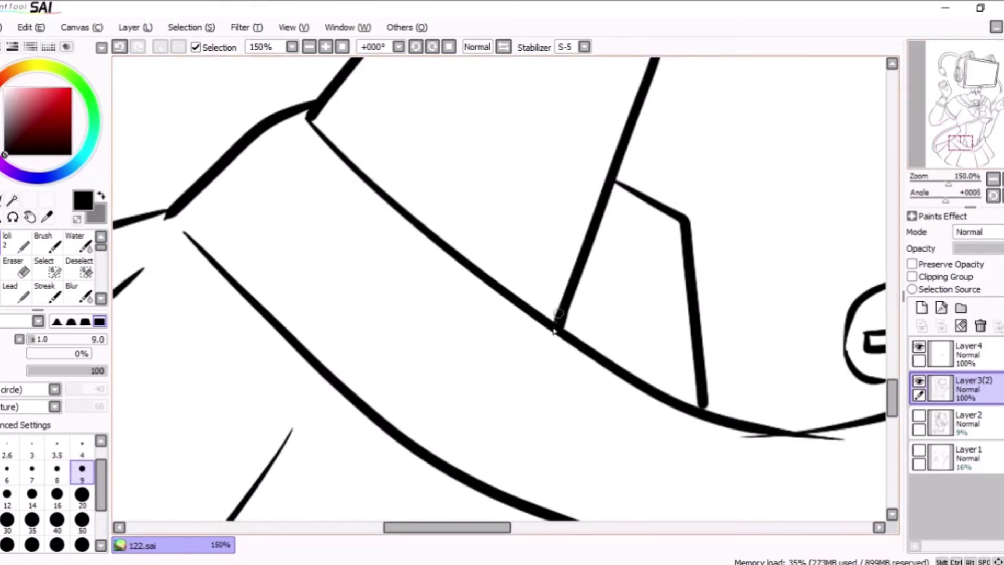
Step: Add a thin inner contour line inside the left abdomen panel with a smaller brush
key(bracketleft)
key(bracketleft)
drag(607, 204, 677, 390)
drag(643, 291, 486, 228)
Step: Redraw the slot inside the navel circle as a wider, thinly outlined rectangle
key(bracketright)
key(bracketright)
key(bracketright)
drag(777, 246, 586, 253)
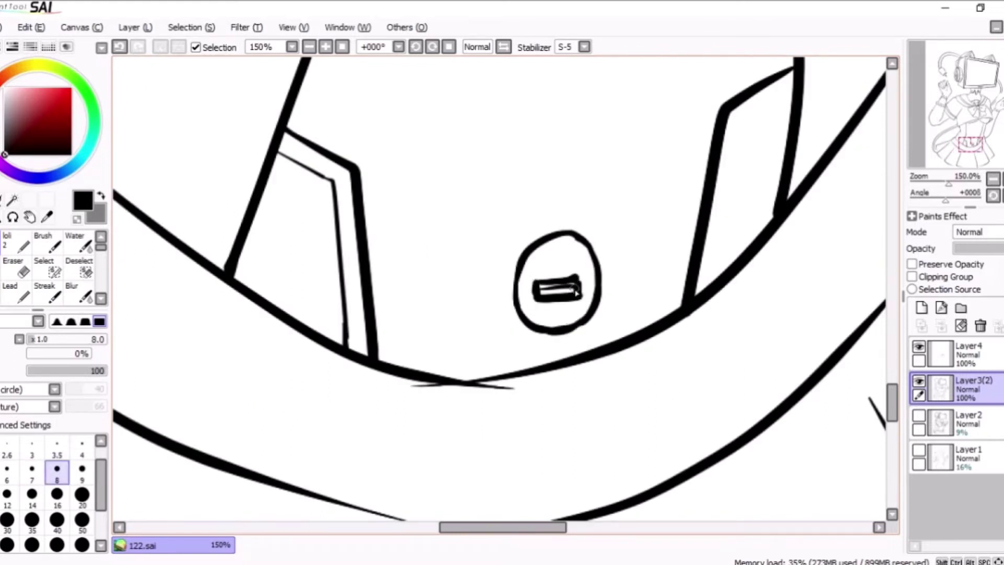
key(ctrl+z)
key(bracketleft)
key(bracketleft)
drag(580, 277, 529, 298)
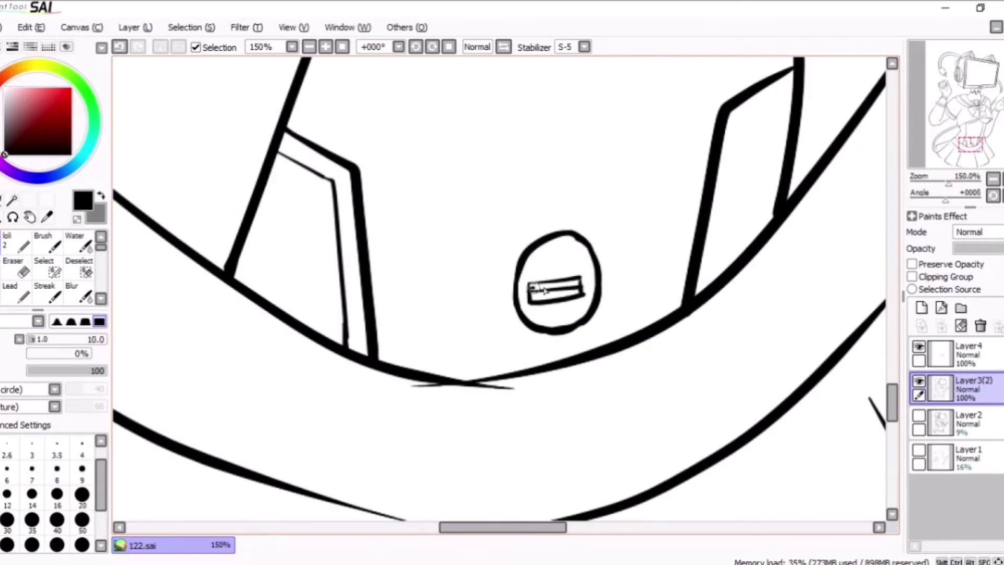
Step: Add a thin inner contour line inside the right abdomen panel
key(bracketleft)
drag(756, 123, 712, 279)
scroll(784, 73, down, 3)
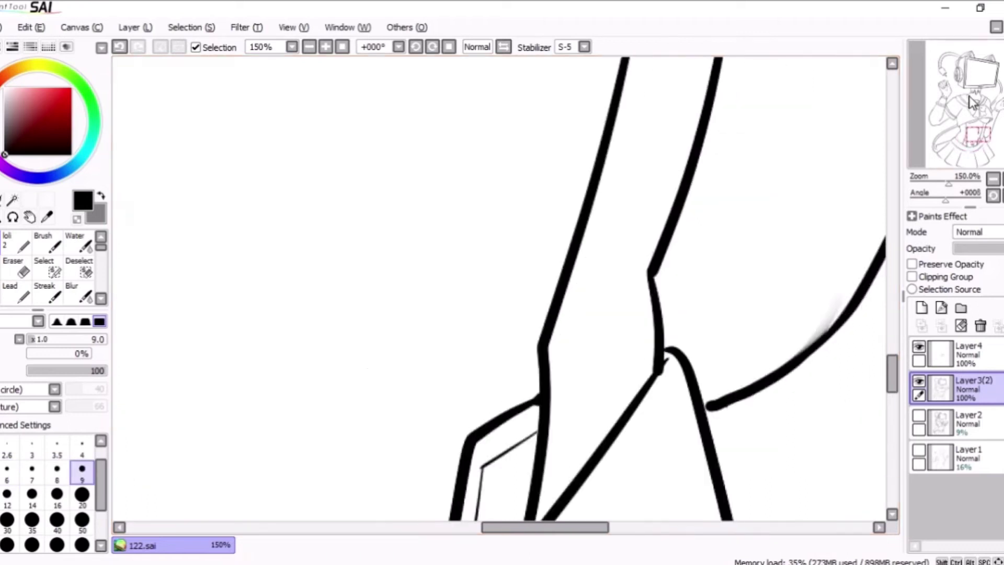
Step: Join the waistband's lower line to the skirt's upper left corner with a thicker brush
scroll(352, 240, up, 2)
key(bracketright)
key(bracketright)
key(bracketleft)
mouse_move(648, 196)
mouse_down()
mouse_move(731, 96)
mouse_move(835, 125)
mouse_up()
drag(410, 314, 500, 324)
scroll(500, 324, down, 1)
scroll(523, 313, up, 2)
key(bracketright)
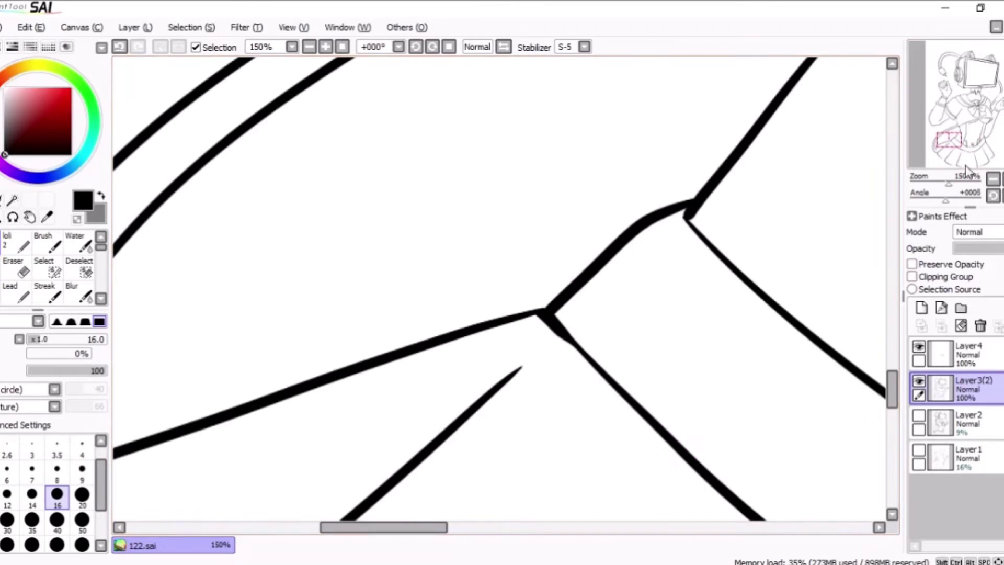
Step: Join the skirt's pleat lines to the waistband and close the hem corners between the pleats with a size 14 brush
drag(371, 256, 417, 377)
scroll(377, 307, down, 1)
drag(730, 88, 620, 267)
drag(883, 125, 734, 79)
drag(721, 137, 739, 73)
drag(505, 410, 585, 439)
drag(585, 439, 266, 473)
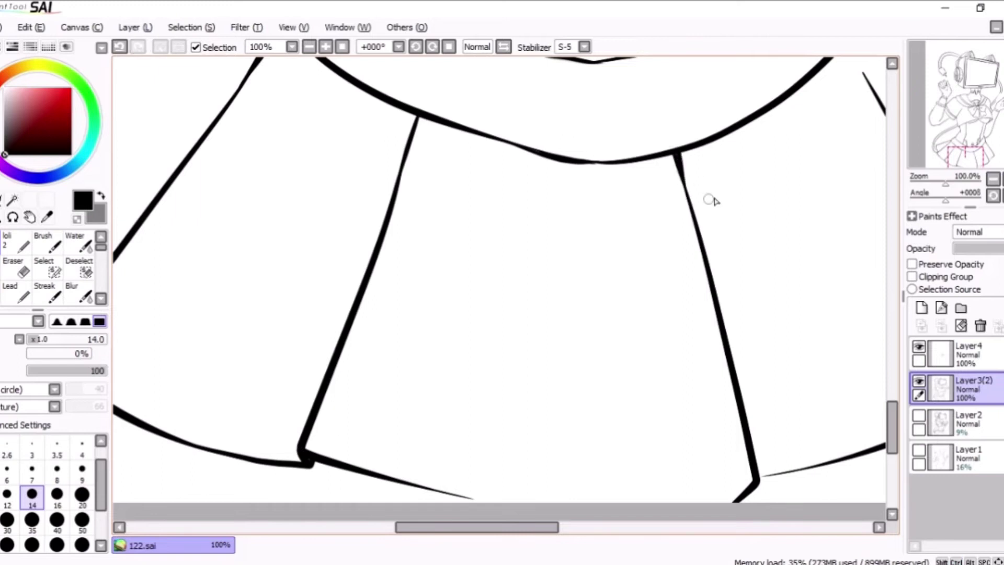
drag(711, 200, 492, 98)
drag(541, 375, 581, 378)
Step: Erase the broken cable lines beside the right hand and redraw them as two smooth curves ending at the right sleeve
scroll(575, 379, down, 5)
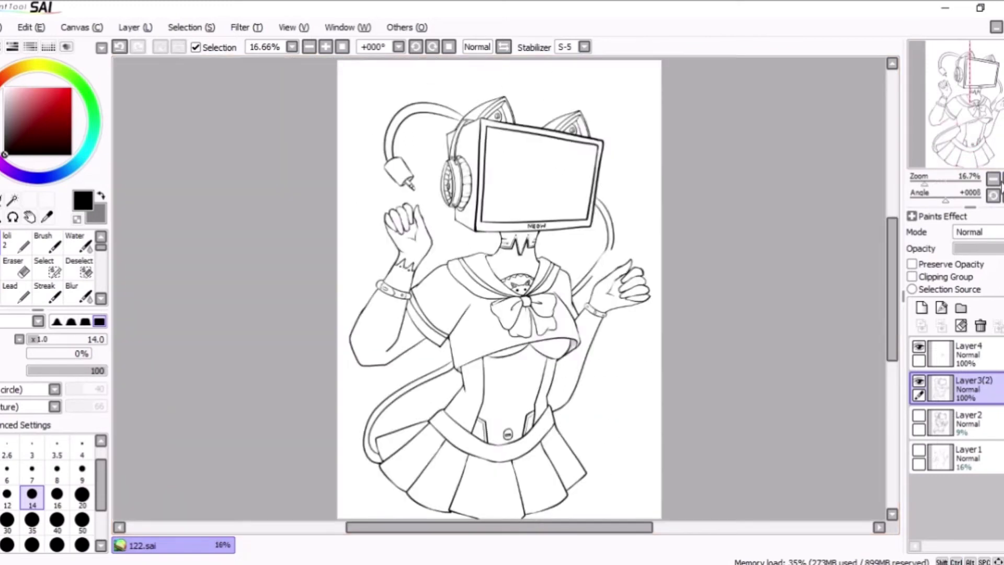
scroll(533, 246, up, 5)
drag(533, 246, 575, 418)
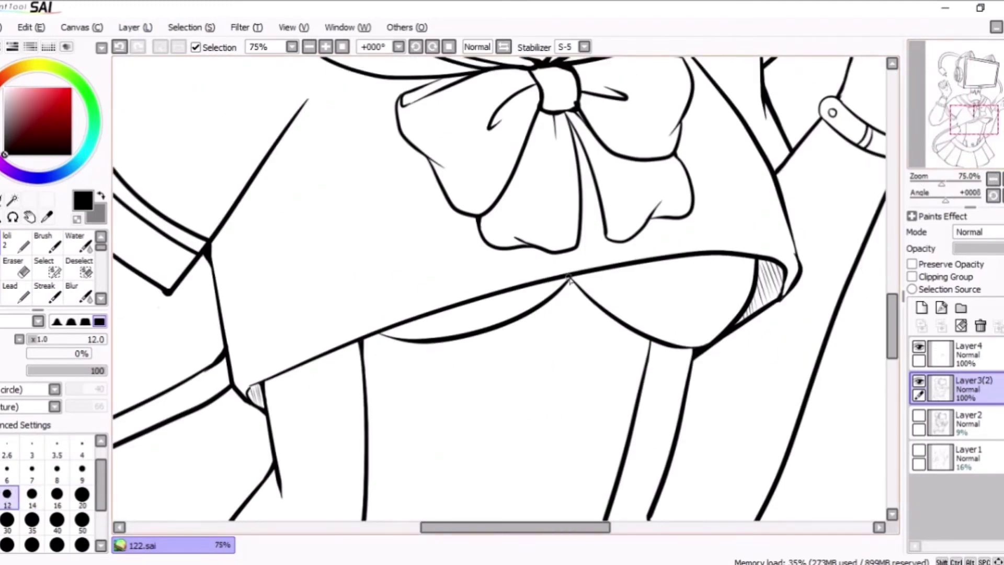
drag(366, 78, 583, 222)
key(])
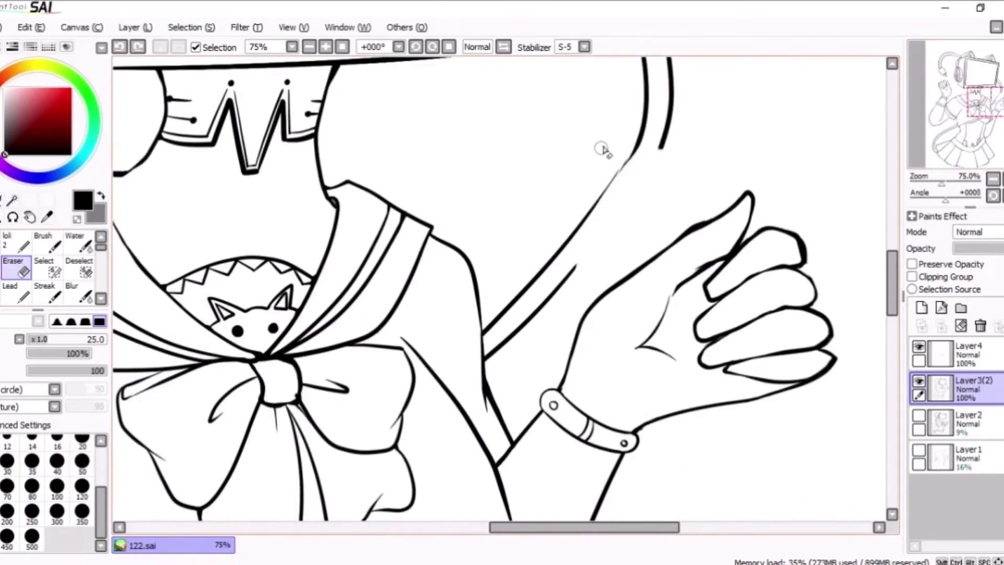
mouse_move(640, 144)
mouse_down()
mouse_move(580, 219)
mouse_move(481, 302)
mouse_move(488, 359)
mouse_move(569, 253)
mouse_up()
key(e)
key(n)
scroll(506, 298, up, 2)
key(e)
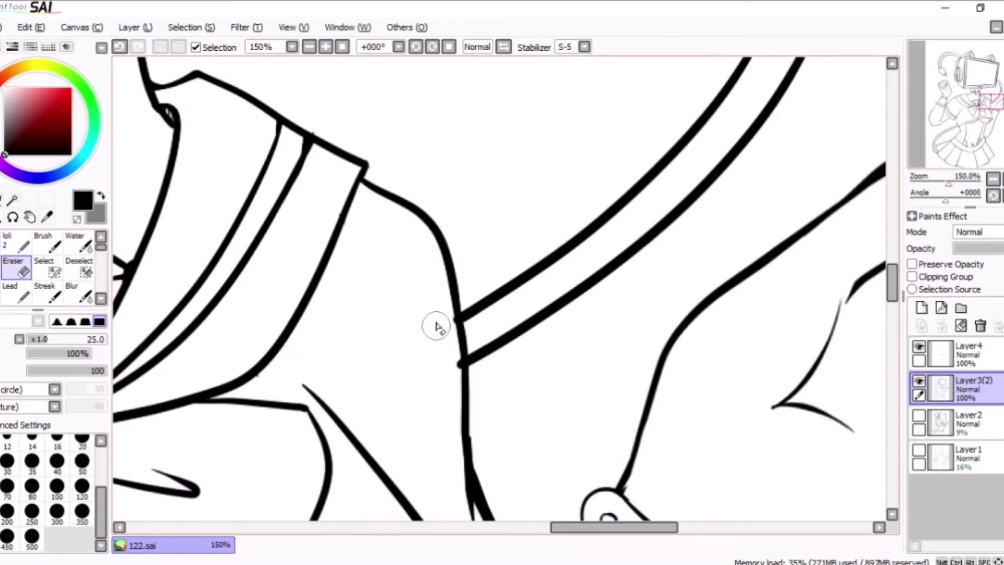
Step: Redraw the cable plug's long sides closer together with a size 9 brush and erase the old outer edges
click(7, 246)
scroll(460, 230, down, 2)
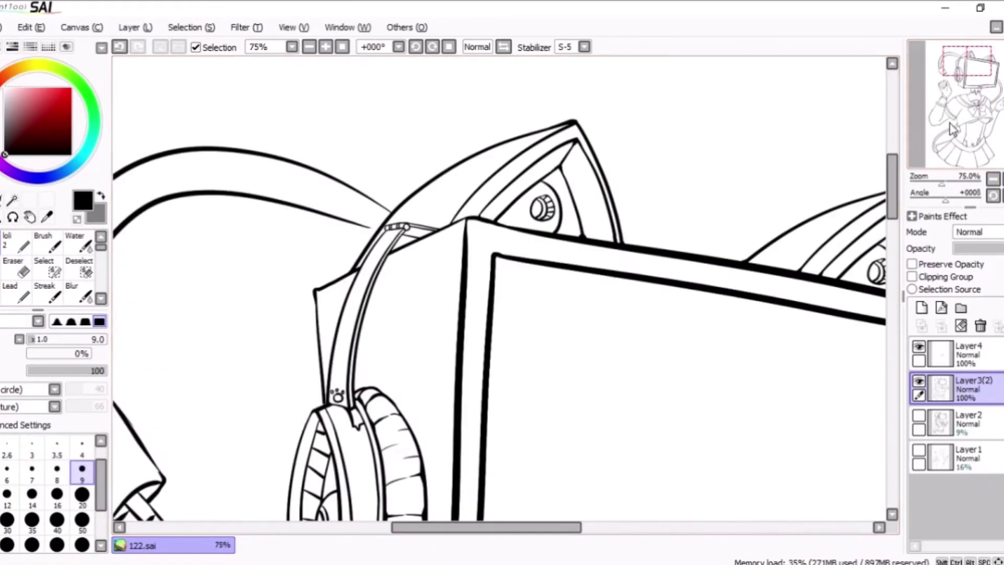
scroll(546, 301, up, 2)
key(ctrl+z)
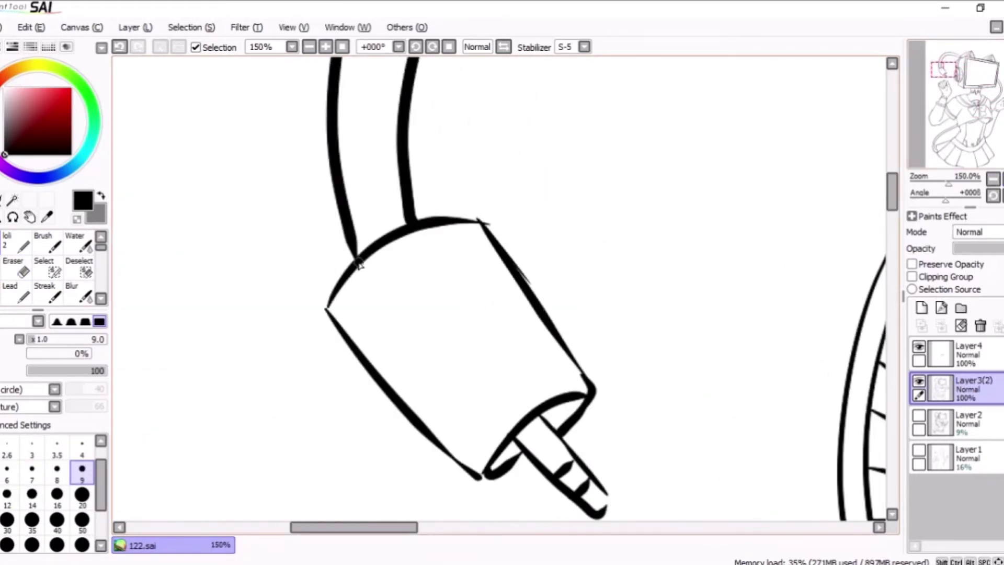
drag(352, 271, 482, 467)
drag(462, 222, 523, 299)
key(e)
drag(329, 273, 440, 449)
drag(469, 219, 526, 289)
Step: Reshape the plug's upper corners with a slanted left shoulder and a rounded right one, erasing the old corner lines
key(n)
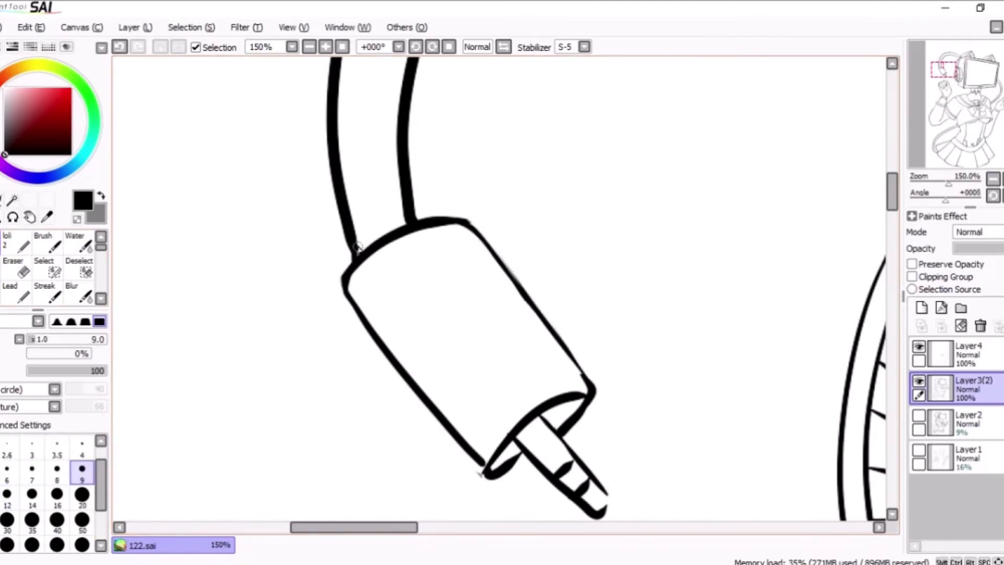
drag(360, 257, 347, 300)
key(e)
drag(418, 223, 492, 250)
key(n)
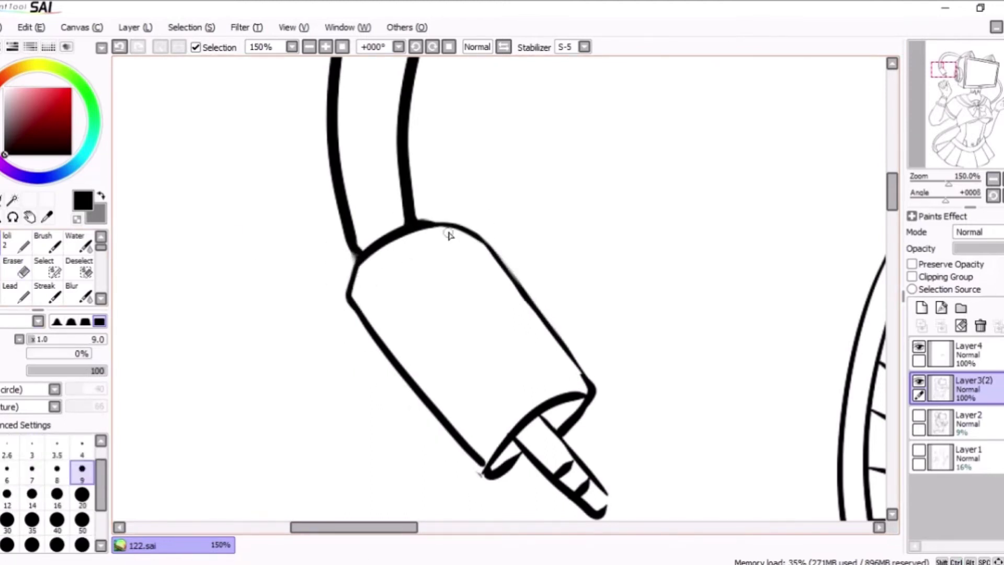
Step: Close the plug's lower corner and hatch the inside of its open end with a size 8 brush
scroll(383, 324, down, 3)
key([)
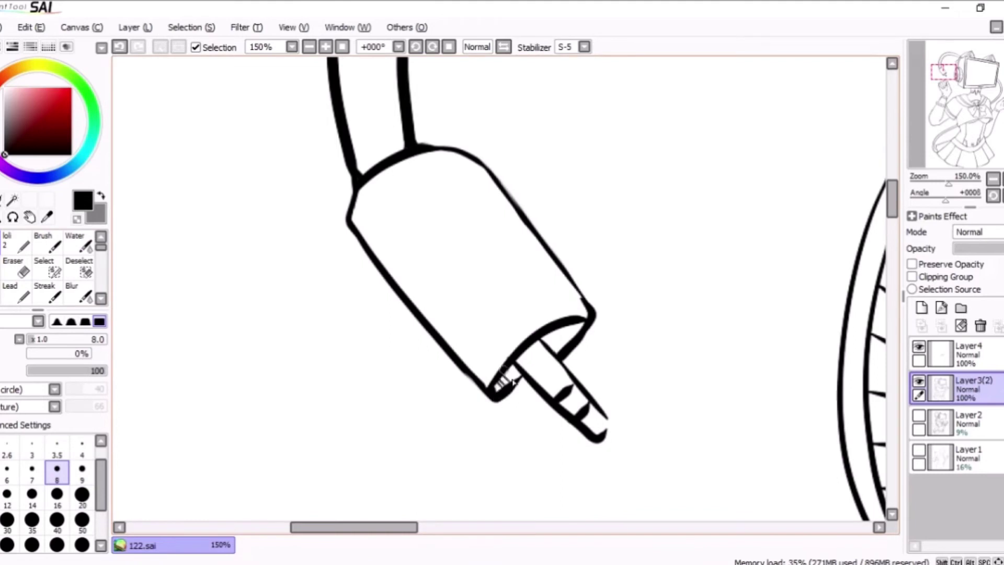
drag(418, 316, 558, 266)
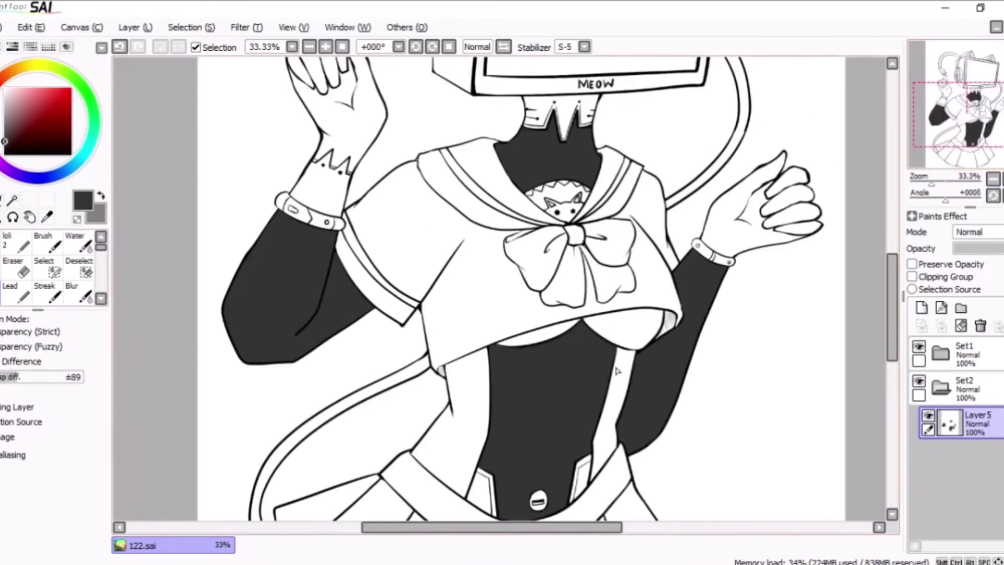
Step: Fill the neck, both hands, the bare skin below the top and the TV's side with light pink on a separate layer
click(533, 204)
click(366, 173)
click(350, 157)
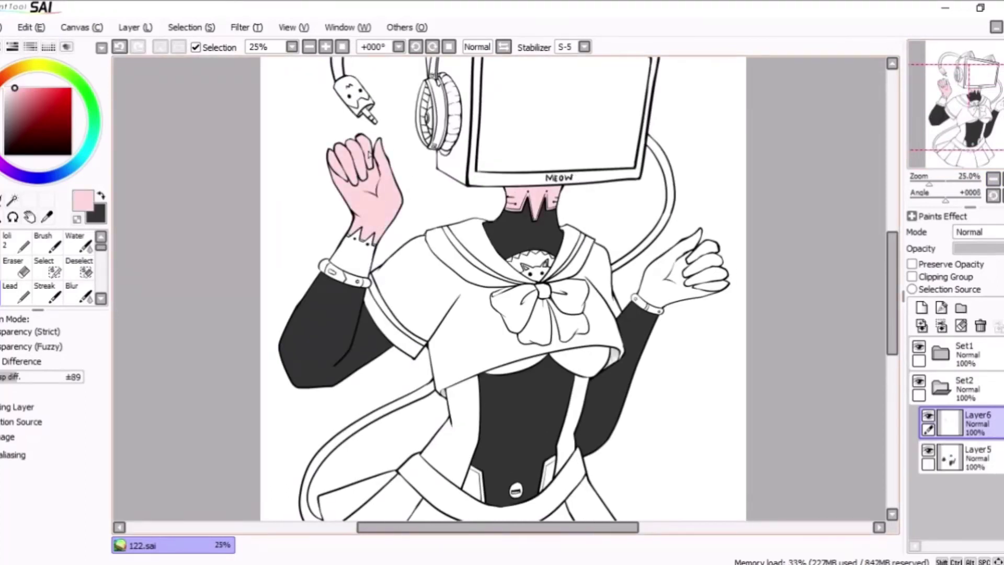
click(690, 251)
click(465, 366)
scroll(792, 103, up, 5)
click(387, 220)
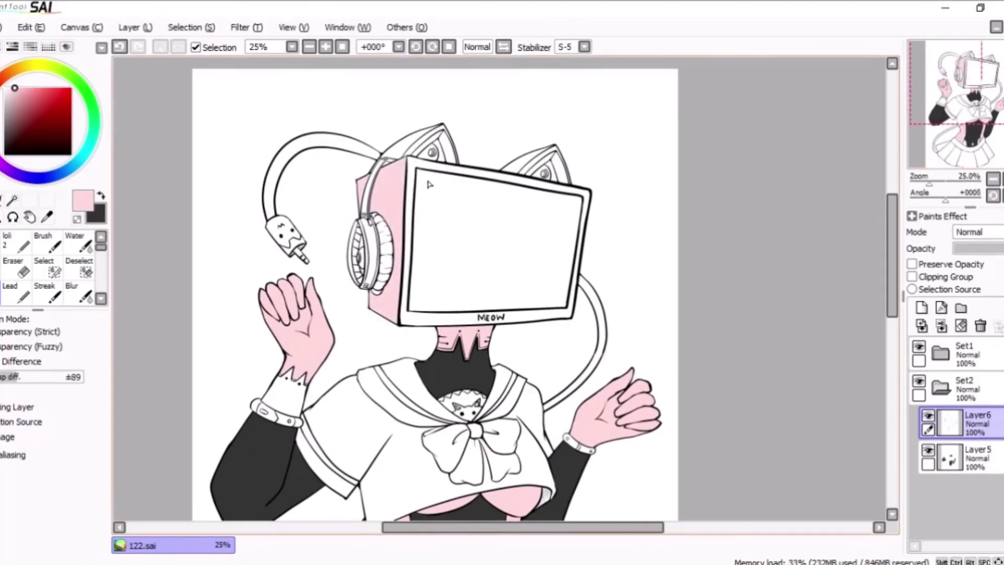
Step: Fill the TV's front frame with a stronger pink on a new layer
click(44, 88)
click(921, 308)
click(409, 245)
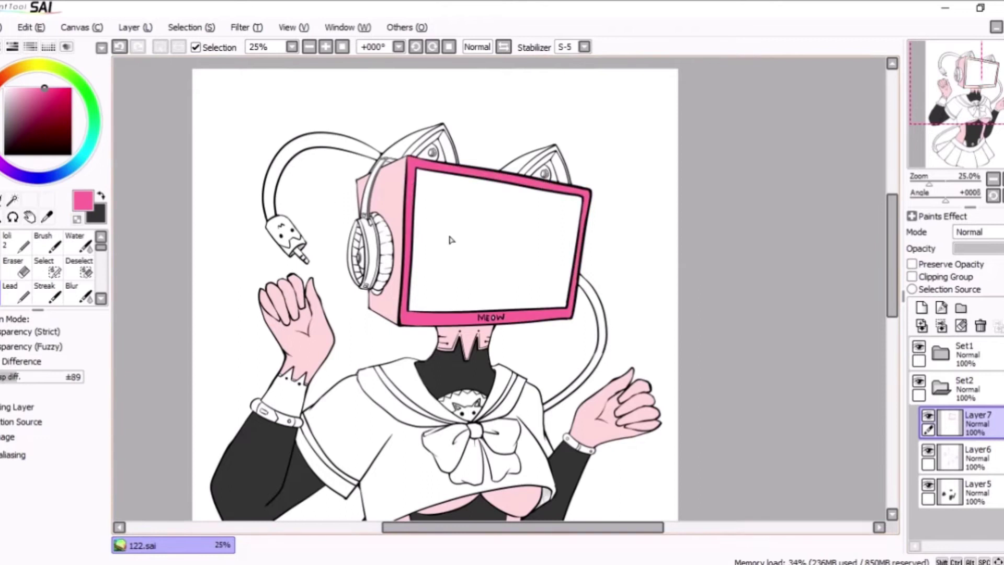
Step: Fill the sailor top and the pleated skirt with light grey on a new layer
scroll(451, 239, down, 5)
click(921, 307)
click(5, 96)
click(427, 314)
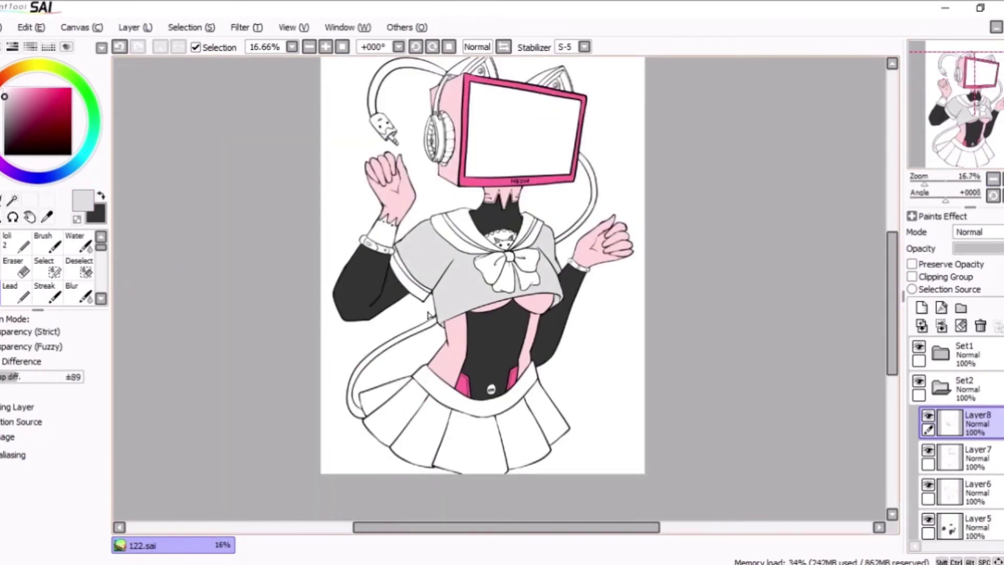
click(460, 434)
Step: Fill the sailor collar, bow and sleeve trim with crimson on a new layer
click(68, 88)
click(921, 308)
scroll(496, 272, up, 3)
click(408, 219)
click(539, 334)
click(292, 366)
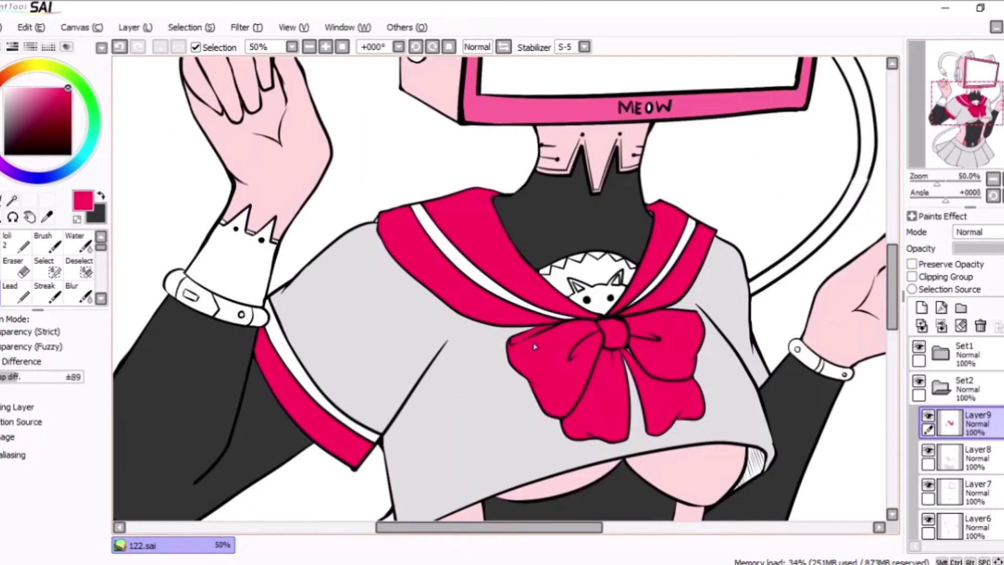
Step: Fill the collar and sleeve stripes and the small cat face on the chest with dark grey
scroll(534, 346, down, 2)
scroll(534, 346, up, 2)
click(921, 308)
key(x)
click(450, 241)
click(679, 230)
click(325, 375)
scroll(265, 224, up, 1)
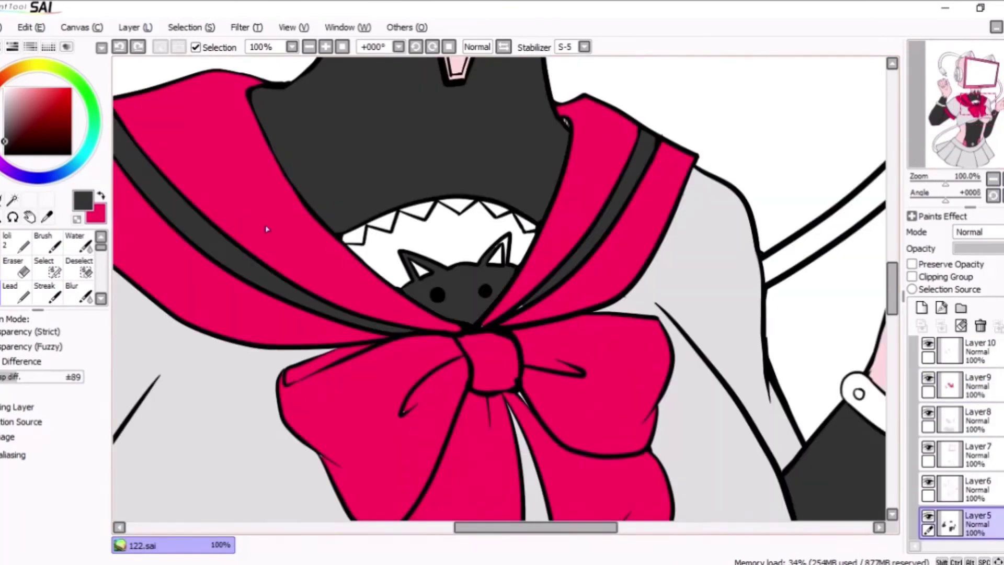
Step: Fill the zigzag teeth of the chest cutout and the headphone's ear cushion with crimson on Layer9
key(x)
click(949, 385)
click(359, 235)
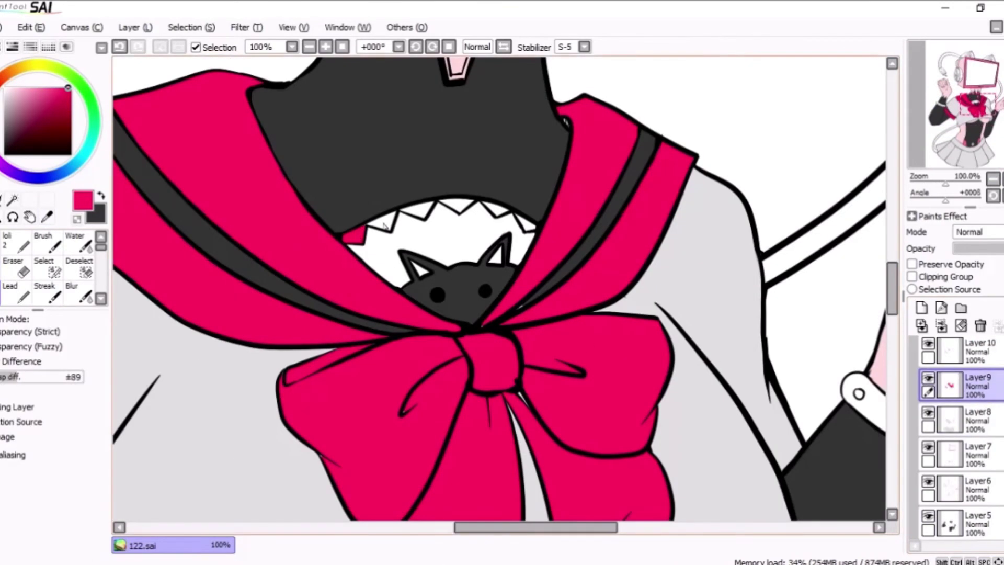
click(993, 179)
scroll(509, 366, up, 1)
click(512, 314)
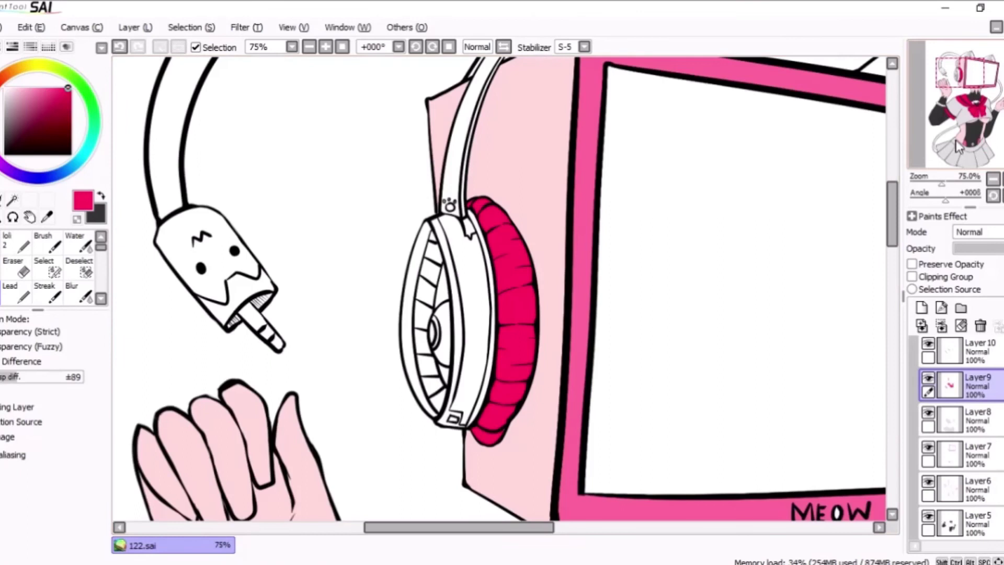
drag(957, 147, 961, 145)
click(949, 522)
key(x)
click(413, 272)
click(377, 280)
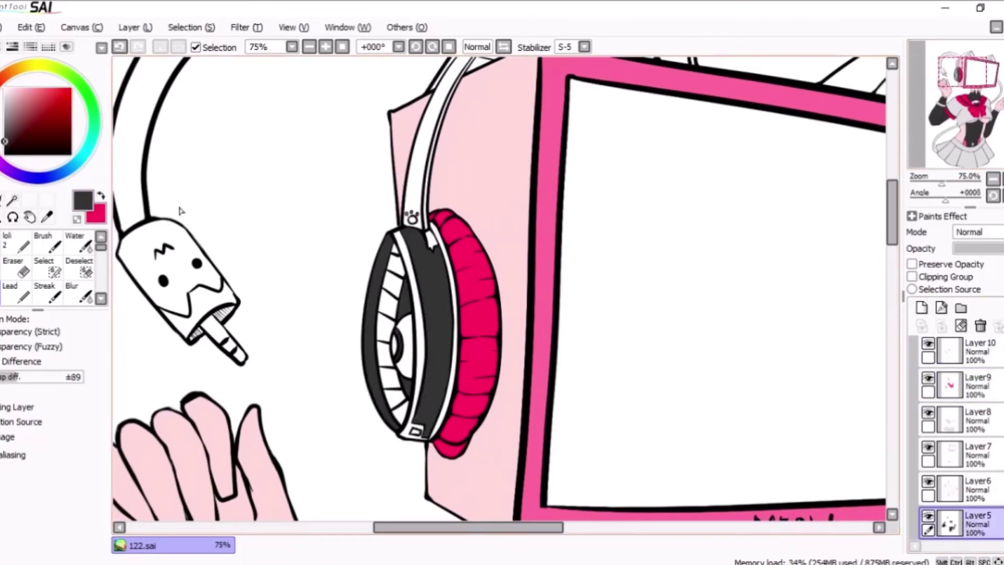
click(949, 385)
key(x)
scroll(555, 215, up, 1)
key(ctrl+z)
key(ctrl+z)
Step: Fill the headphone's narrow rims, the headband and the panels of the nearer cat ear with dark grey on Layer5
key(x)
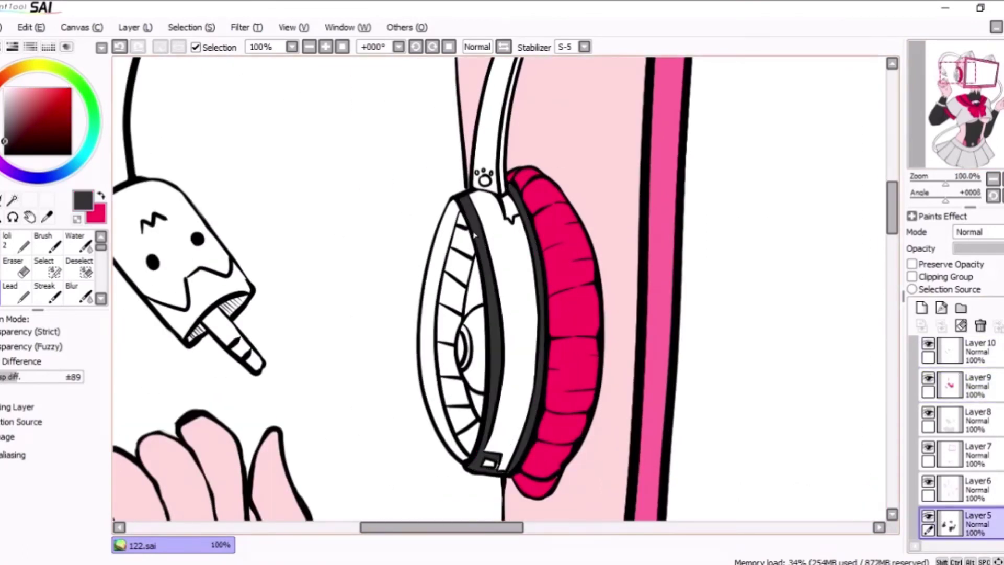
key(ctrl+y)
key(b)
click(368, 314)
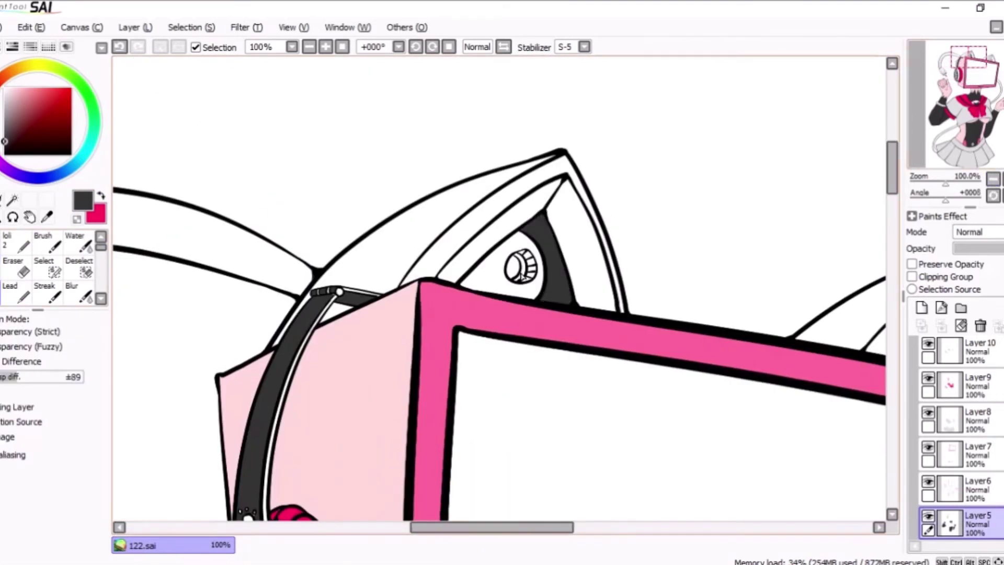
click(470, 206)
click(502, 230)
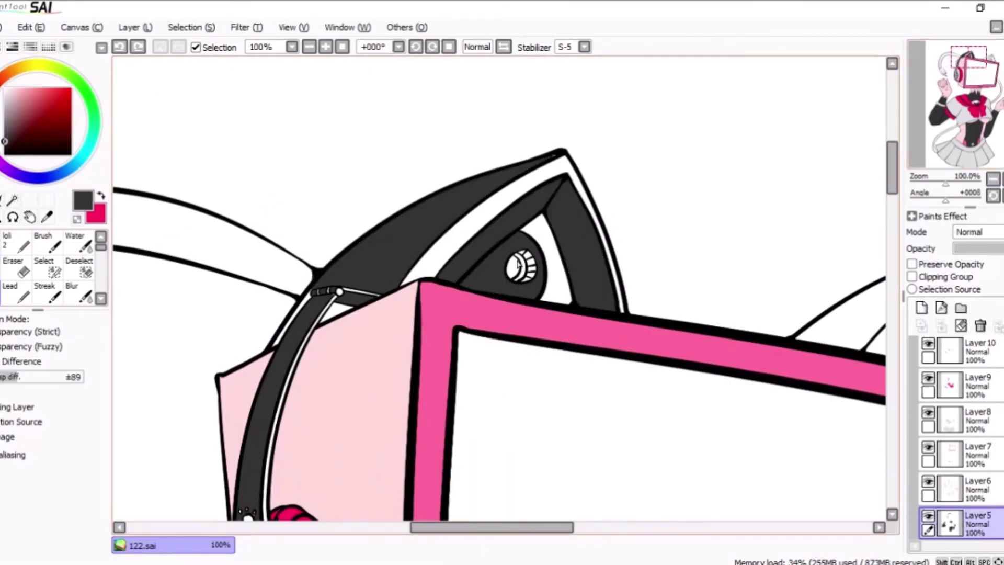
Step: Fill the other cat ear, the cables and the glove cuff above the bracelet with dark grey
scroll(501, 282, down, 1)
click(627, 324)
click(680, 376)
scroll(976, 157, down, 1)
scroll(975, 157, down, 1)
scroll(976, 157, up, 1)
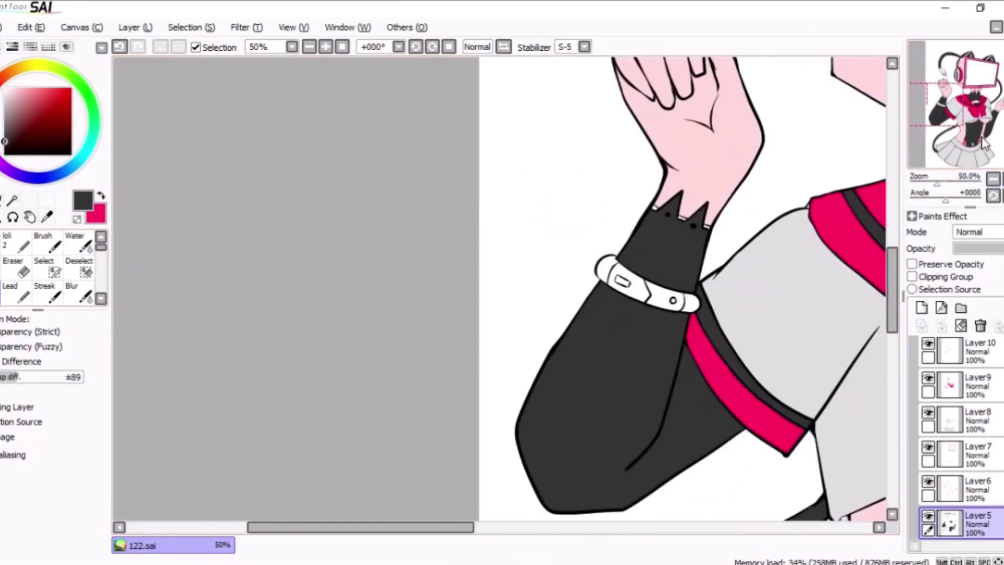
Step: Fill the headphone's wide band, inner ribbing and centre cap with crimson on Layer9
click(967, 74)
click(977, 384)
key(x)
click(349, 247)
click(374, 361)
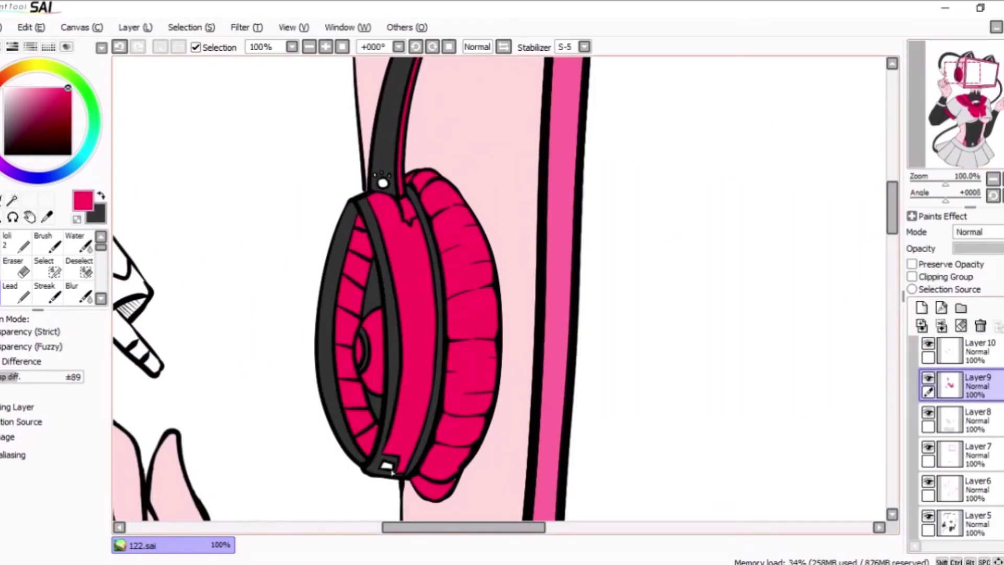
Step: Colour the cat ear's small speaker ring crimson with a size 6 brush and fill the plug's cat-face body crimson
drag(455, 319, 445, 324)
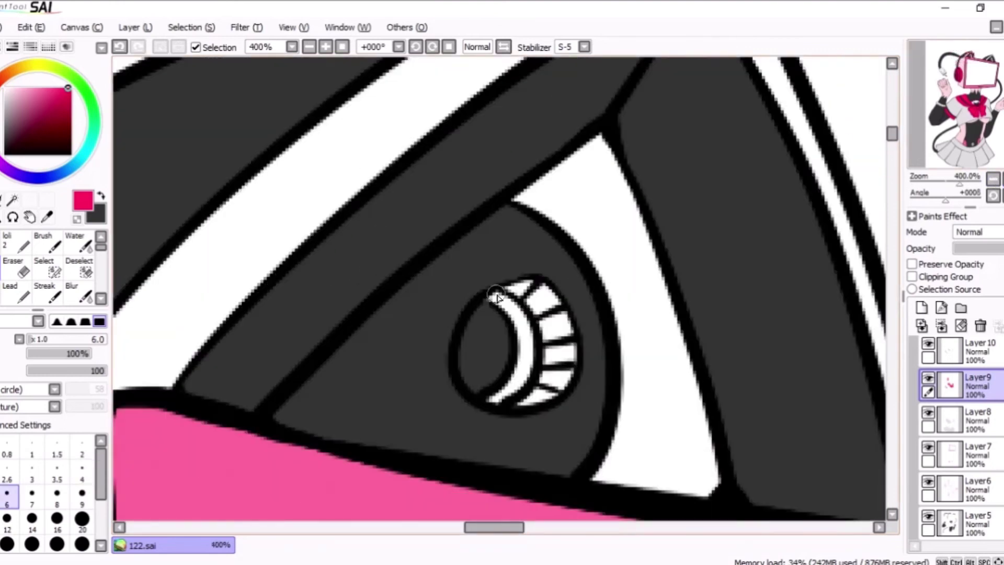
drag(530, 287, 494, 405)
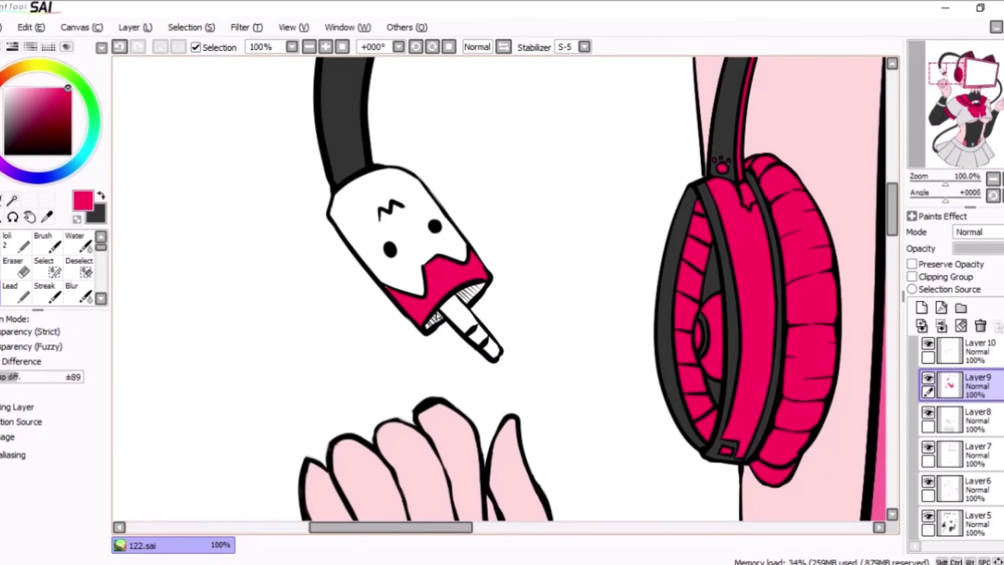
click(373, 258)
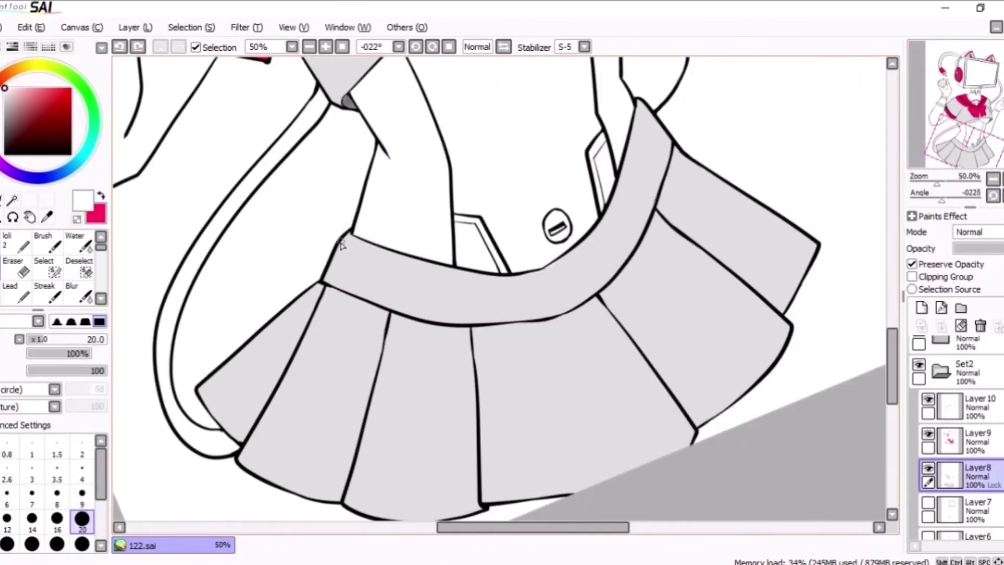
Step: Draw white plaid lines along and across the skirt's waistband on Layer8 with a size 12 brush, preserving opacity
click(7, 517)
drag(339, 249, 539, 289)
drag(381, 281, 671, 139)
key(ctrl+plus)
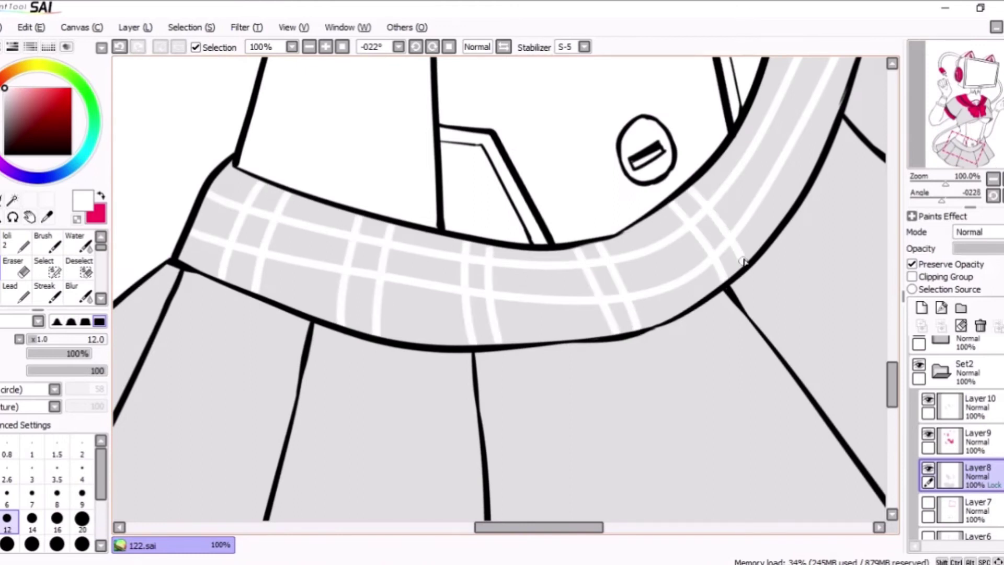
key(Home)
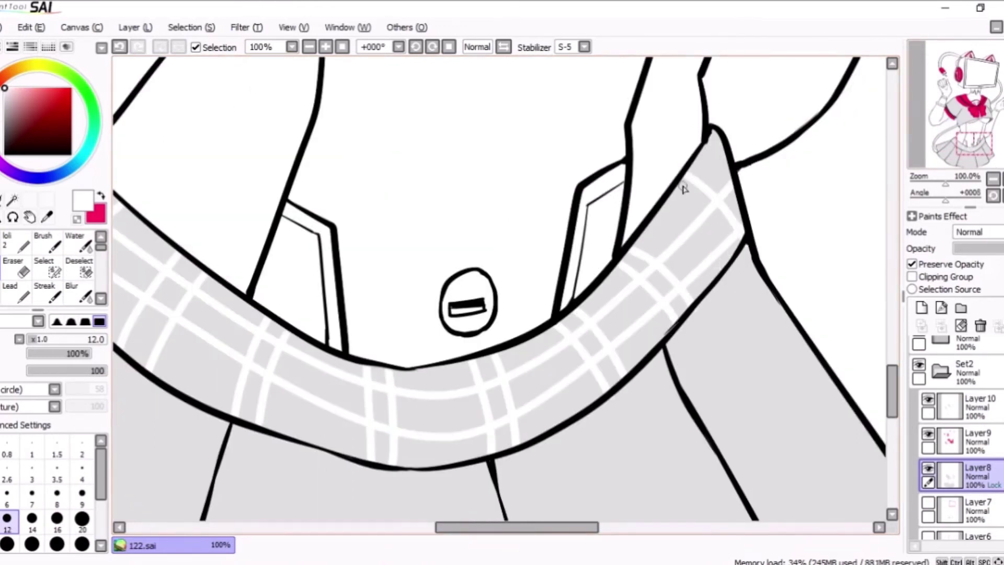
Step: Draw pairs of white lines running from the waistband to the hem on each skirt pleat
key(ctrl+minus)
drag(491, 196, 351, 335)
drag(513, 217, 390, 369)
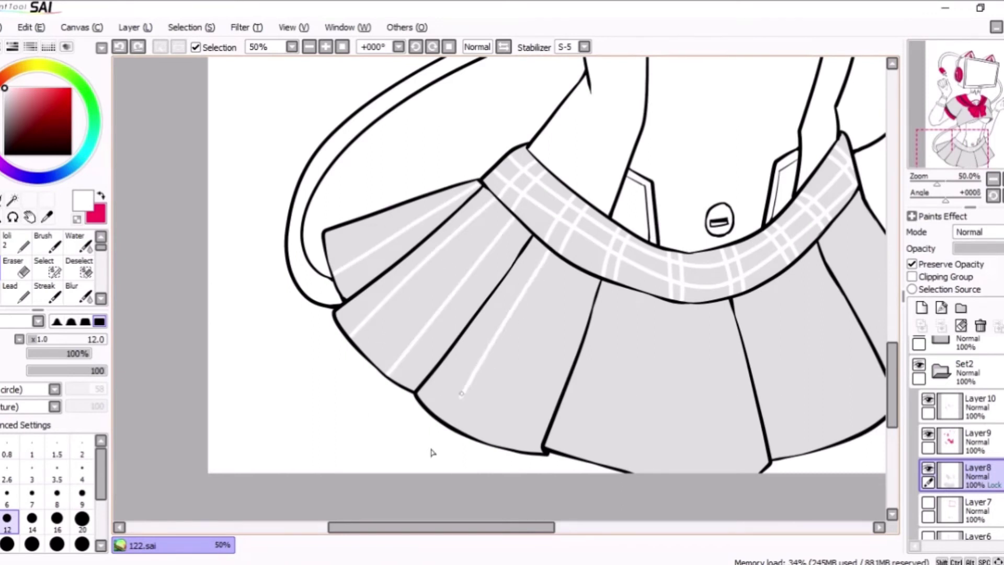
scroll(432, 452, down, 2)
scroll(432, 452, right, 4)
drag(406, 225, 385, 350)
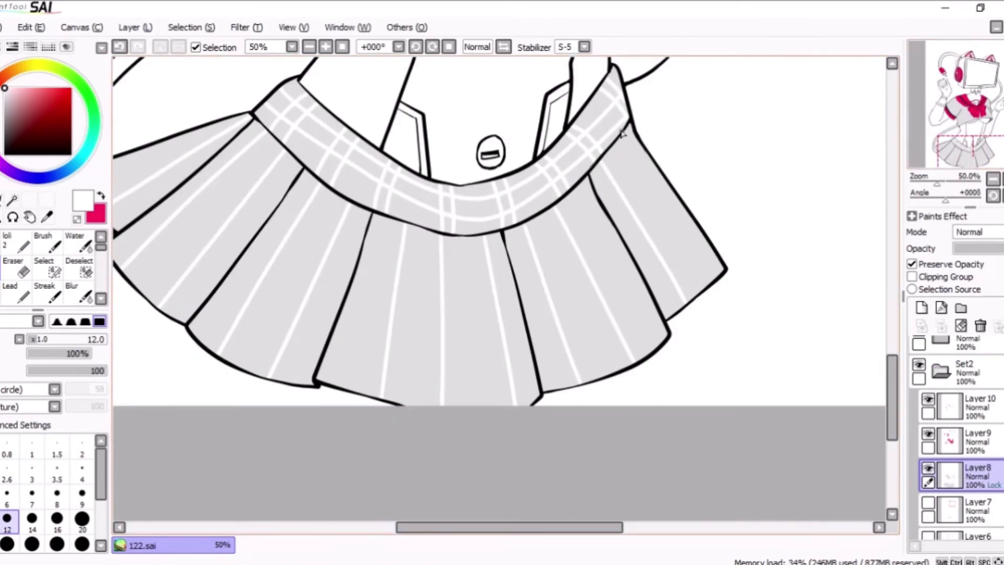
Step: Add paired white plaid lines across the skirt's pleats, parallel to the hem, with a size 12 brush
key(ctrl+plus)
scroll(445, 202, left, 5)
key(ctrl+z)
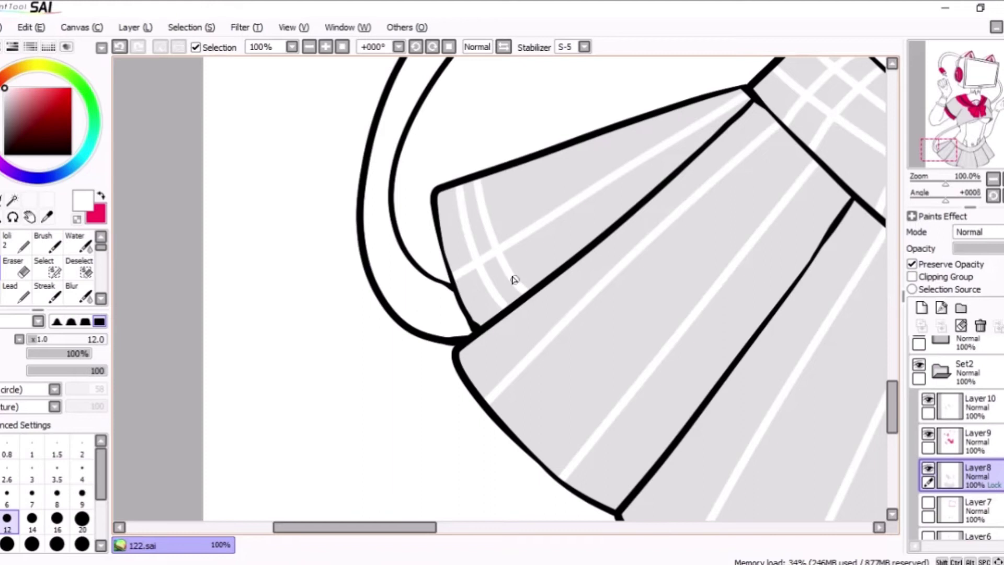
scroll(515, 279, down, 5)
click(993, 195)
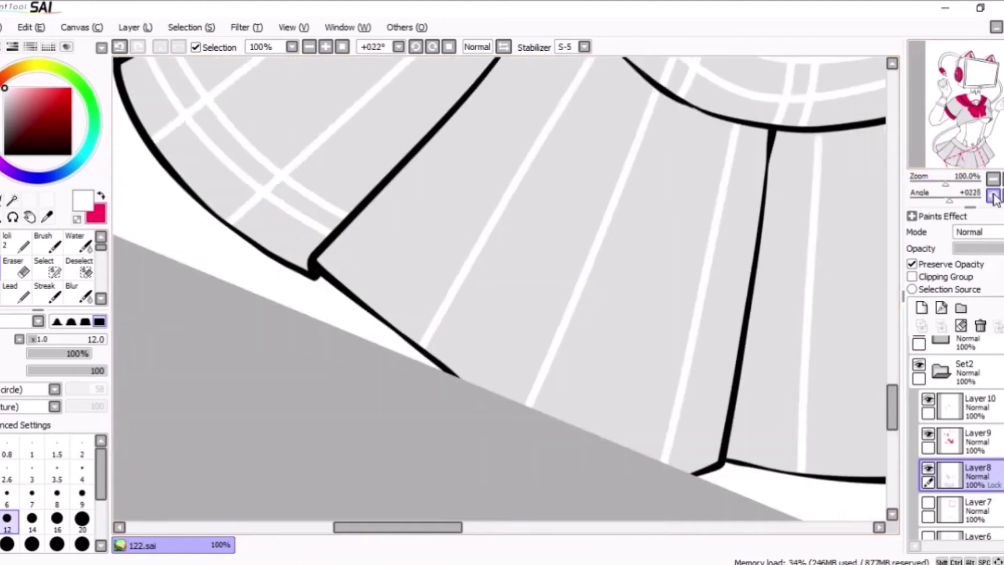
key(ctrl+minus)
drag(443, 223, 533, 253)
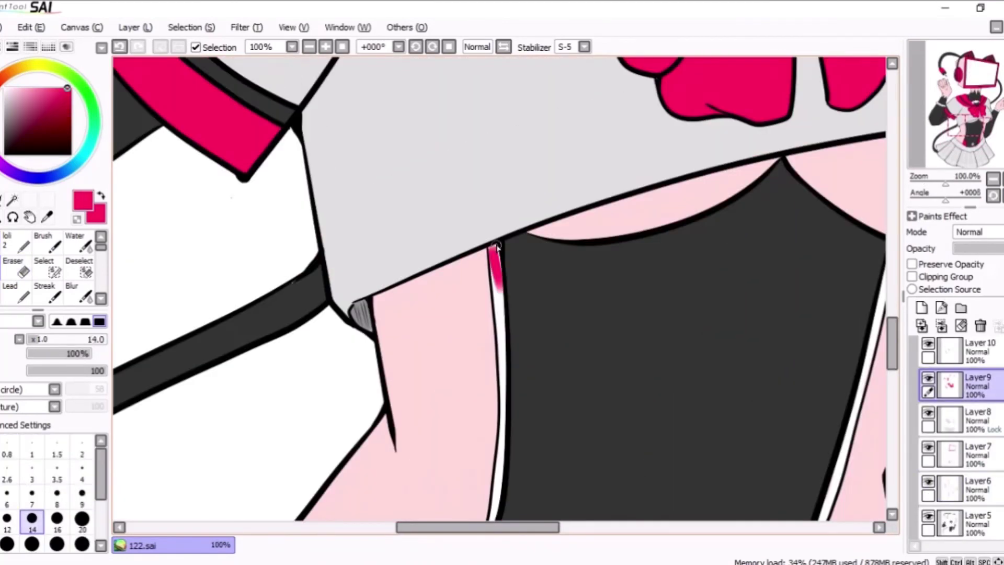
Step: Paint the narrow edging strips on both sides of the bodysuit crimson with a size 14 brush on Layer9
drag(499, 324, 503, 471)
drag(503, 471, 553, 236)
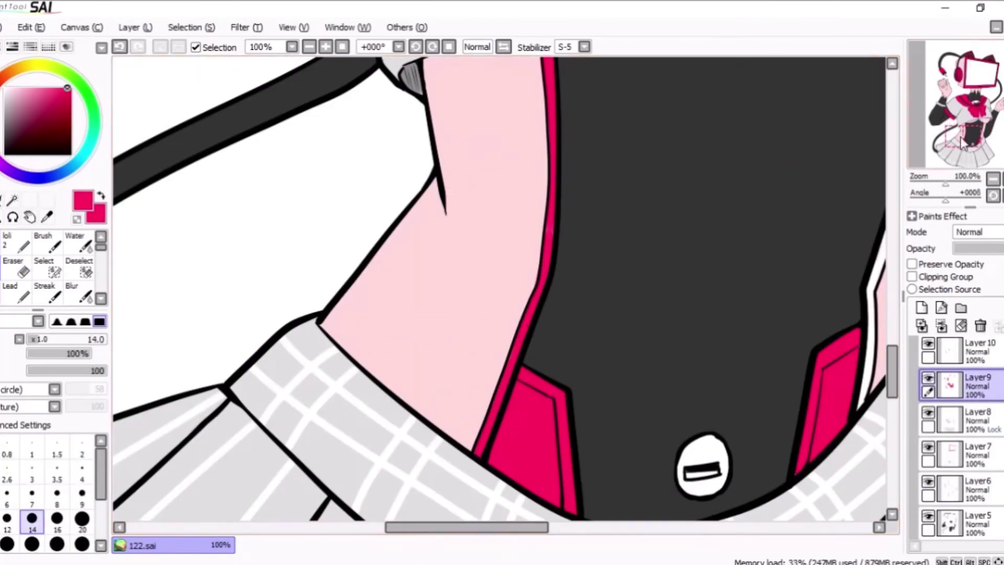
click(963, 144)
drag(614, 408, 633, 199)
drag(535, 194, 517, 272)
drag(528, 232, 494, 361)
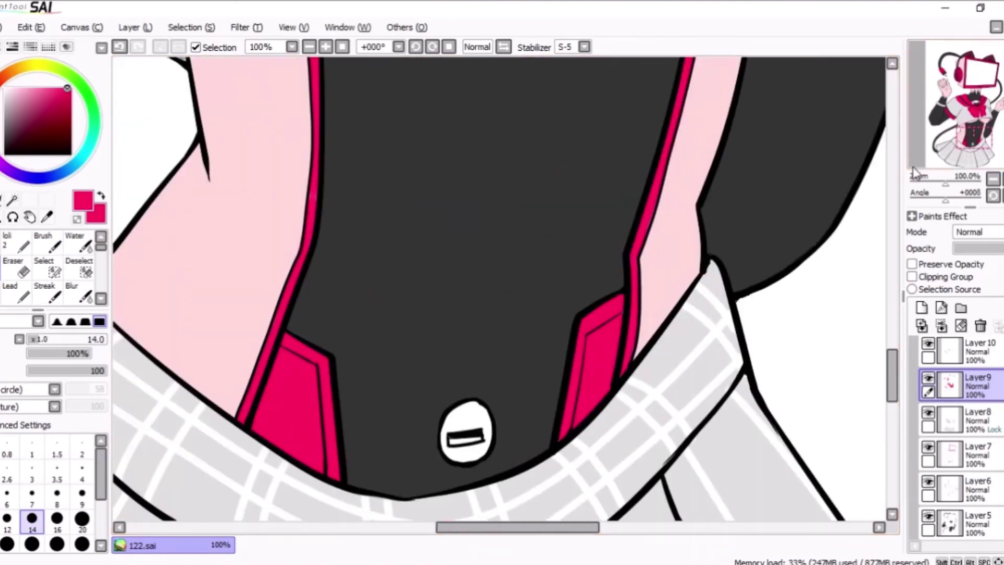
Step: Erase the fill inside both hip panels on Layer7, keeping only their crimson borders
click(977, 450)
key(e)
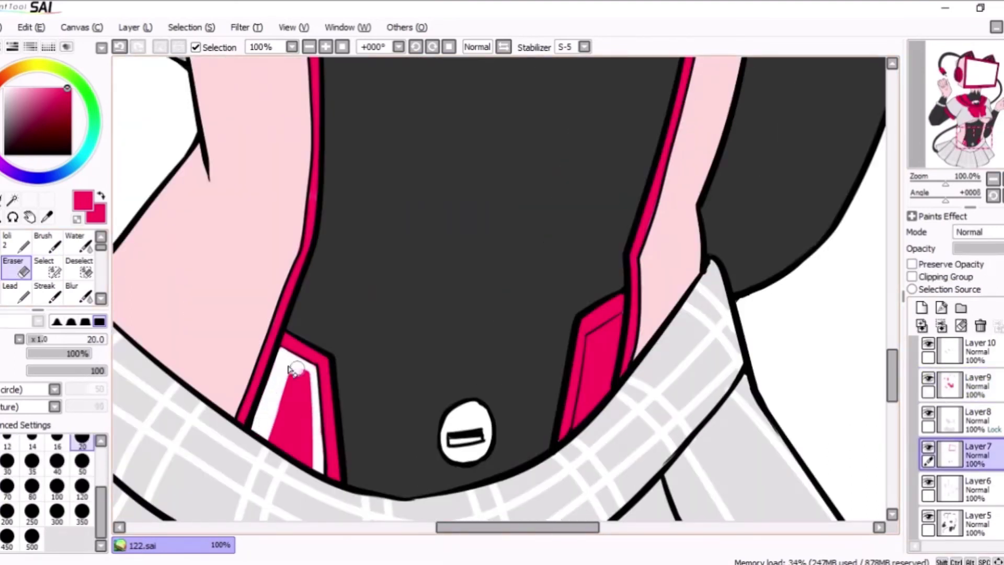
drag(291, 369, 291, 422)
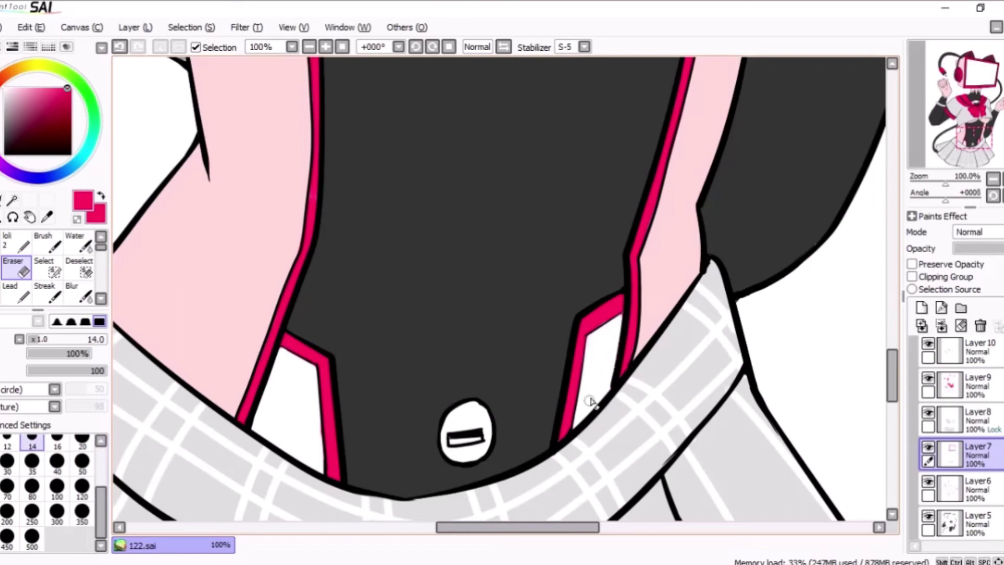
click(288, 402)
click(596, 376)
key(e)
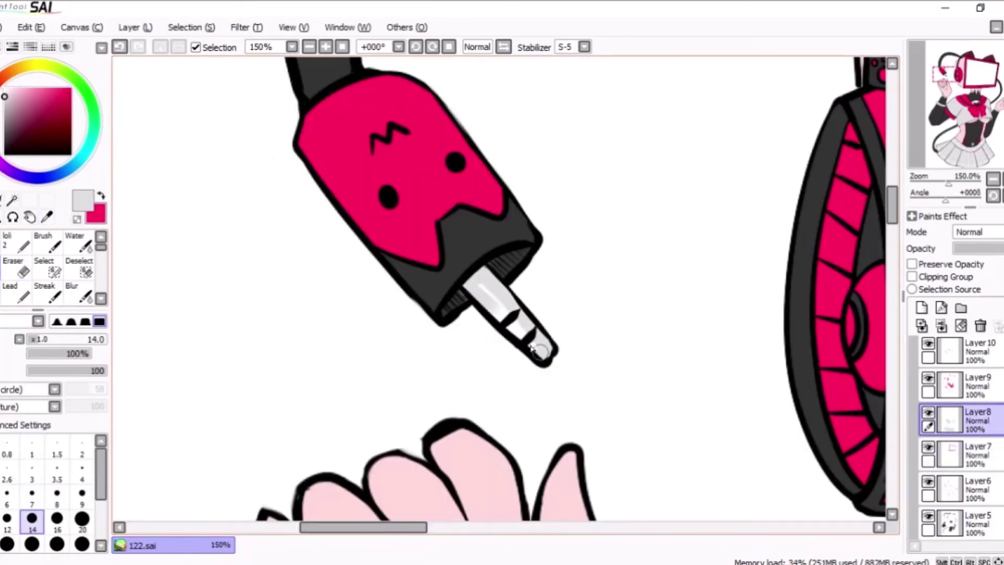
Step: Paint the plug's metal tip and both bracelets light grey on Layer8 with size 14 and 16 brushes
scroll(534, 347, down, 5)
scroll(535, 348, up, 4)
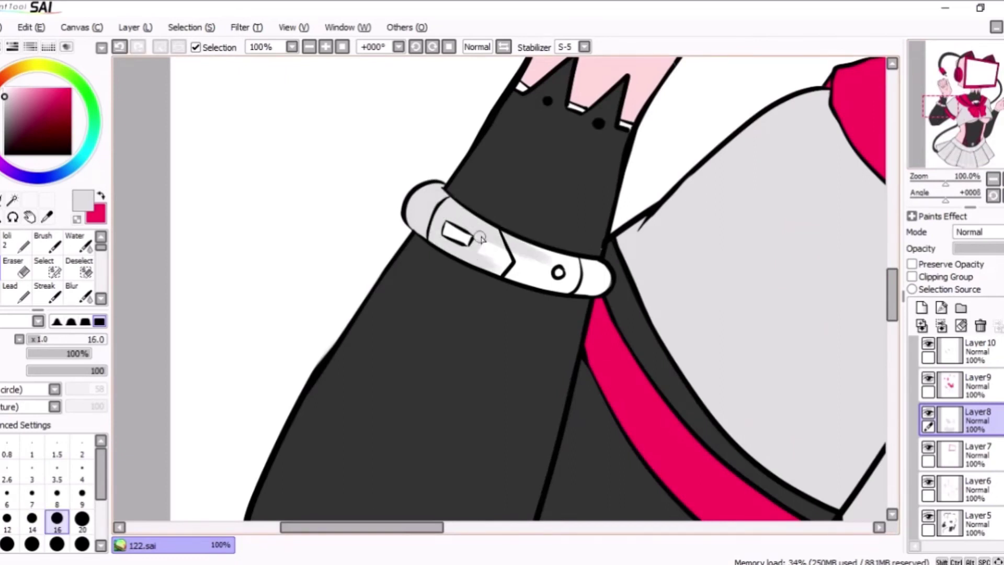
scroll(575, 272, down, 4)
scroll(592, 345, up, 4)
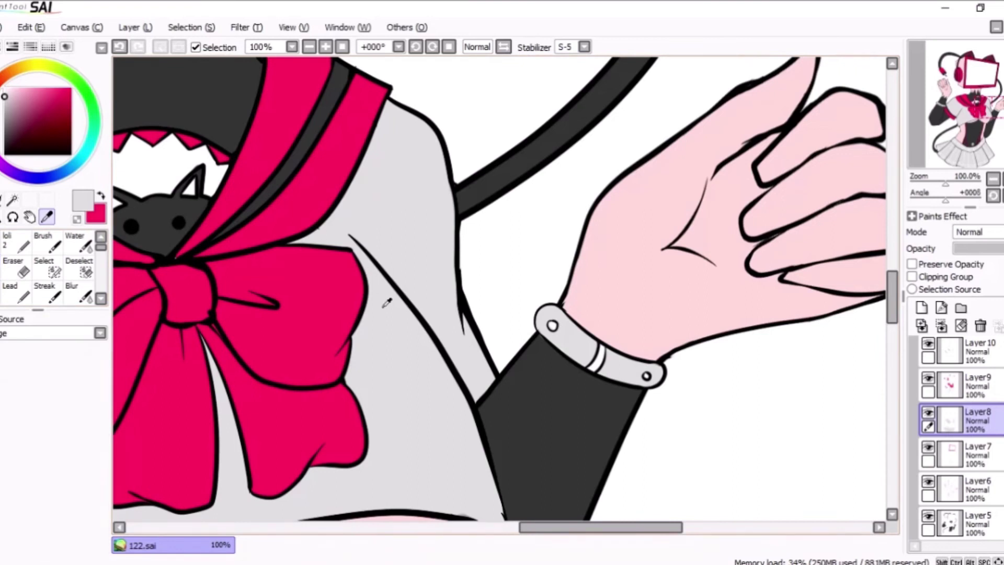
Step: Sample the bow's crimson and colour the small rectangle on the right wrist's bracelet on Layer7 with a size 12 brush
alt+click(355, 298)
scroll(669, 392, down, 4)
scroll(303, 246, up, 4)
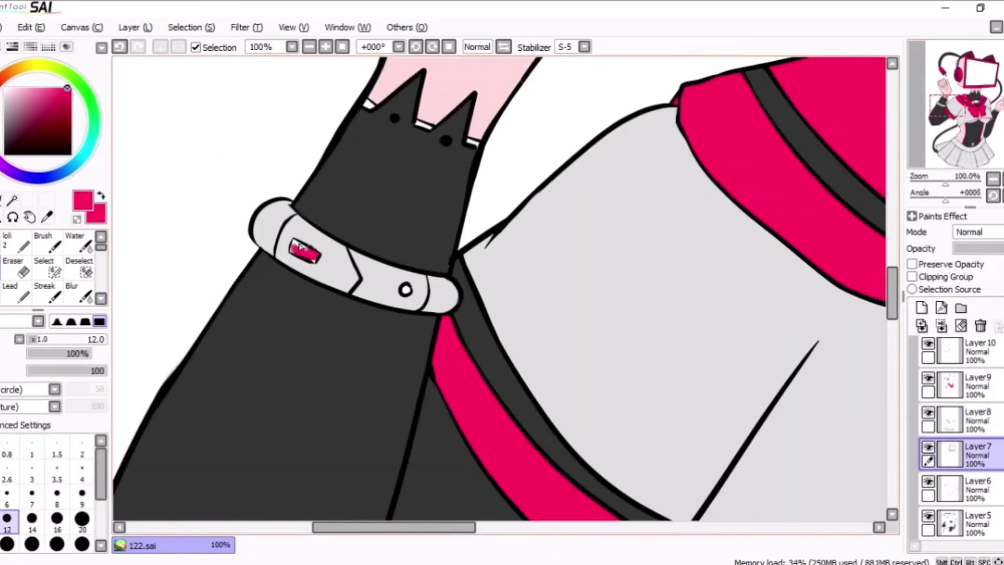
Step: Enlarge the brush and paint the narrow centre band of the left wrist's bracelet crimson, undoing a stray stroke
scroll(473, 145, down, 4)
scroll(492, 376, up, 5)
key(bracketright)
key(bracketright)
key(bracketright)
key(bracketright)
key(ctrl+z)
mouse_move(475, 180)
mouse_down()
mouse_move(525, 172)
mouse_move(504, 170)
mouse_up()
scroll(503, 170, down, 4)
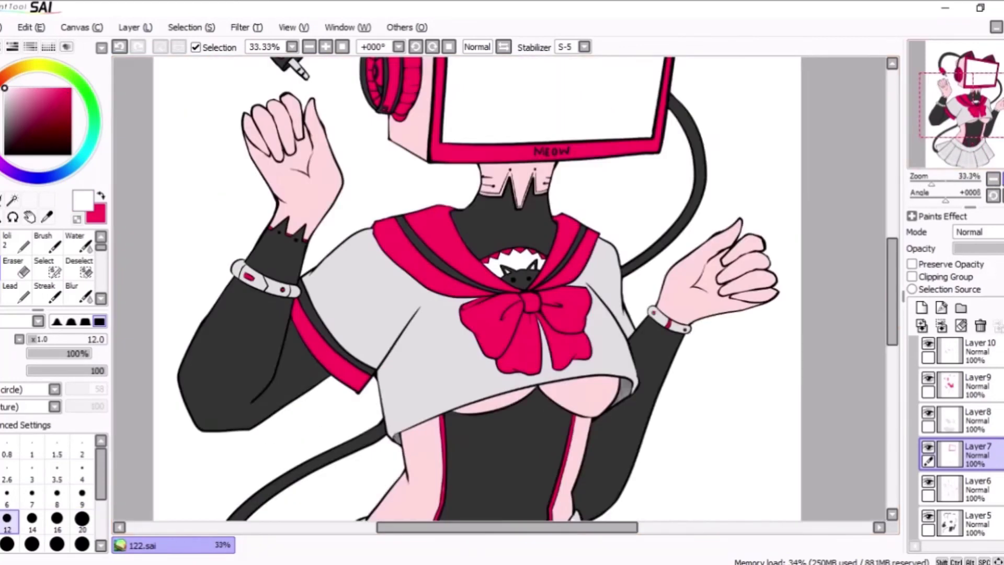
Step: Paint the area around the cat emblem inside the collar white on Layer7 with opacity preserved and a size 35 brush
scroll(470, 313, up, 4)
click(911, 264)
click(978, 489)
drag(324, 319, 470, 365)
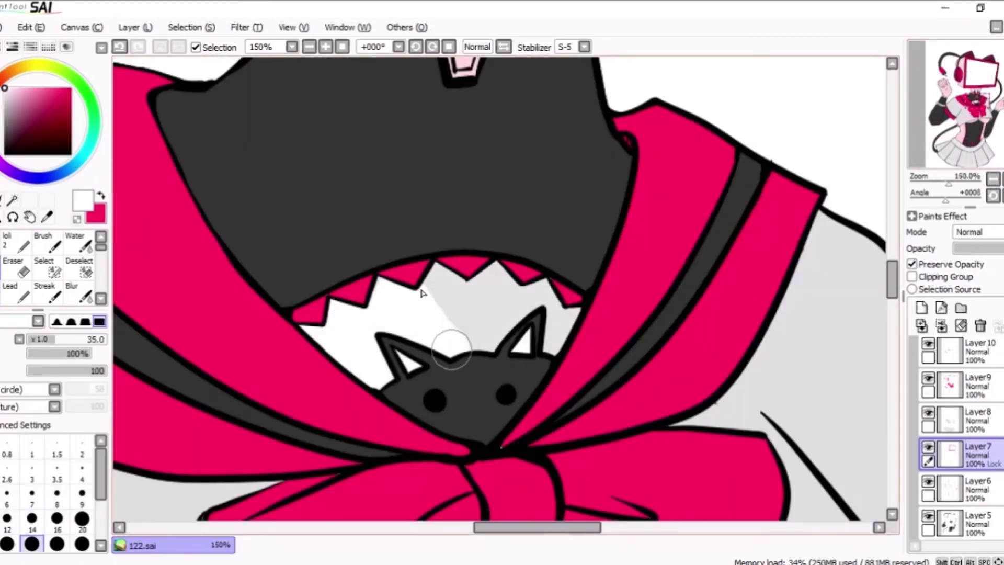
drag(470, 324, 575, 314)
click(16, 266)
drag(446, 302, 464, 323)
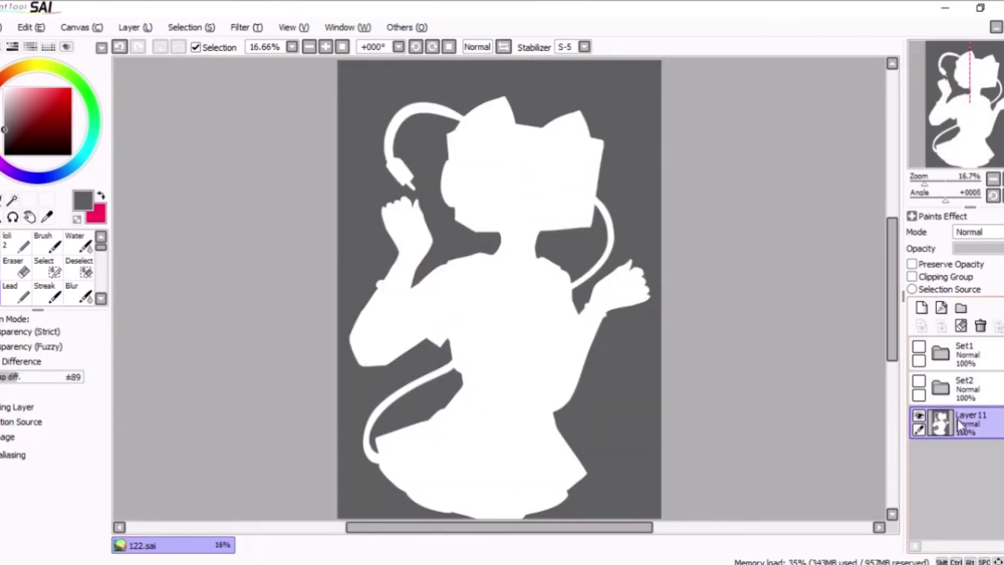
Step: Fill the character's silhouette pale pink on a new layer above Layer11 and shift it slightly up and left behind the figure
click(921, 307)
click(967, 457)
click(967, 422)
click(10, 88)
click(490, 311)
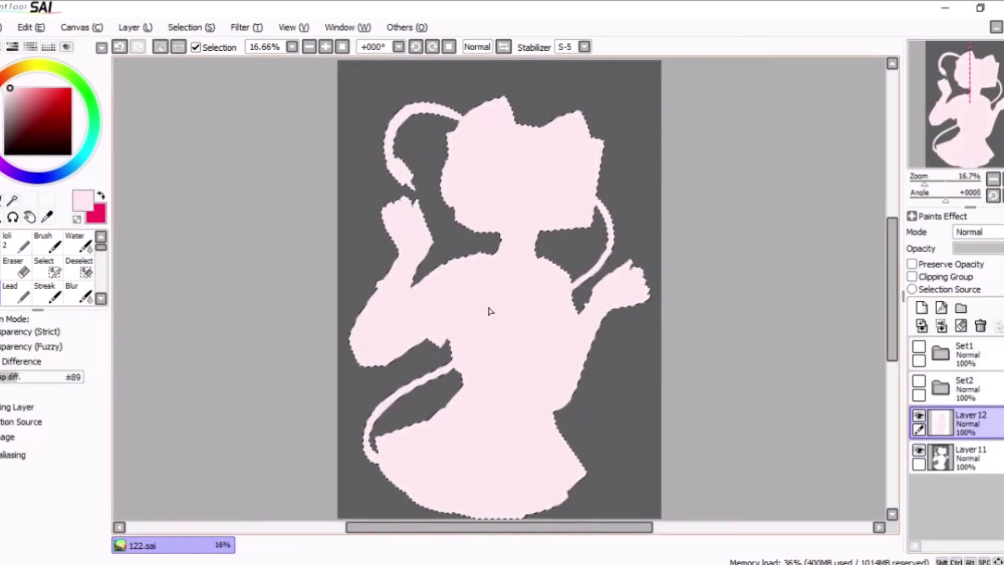
key(ctrl+d)
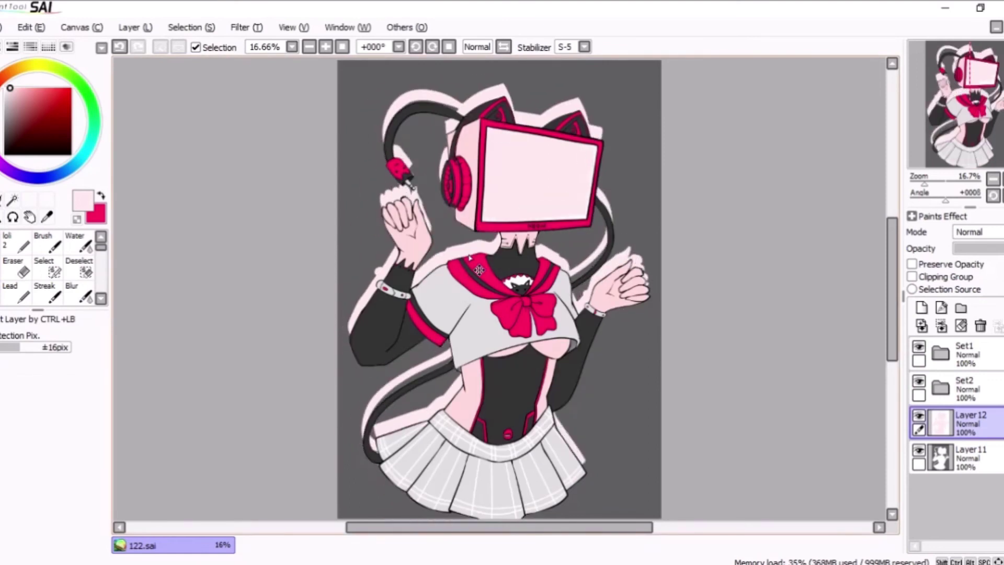
drag(470, 256, 465, 258)
Step: Duplicate the pale pink silhouette, recolour the copy crimson and place it below the pale pink one, offset further left
key(ctrl+j)
click(103, 198)
click(491, 311)
drag(967, 422, 967, 458)
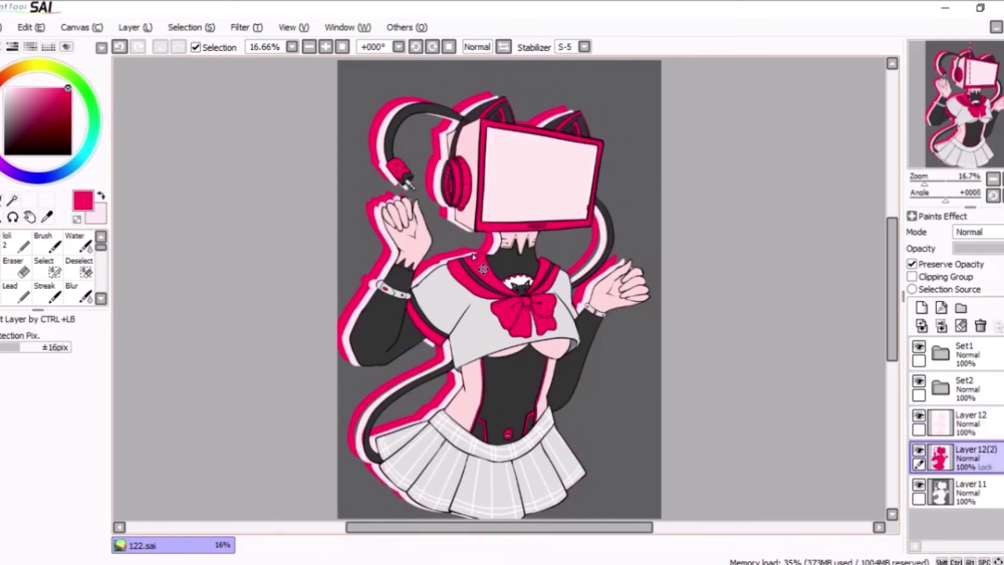
Step: Duplicate the crimson silhouette, recolour the copy dark grey and offset it between the pale pink and crimson silhouettes
key(ctrl+j)
click(366, 324)
key(m)
drag(967, 457, 967, 491)
click(918, 450)
drag(491, 318, 502, 327)
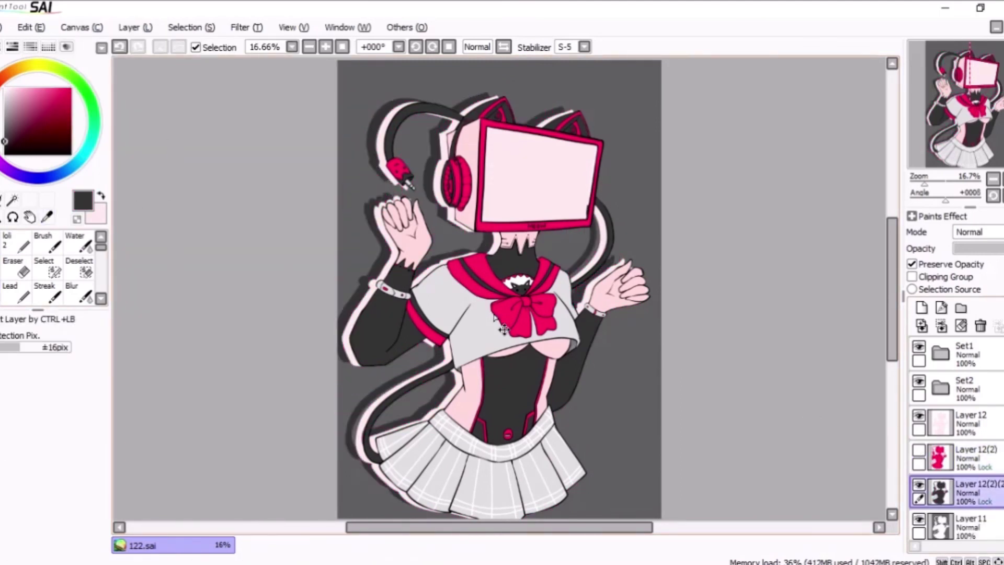
click(918, 450)
drag(967, 491, 967, 457)
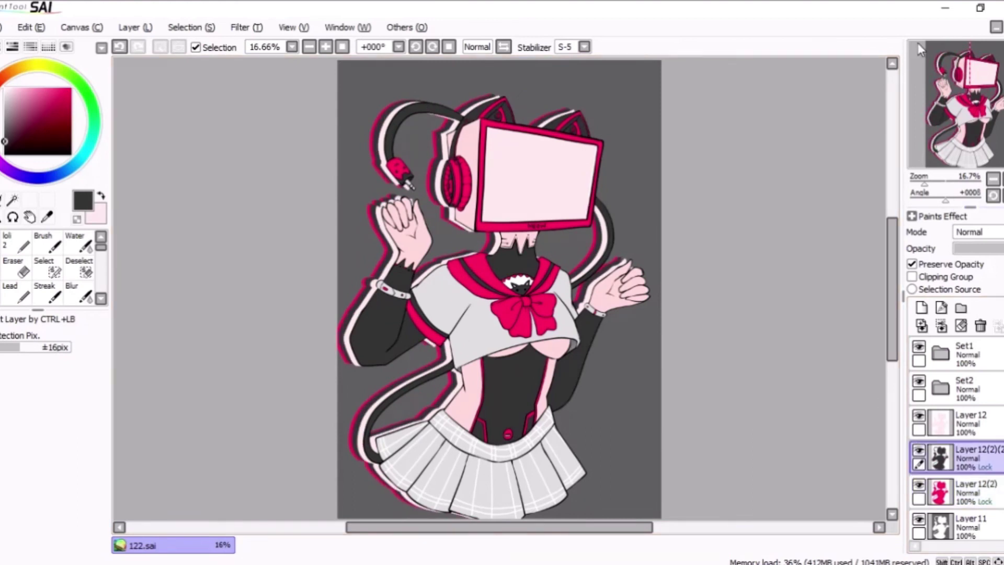
Step: Draw pink > and < eyes at brush size 35 and a small zigzag mouth at size 20 on a new layer atop Set2
key(ctrl+plus)
mouse_move(402, 205)
mouse_down()
mouse_move(492, 288)
mouse_move(408, 368)
mouse_up()
drag(648, 232, 634, 364)
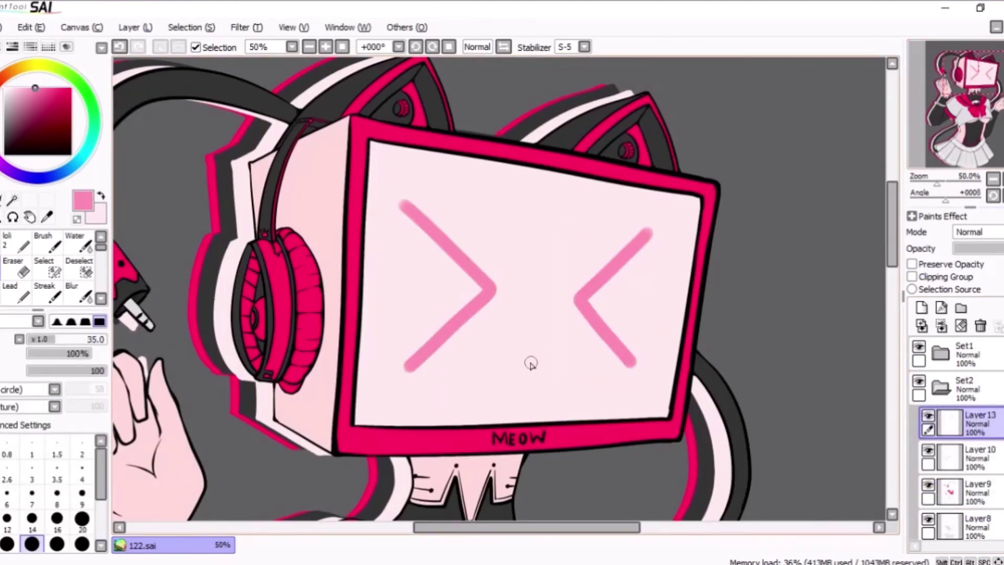
key(ctrl+z)
key(ctrl+minus)
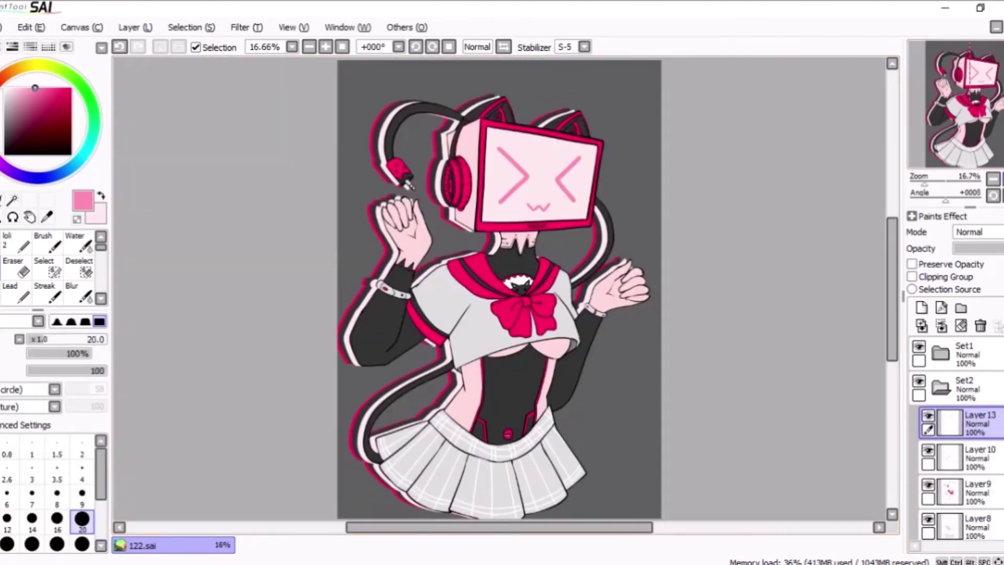
Step: Refine the screen's zigzag mouth and square off the ends of the eye strokes with size 12 and 16 brushes
key(ctrl+plus)
click(6, 518)
key(ctrl+plus)
drag(514, 451, 650, 452)
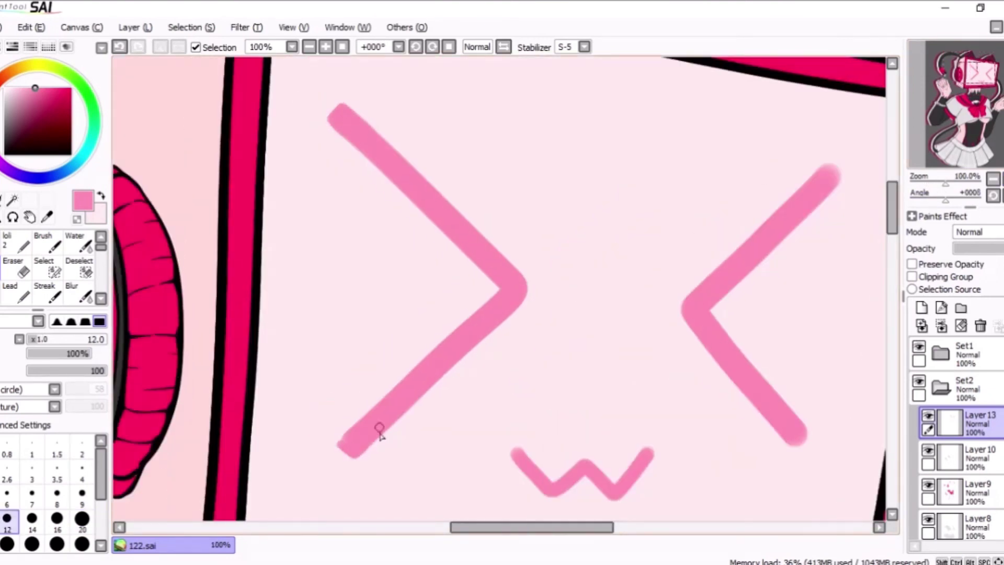
scroll(795, 451, down, 2)
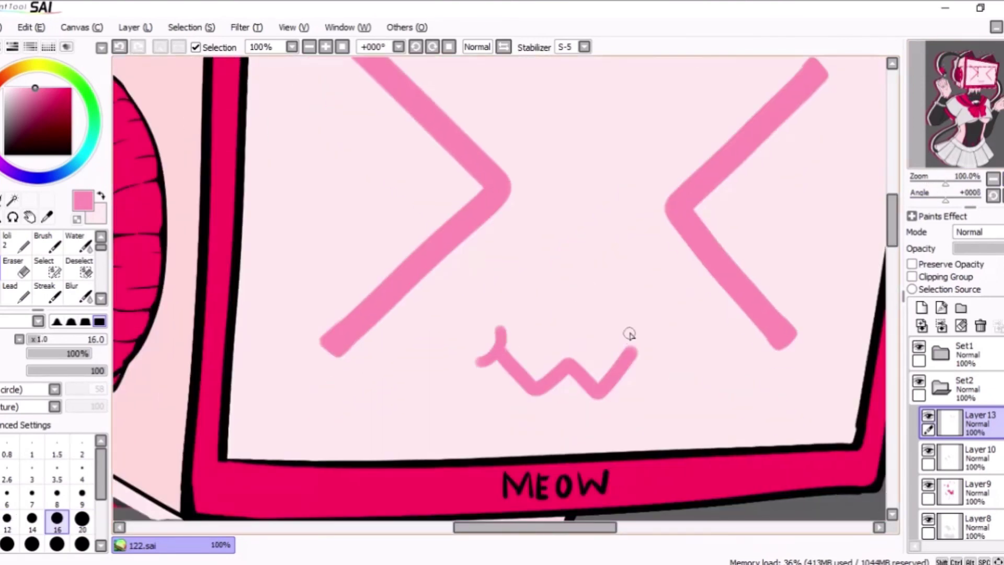